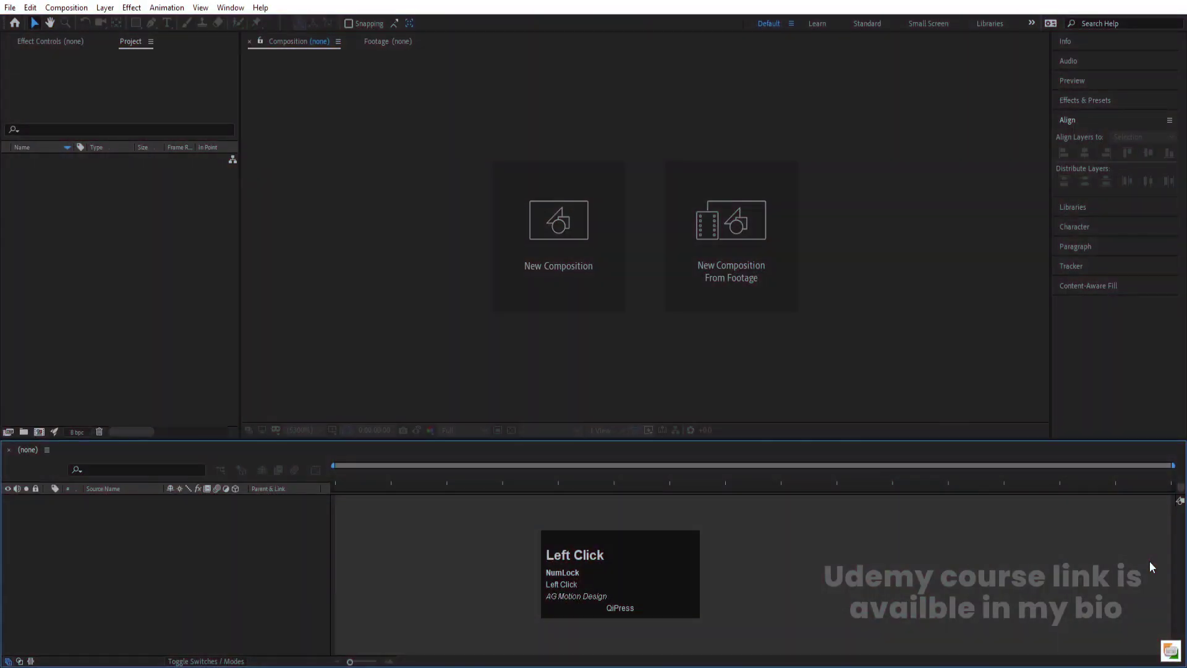
- Create a composition named Main Animation and display the title/action-safe guides over it
left_click(615, 280)
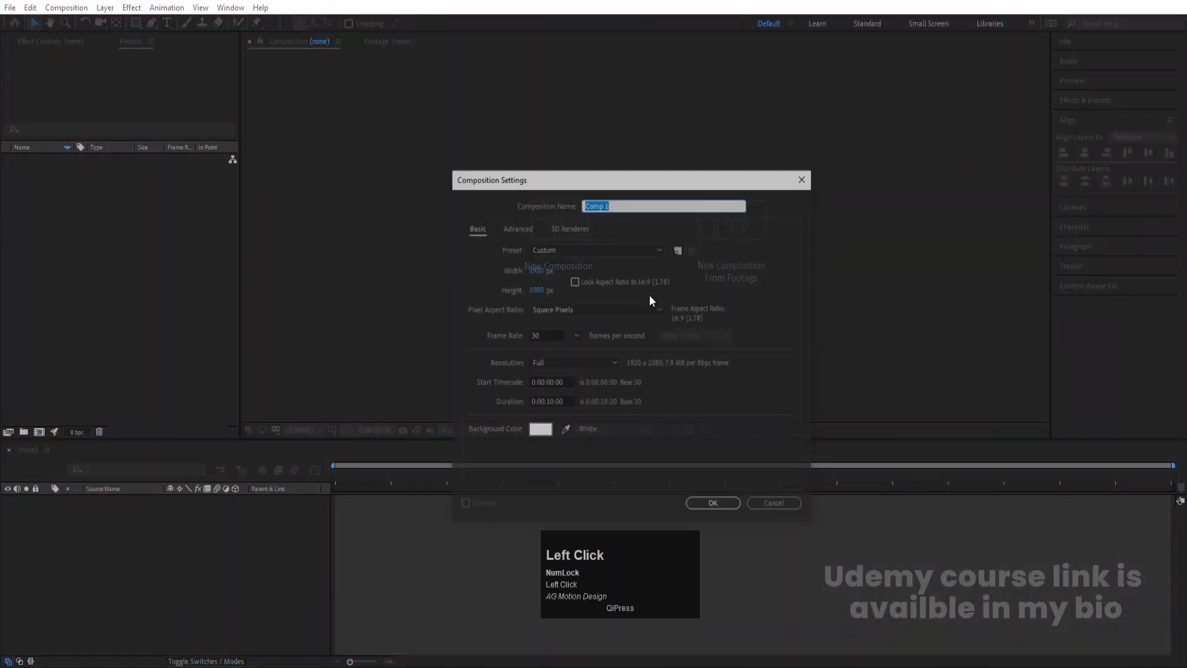
type("Main ")
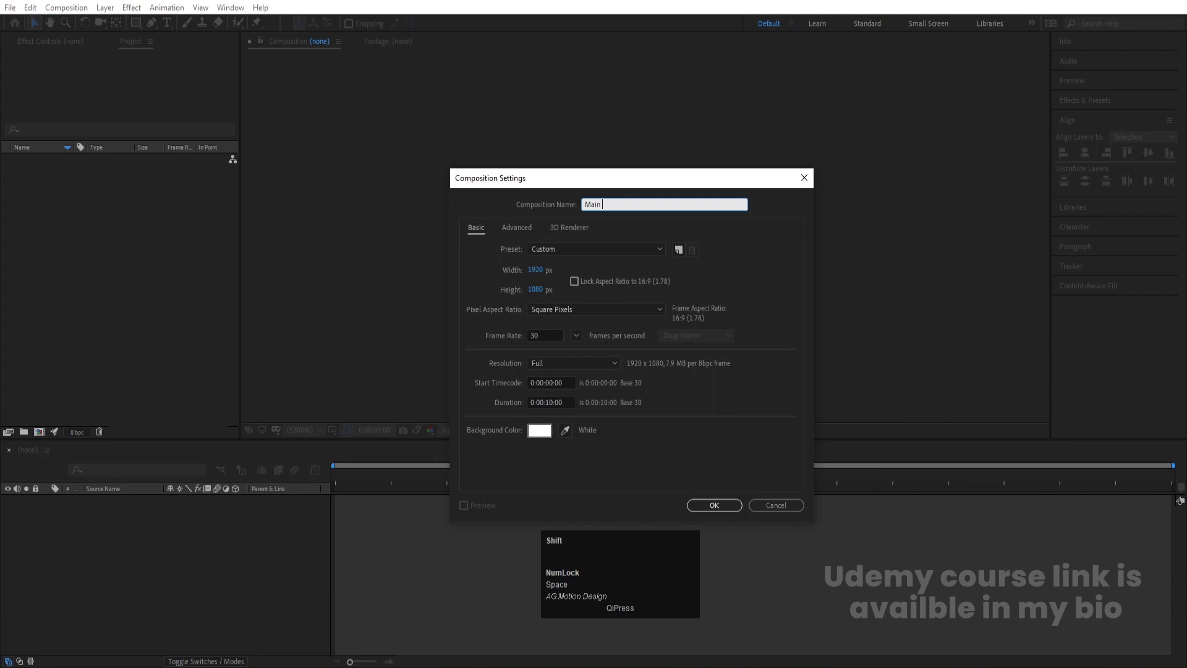
type("Animation")
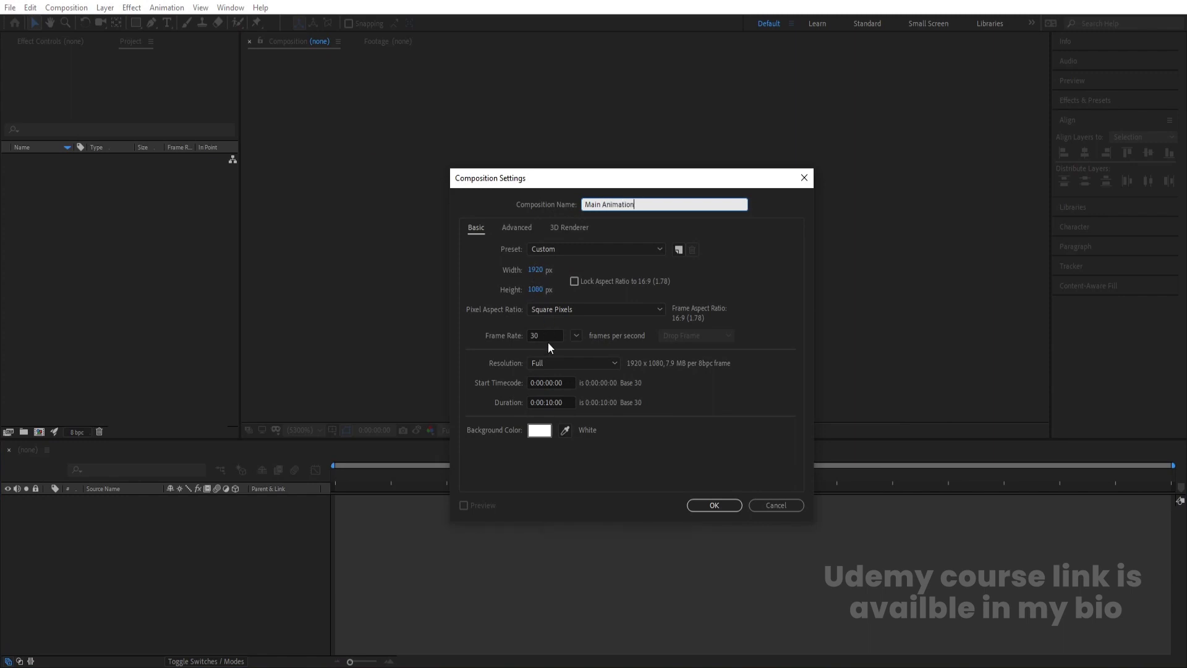
left_click(709, 502)
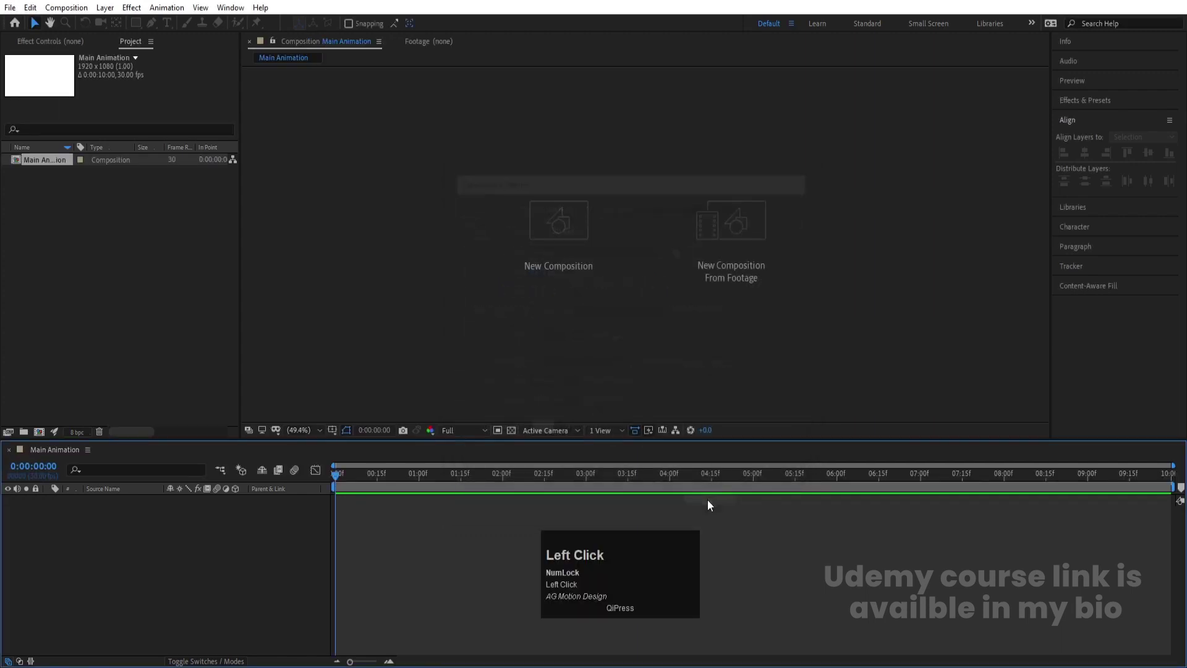
left_click(331, 429)
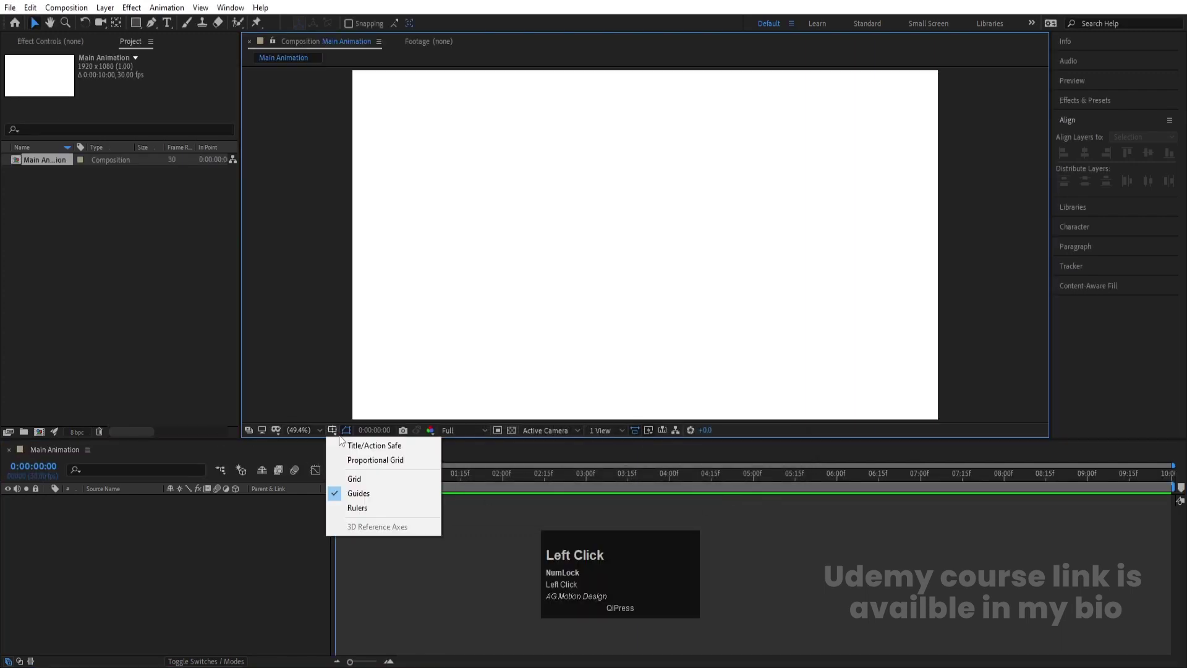
left_click(358, 442)
- Draw a small circle with black fill 000000 and no visible stroke near the composition's centre using the Ellipse tool
left_click_drag(133, 26, 200, 48)
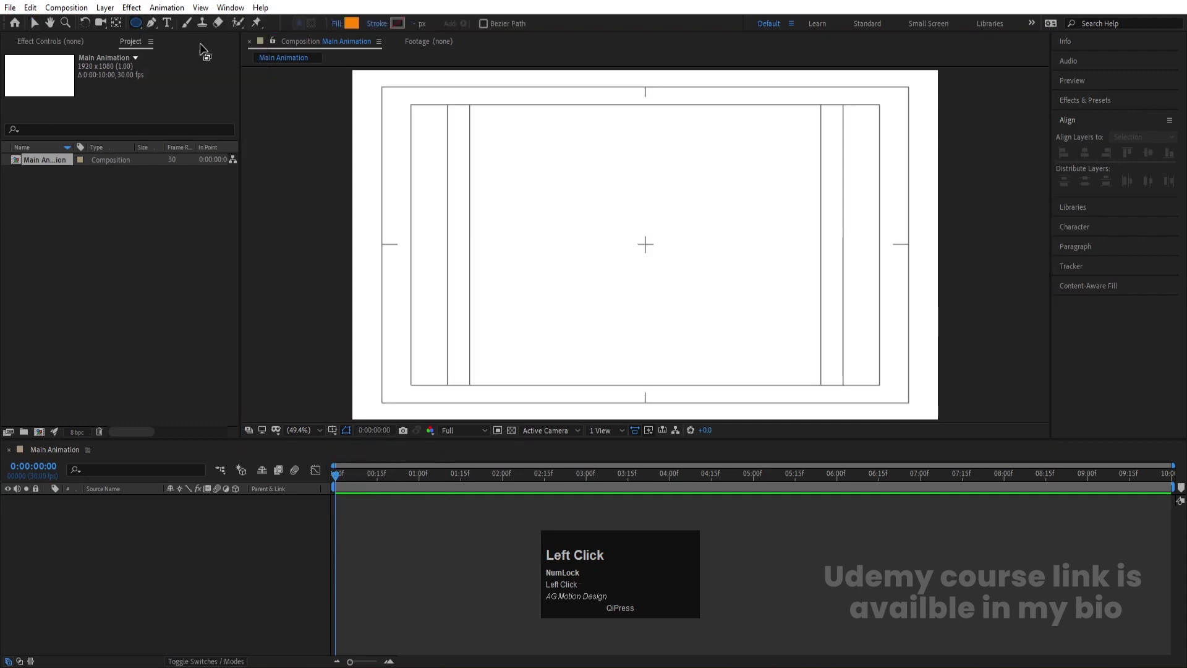
left_click(347, 24)
left_click(326, 493)
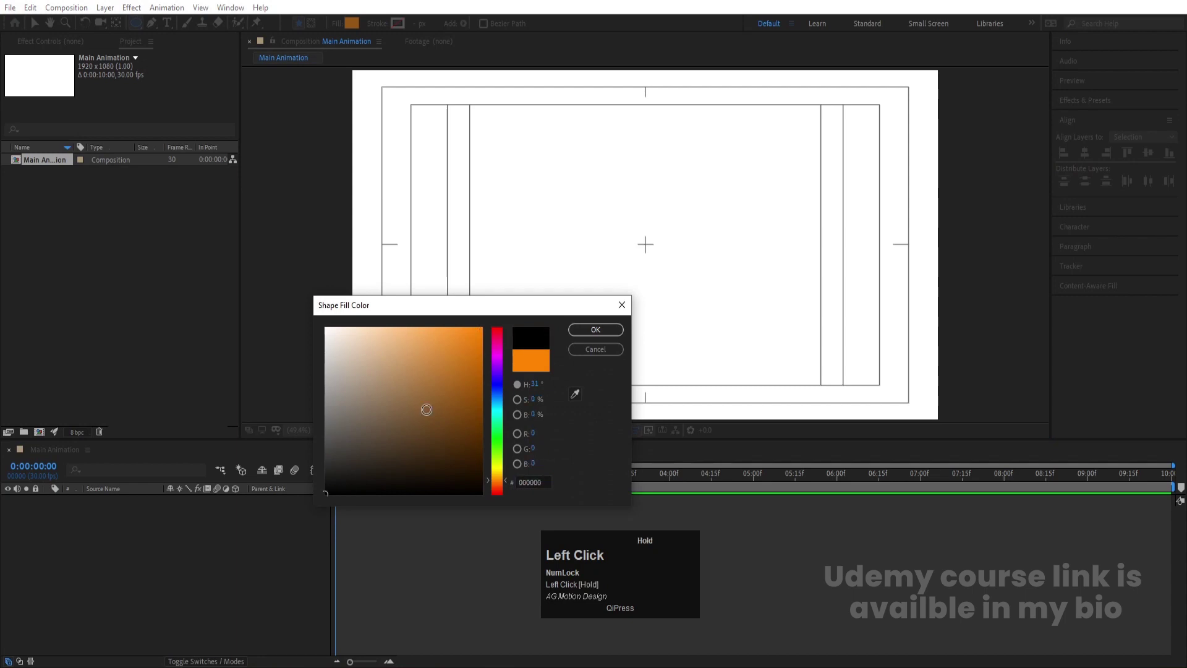
left_click(587, 334)
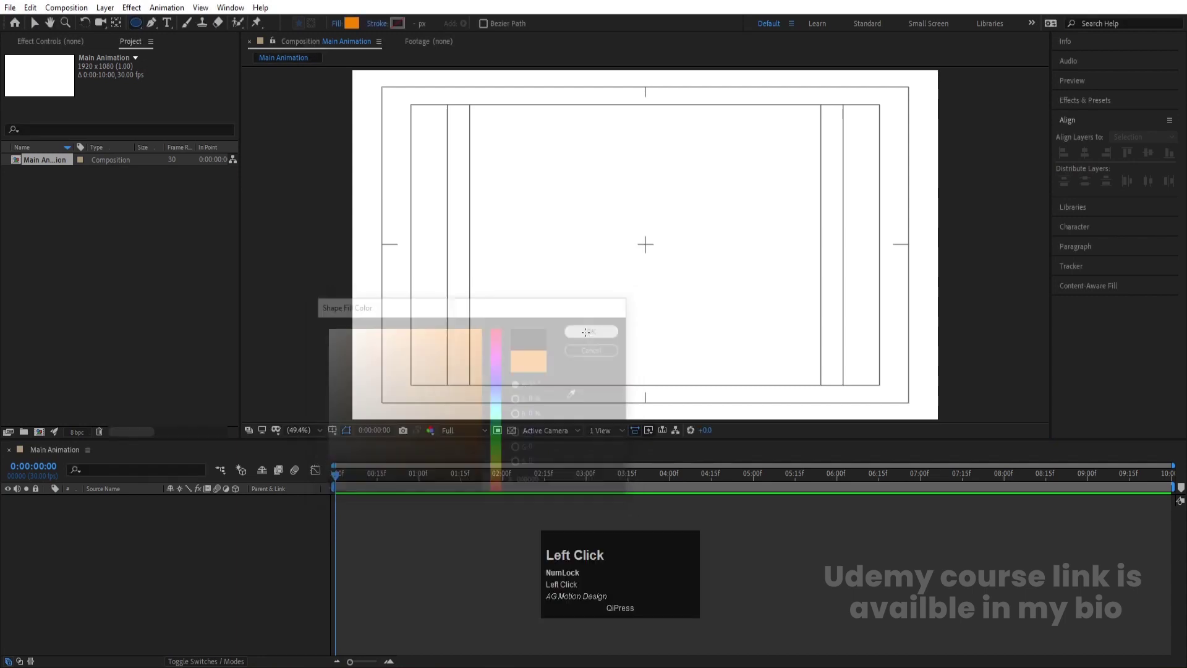
left_click_drag(632, 230, 659, 258)
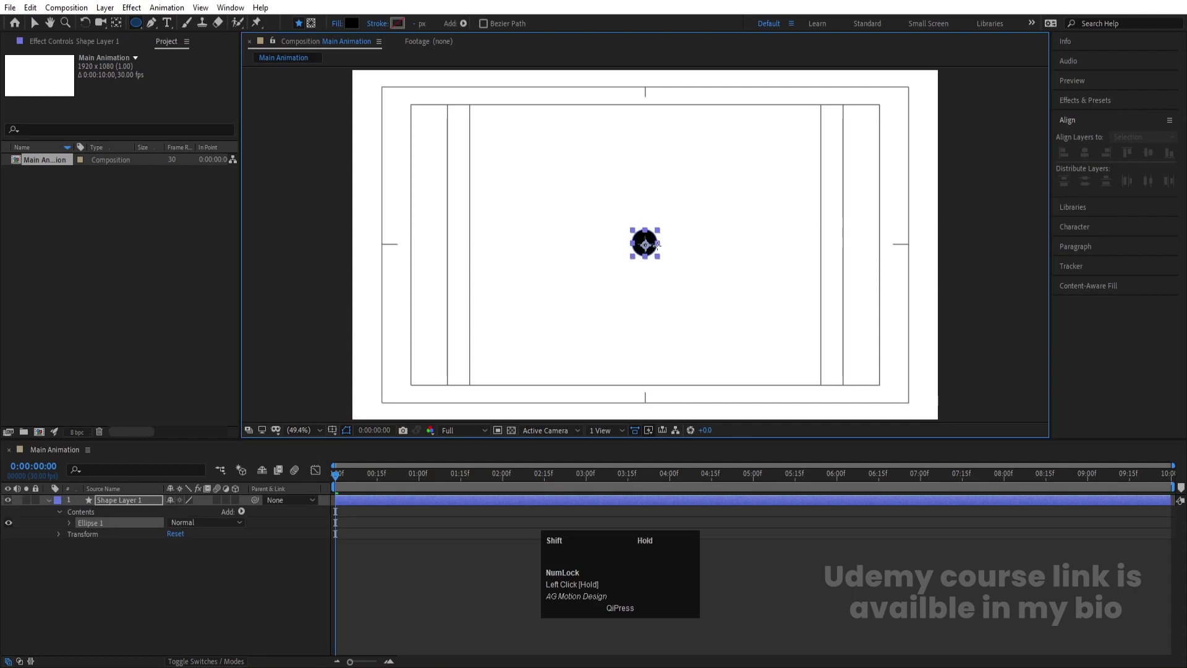
left_click(195, 577)
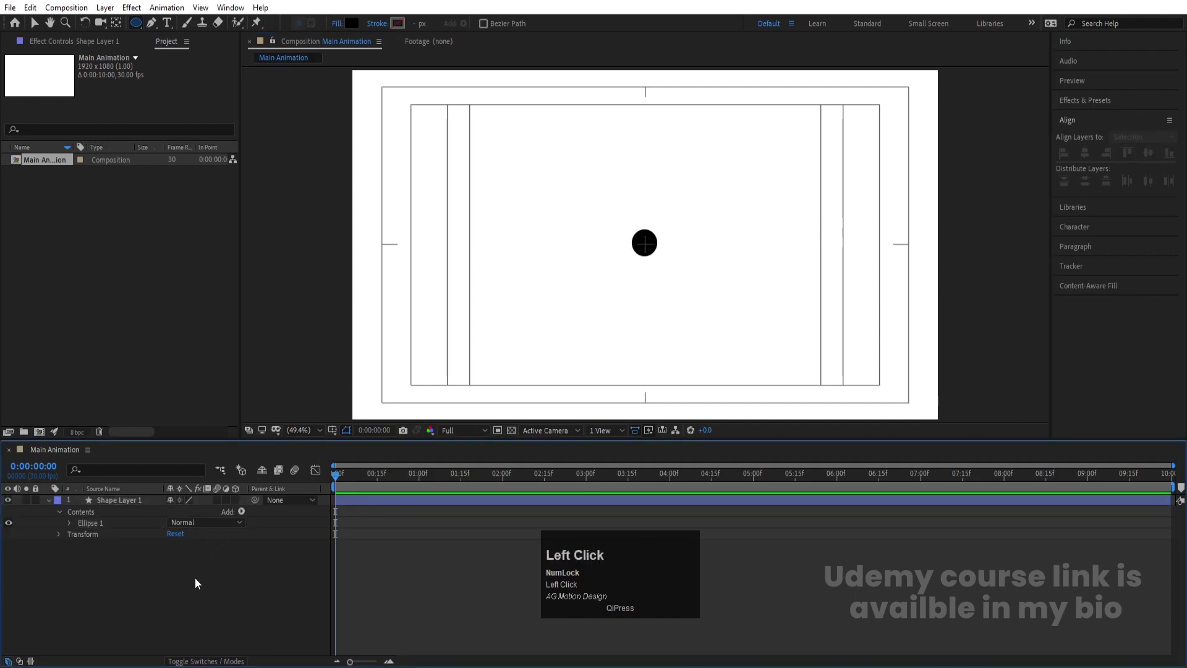
- Centre the anchor point on Shape Layer 1's circle and align the layer horizontally and vertically to the composition's centre
left_click(114, 499)
key("ctrl")
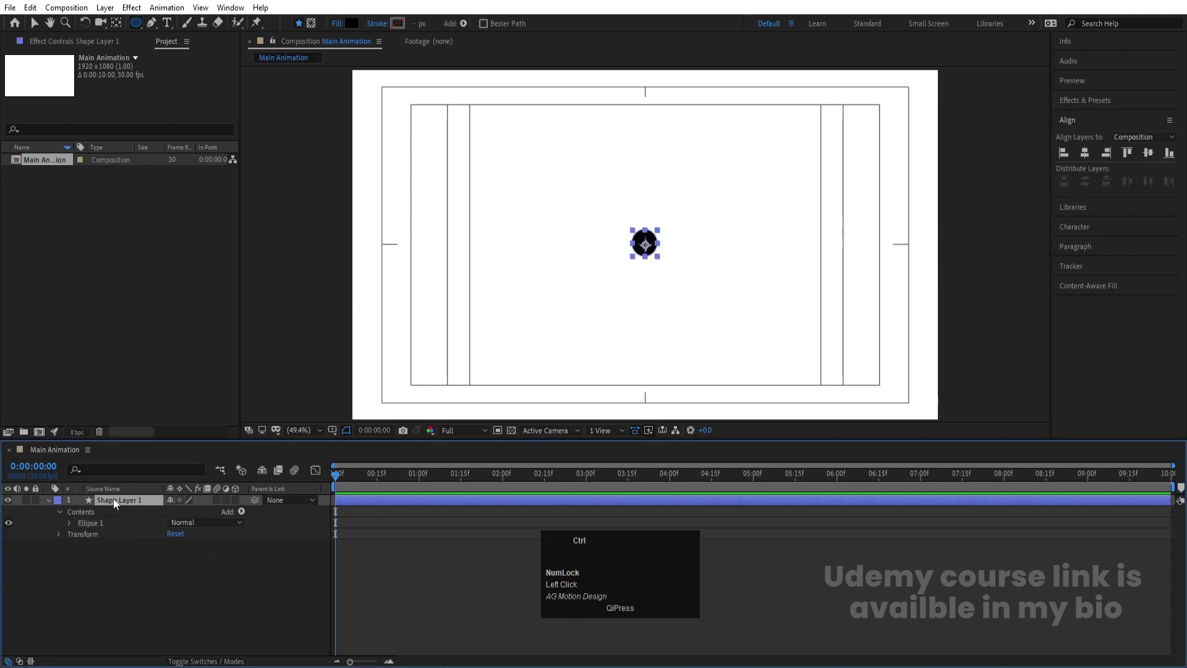
key("ctrl+alt+Home")
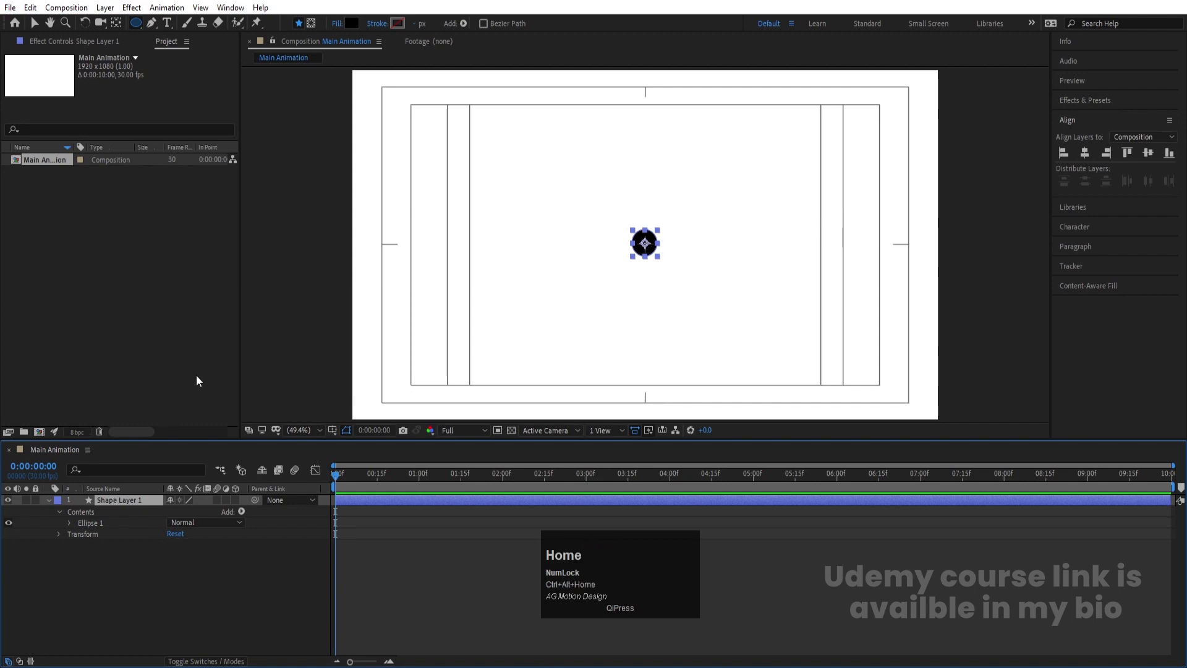
left_click(1086, 153)
left_click(1147, 153)
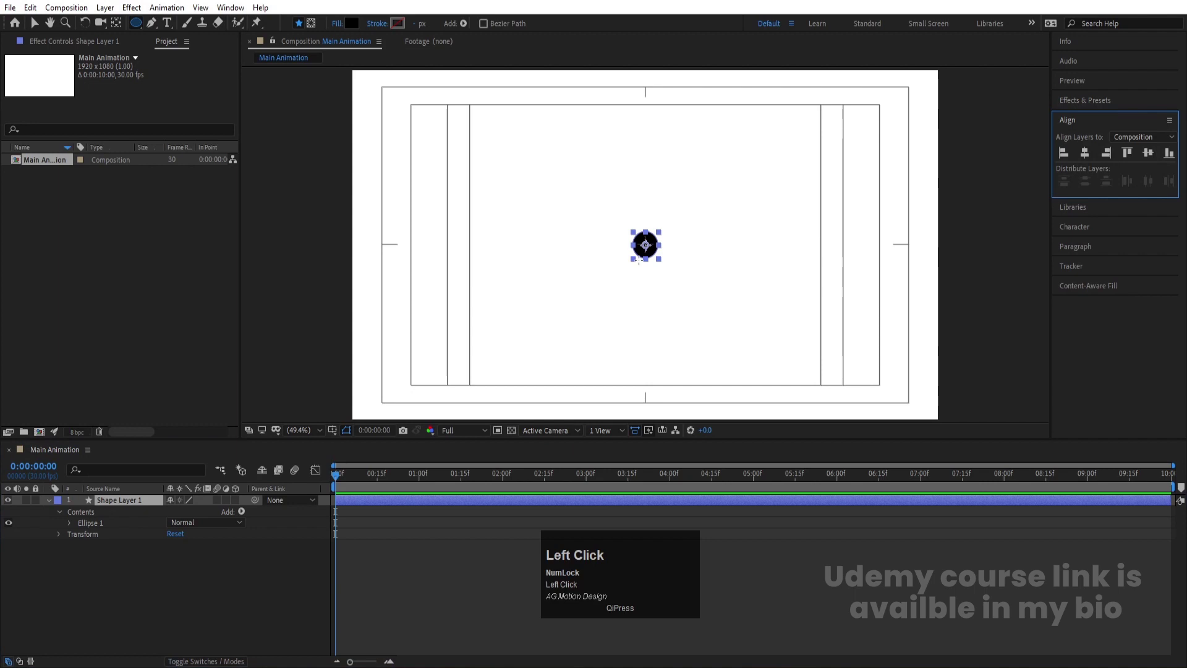
- Move the circle straight left to about X 508 and separate the dimensions of its Position property
key("v")
left_click_drag(644, 245, 507, 245)
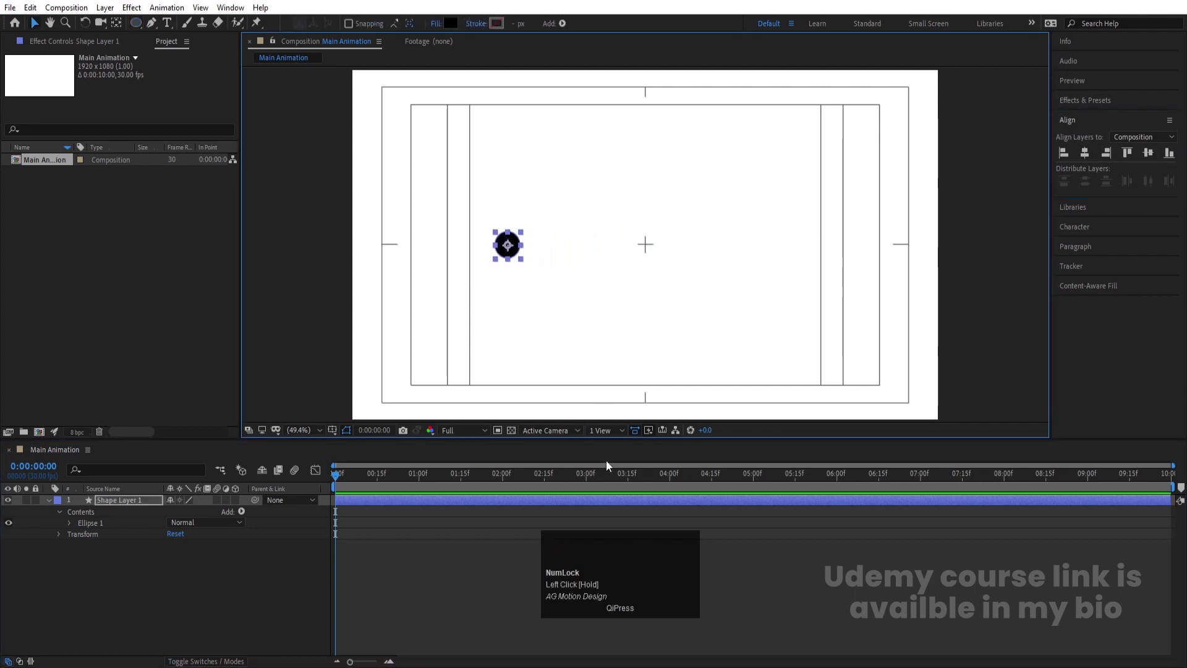
key("p")
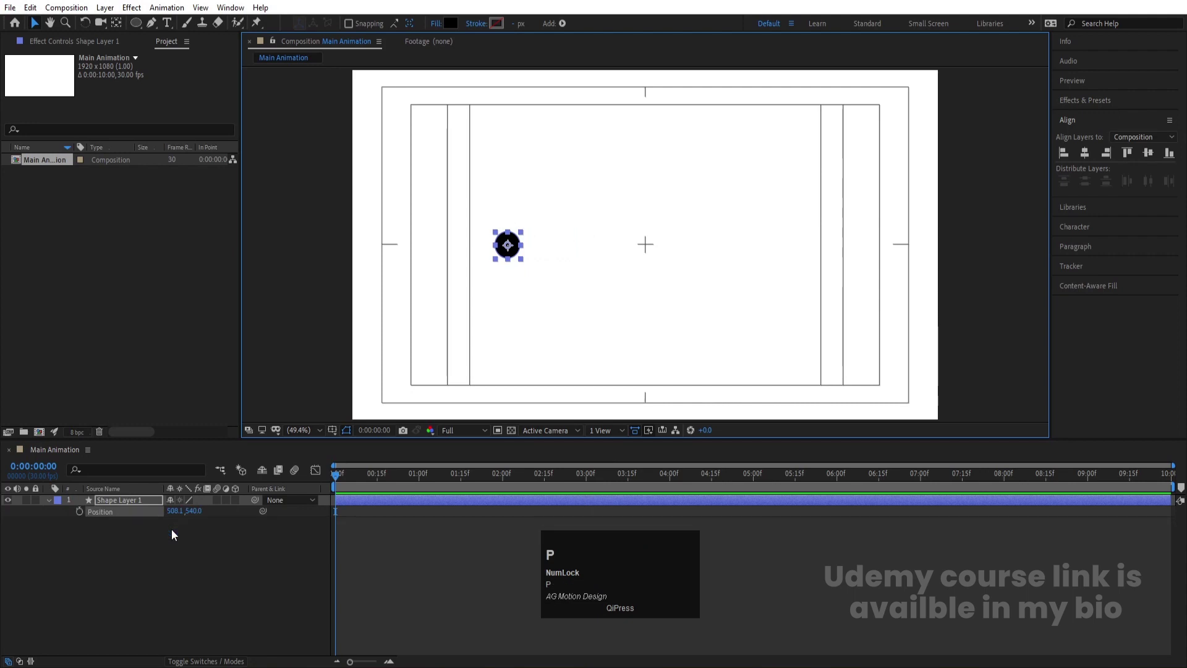
left_click(121, 511)
right_click(121, 511)
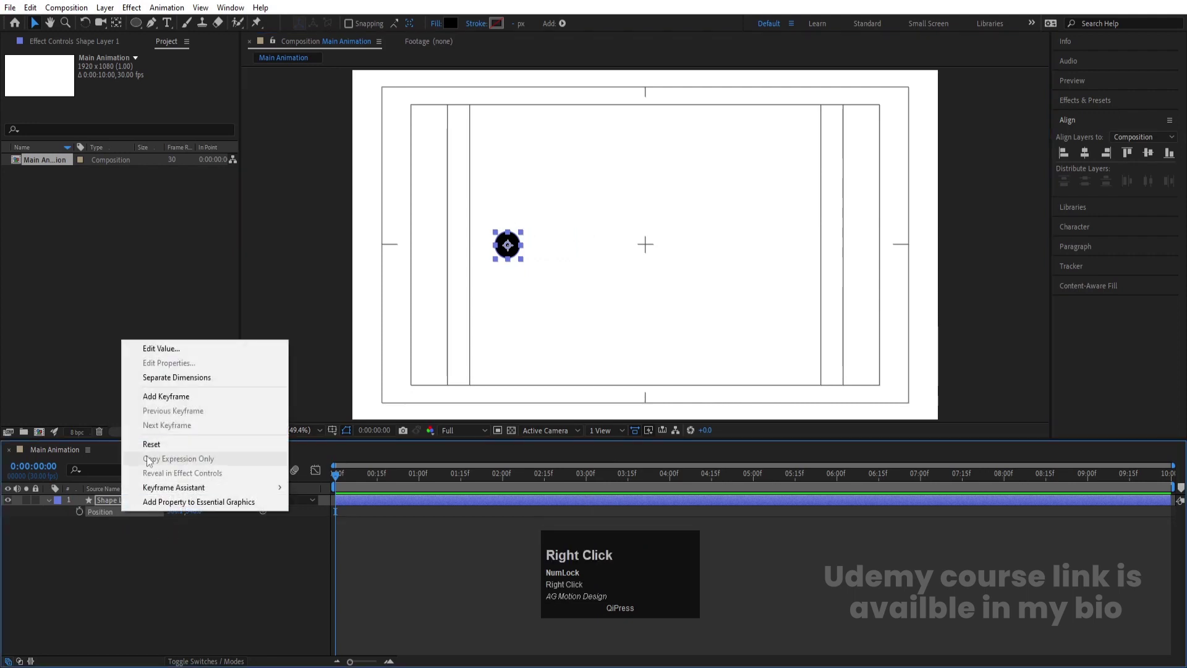
left_click(162, 377)
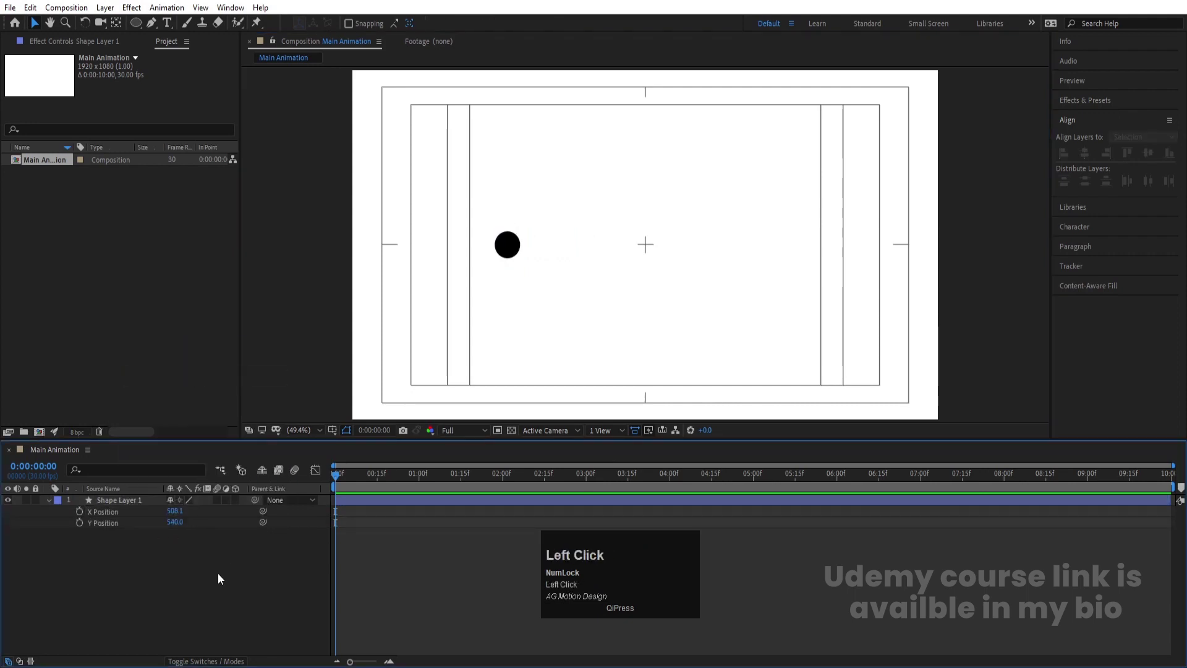
- Set Shape Layer 1's X Position to 500 and its Y Position to 500
left_click(180, 512)
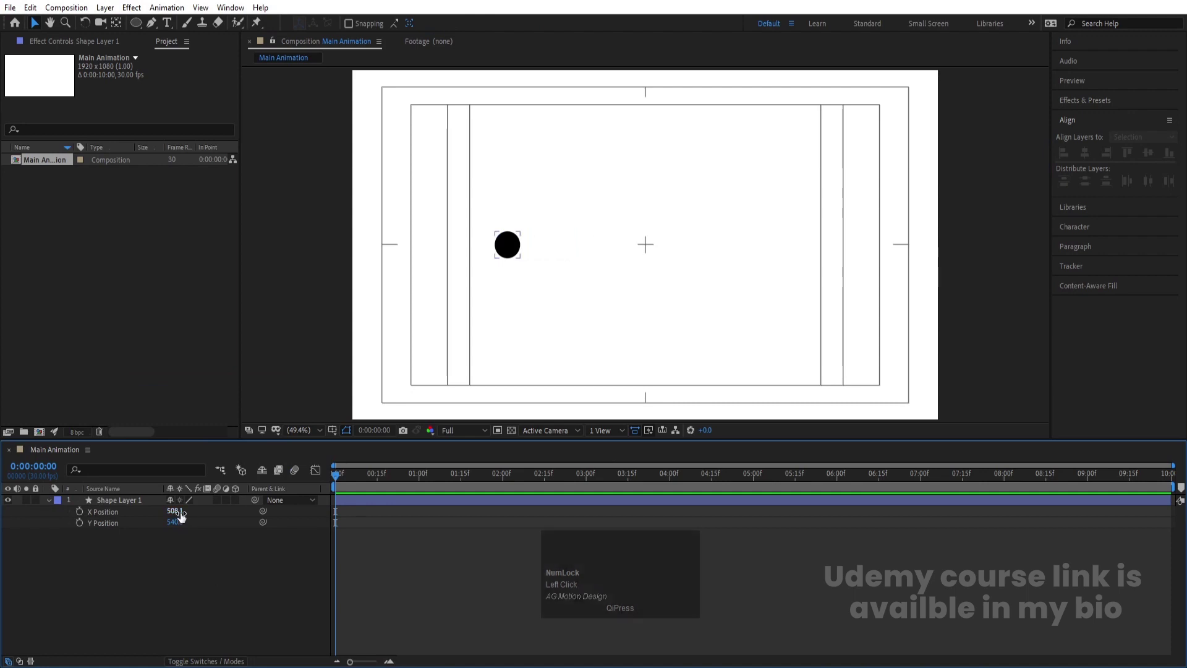
type("500")
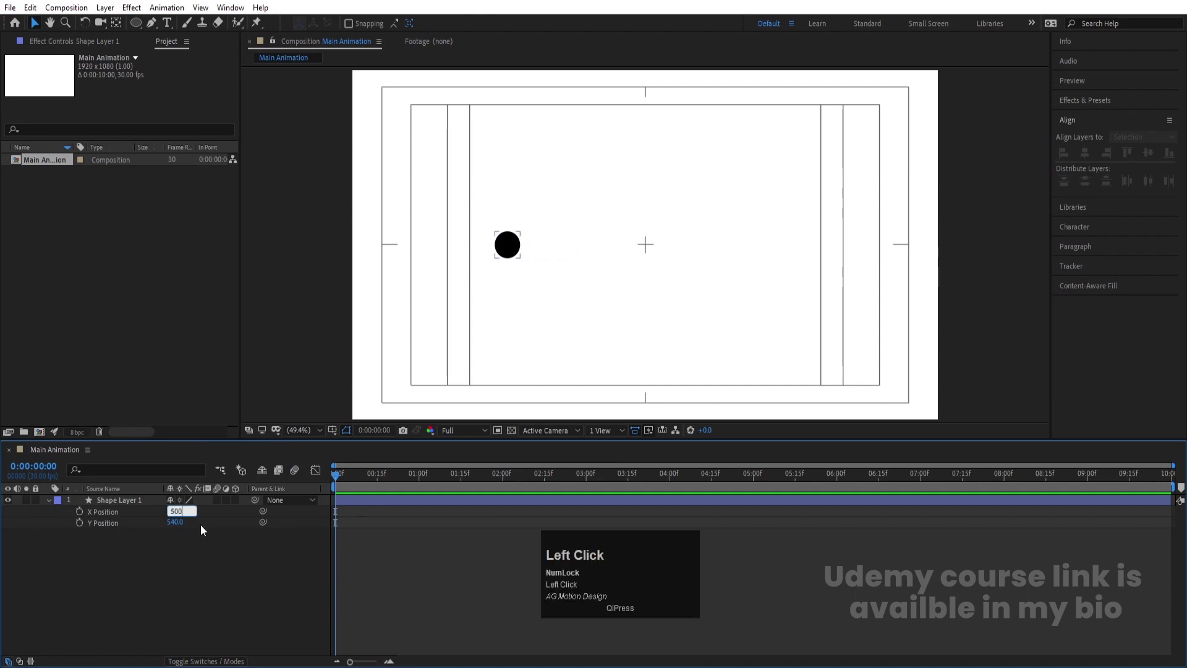
key("Return")
left_click(176, 523)
type("500")
key("Return")
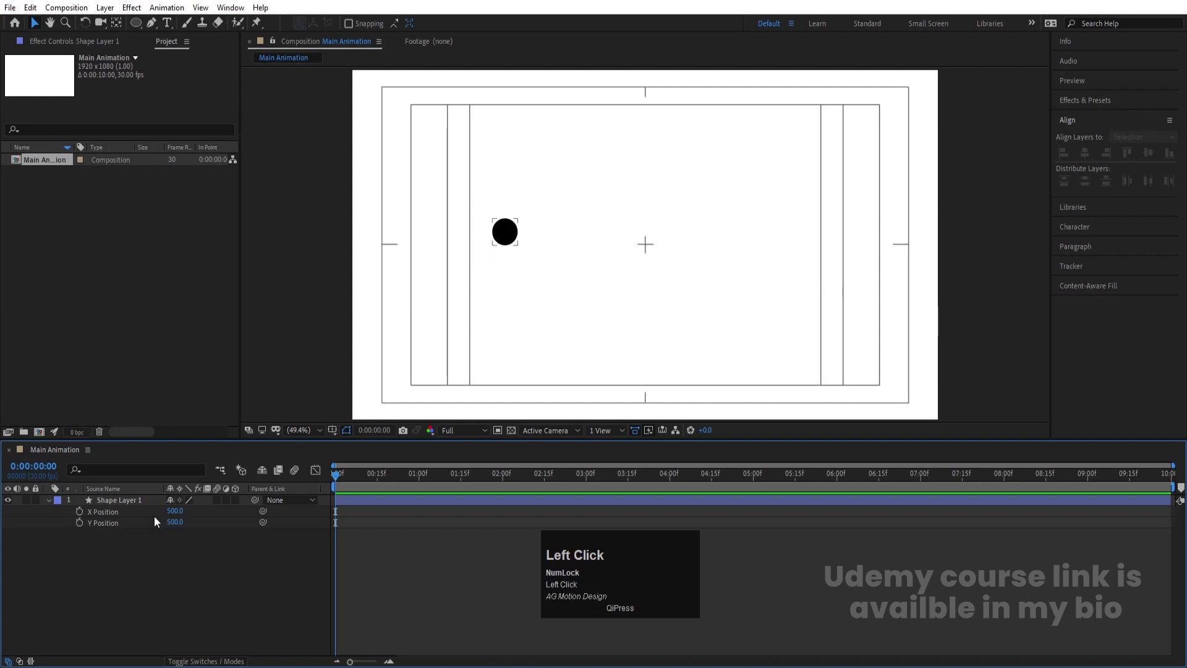
- Duplicate Shape Layer 1 and add 200 to the copy's X Position, placing it at X 700
left_click(125, 499)
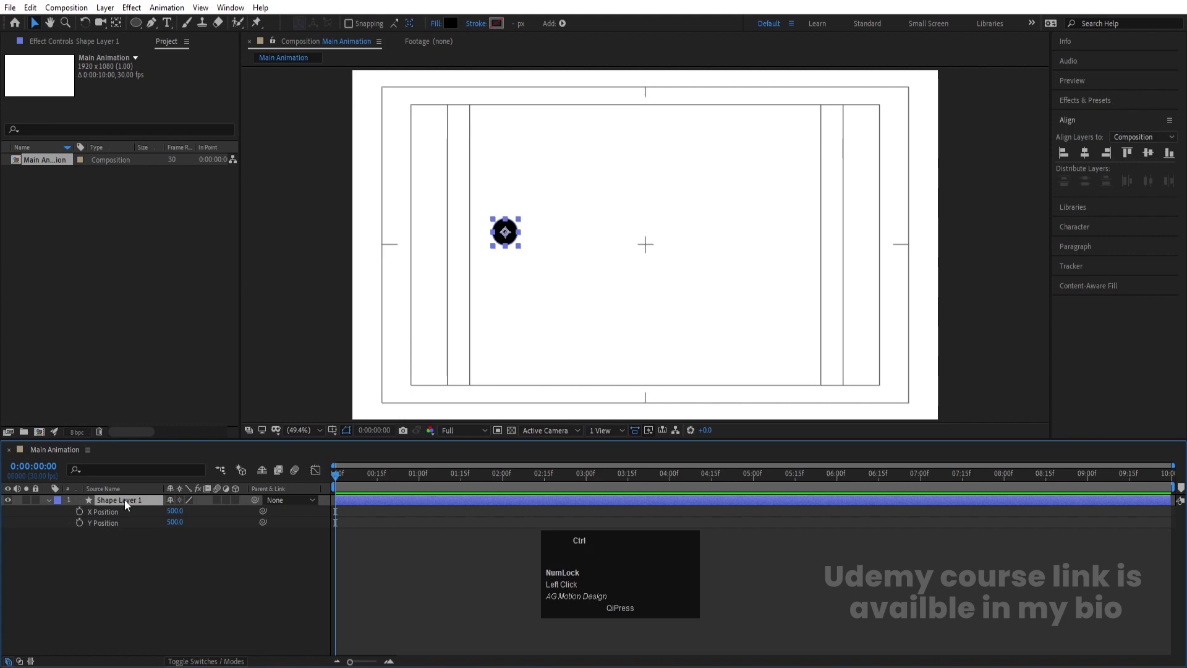
key("ctrl+d")
key("p")
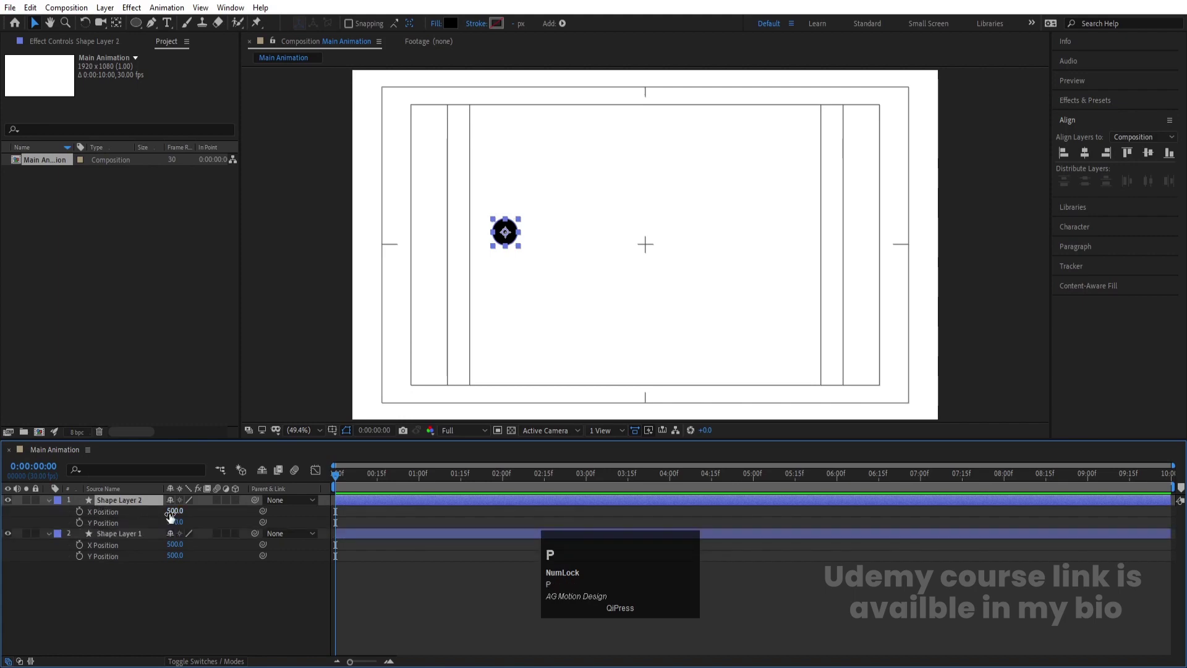
left_click(174, 511)
left_click(183, 510)
type("+200")
key("Return")
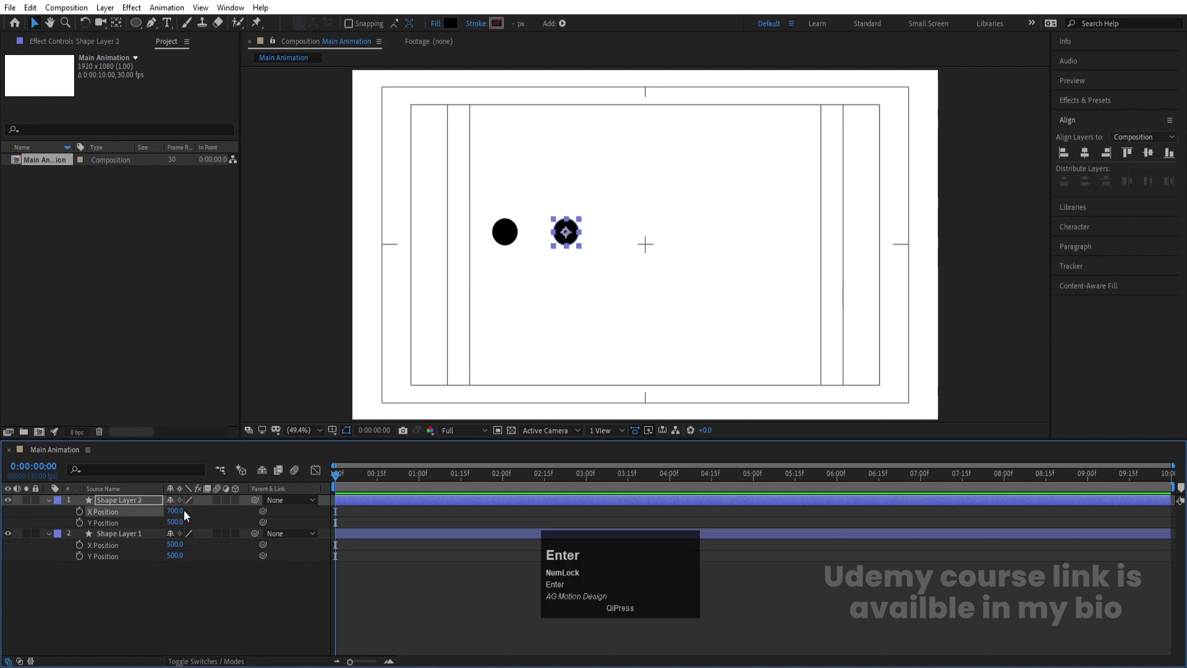
- Duplicate Shape Layer 2 and set the copy's X Position 200 further right, at X 900
left_click(118, 502)
key("ctrl+d")
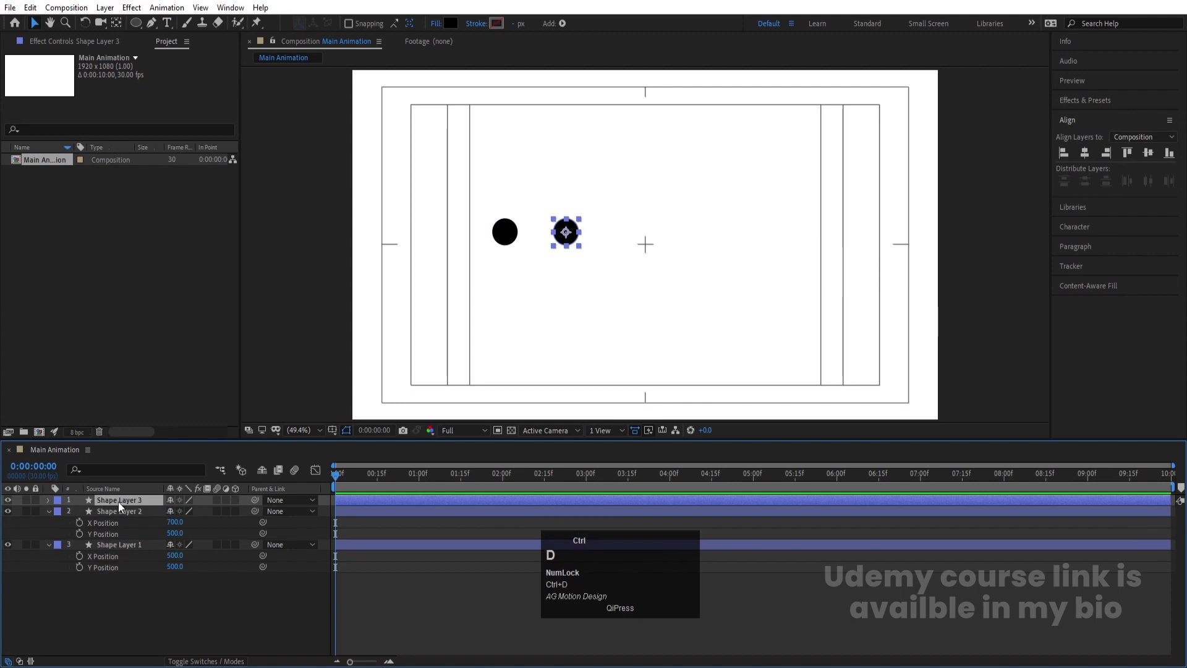
key("p")
left_click(175, 510)
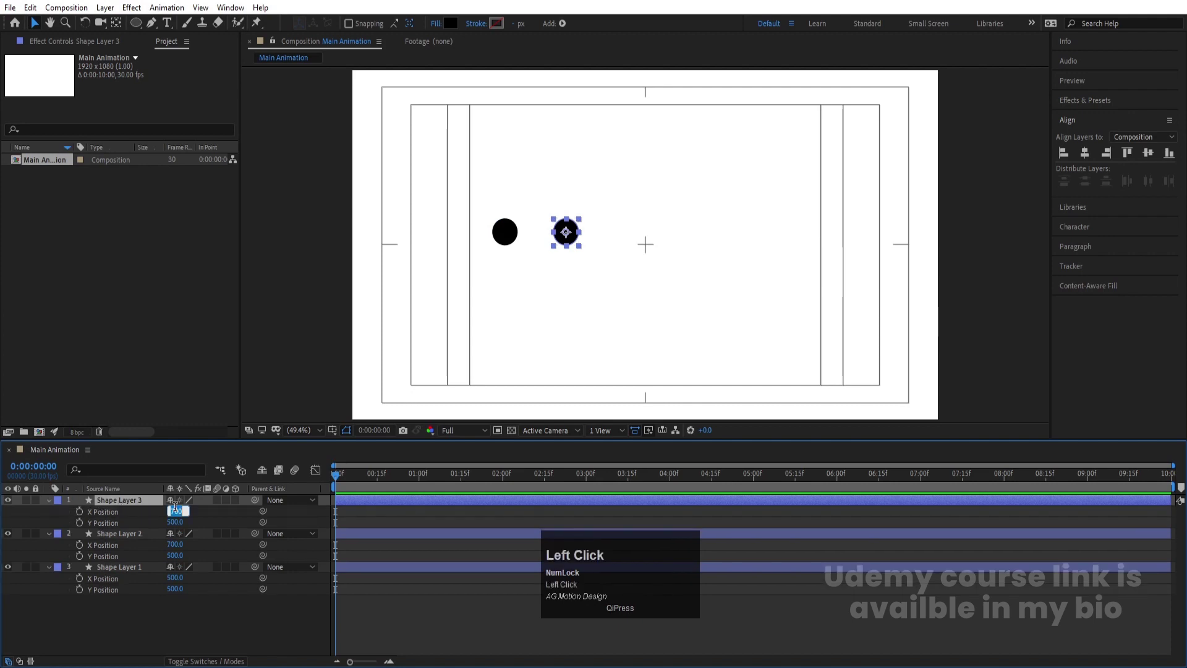
key("Right")
key("Return")
- Duplicate Shape Layer 3 and add 200 to the copy's X Position, placing it at X 1100
left_click(128, 504)
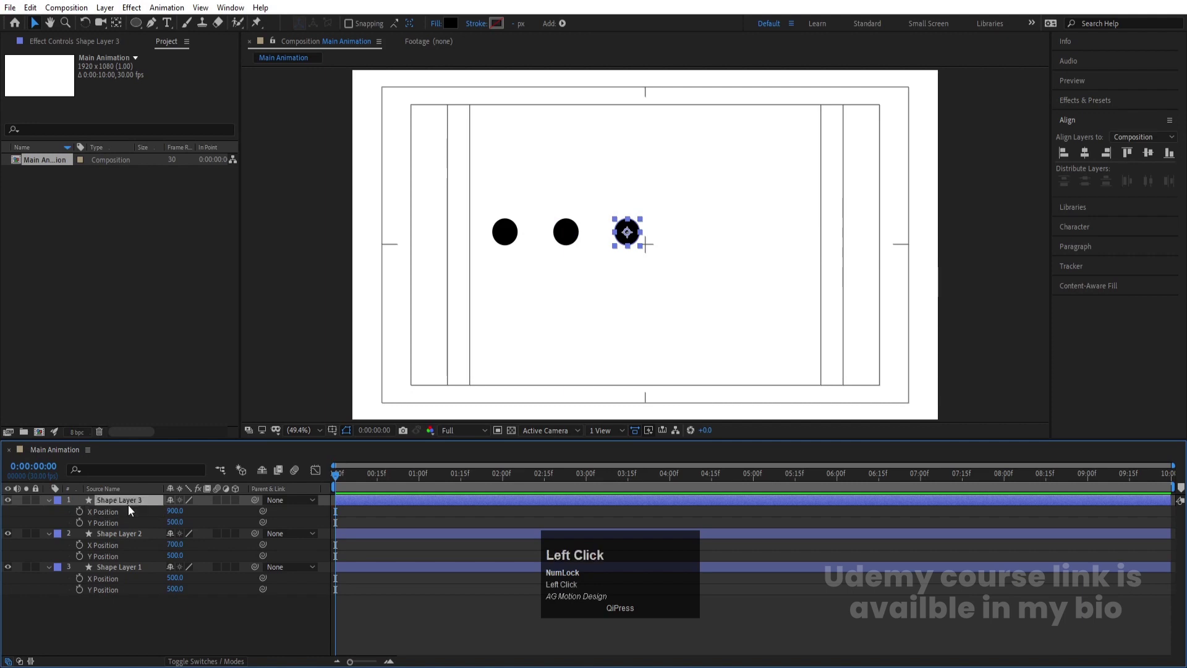
key("ctrl+d")
key("p")
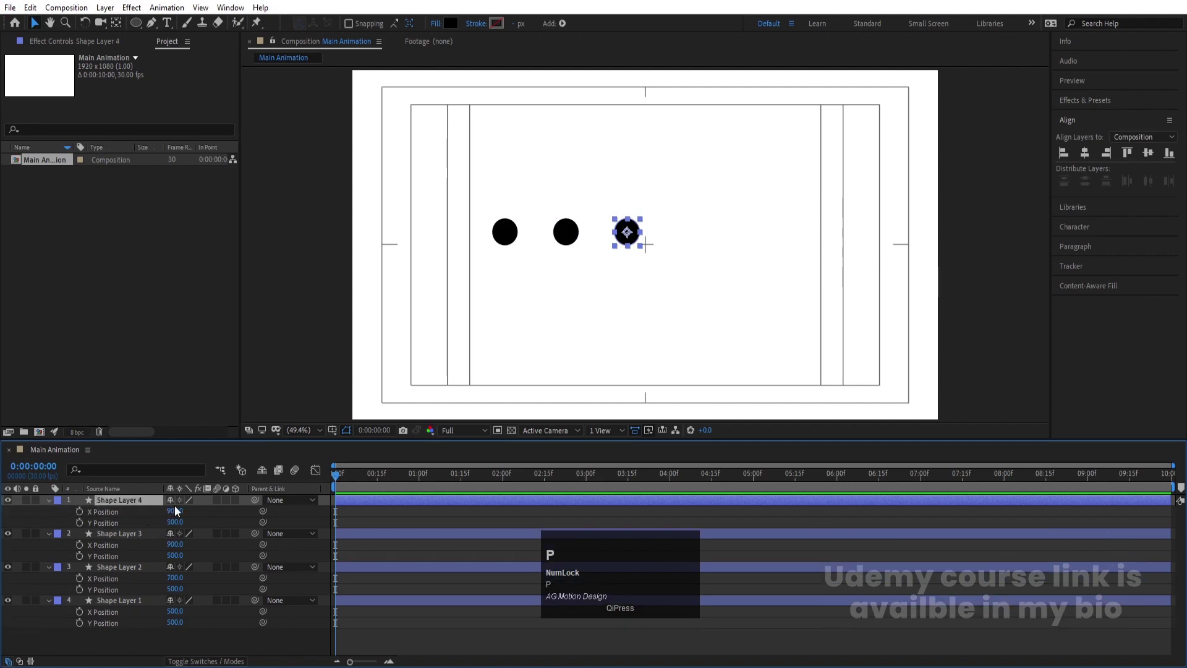
left_click(176, 510)
key("Right")
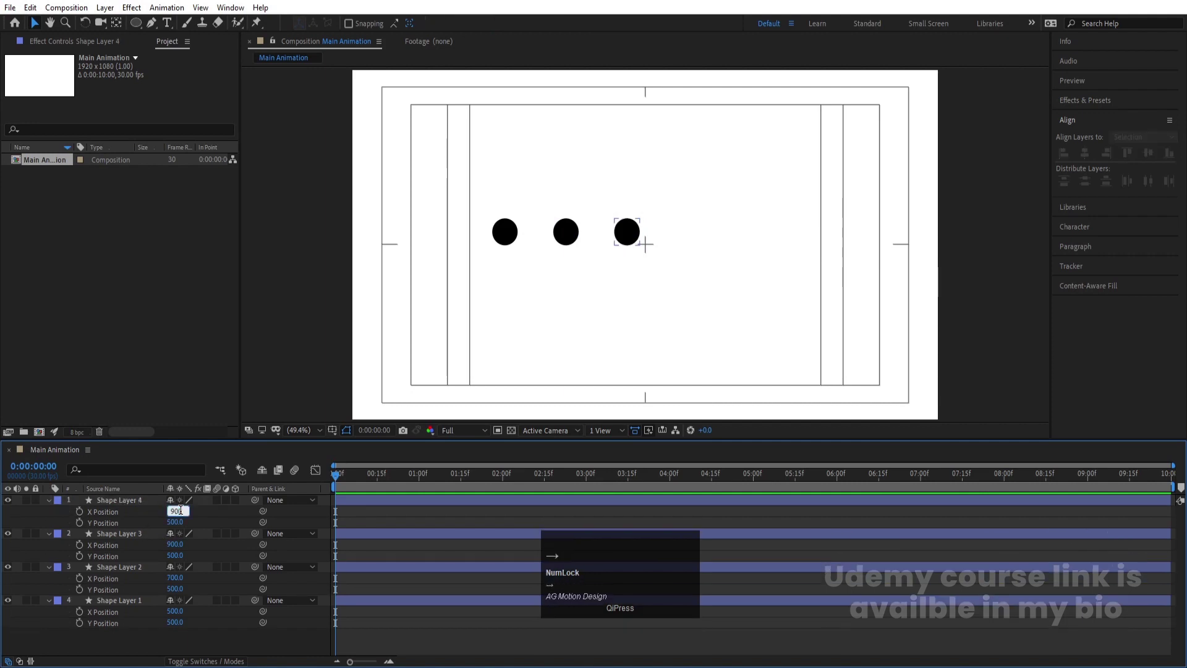
type("+200")
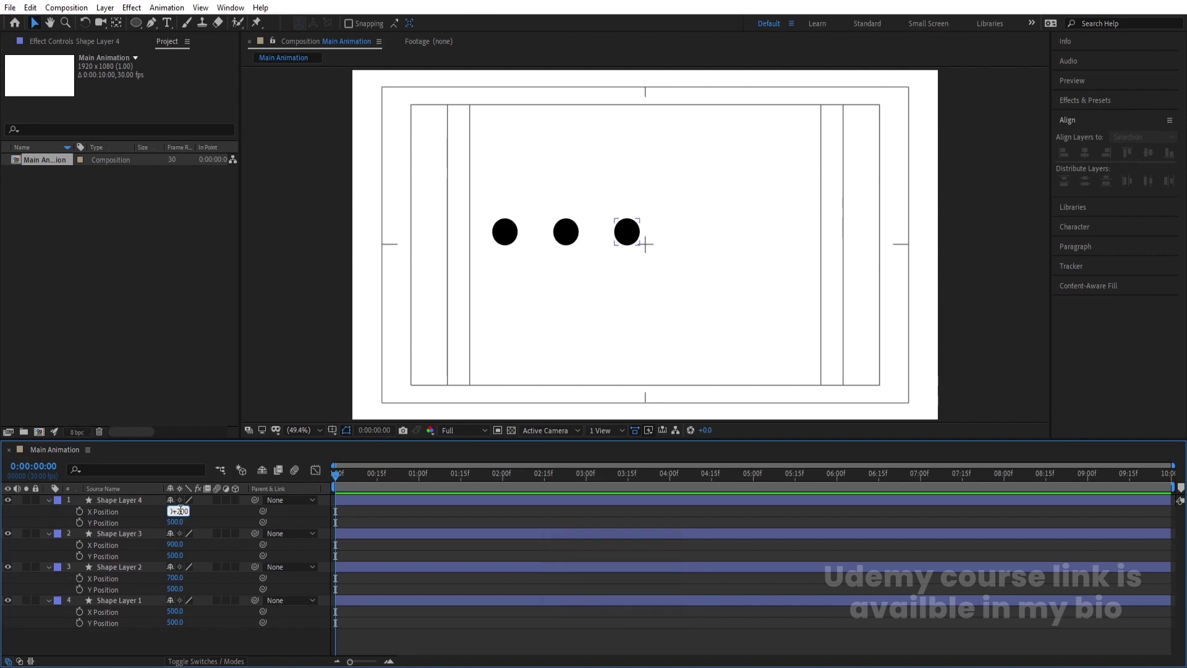
key("Return")
- Duplicate Shape Layer 4 and add 200 to the copy's X Position, placing it at X 1300
left_click(136, 498)
key("ctrl+d")
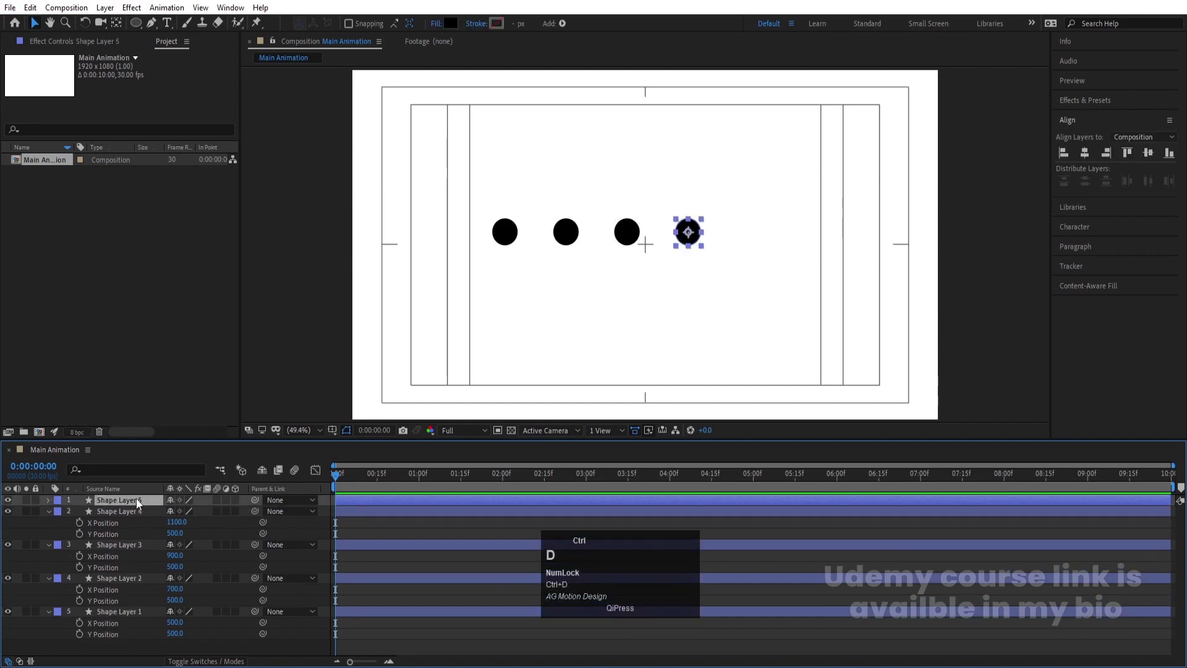
key("p")
left_click(182, 509)
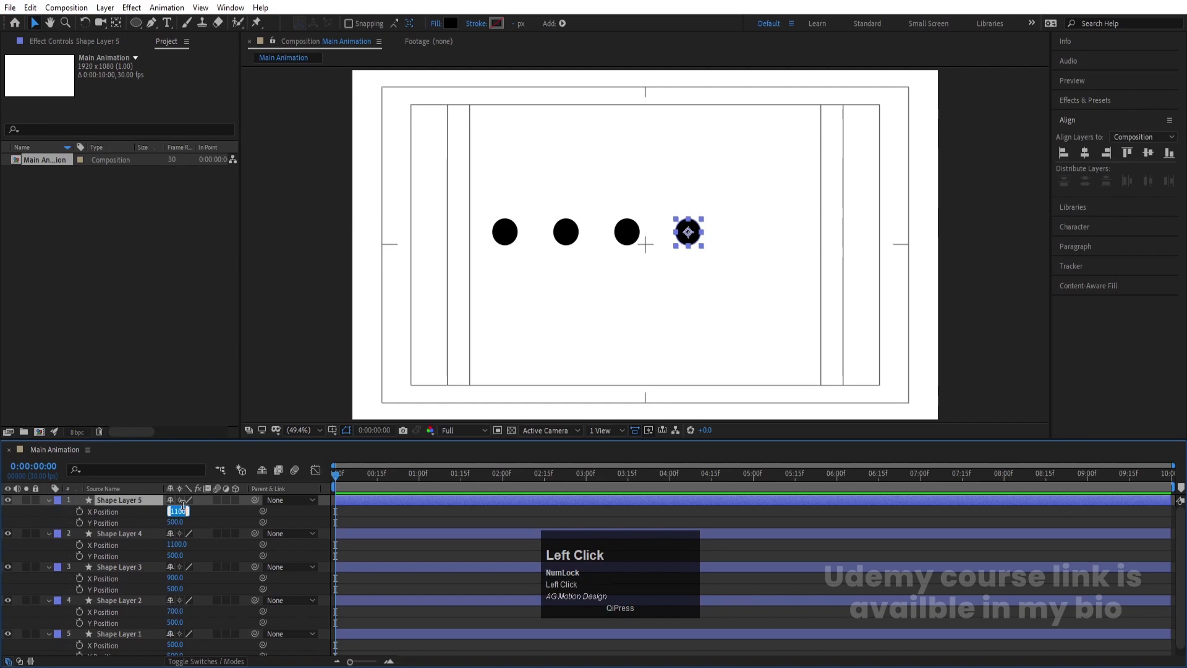
key("Right")
type("+200")
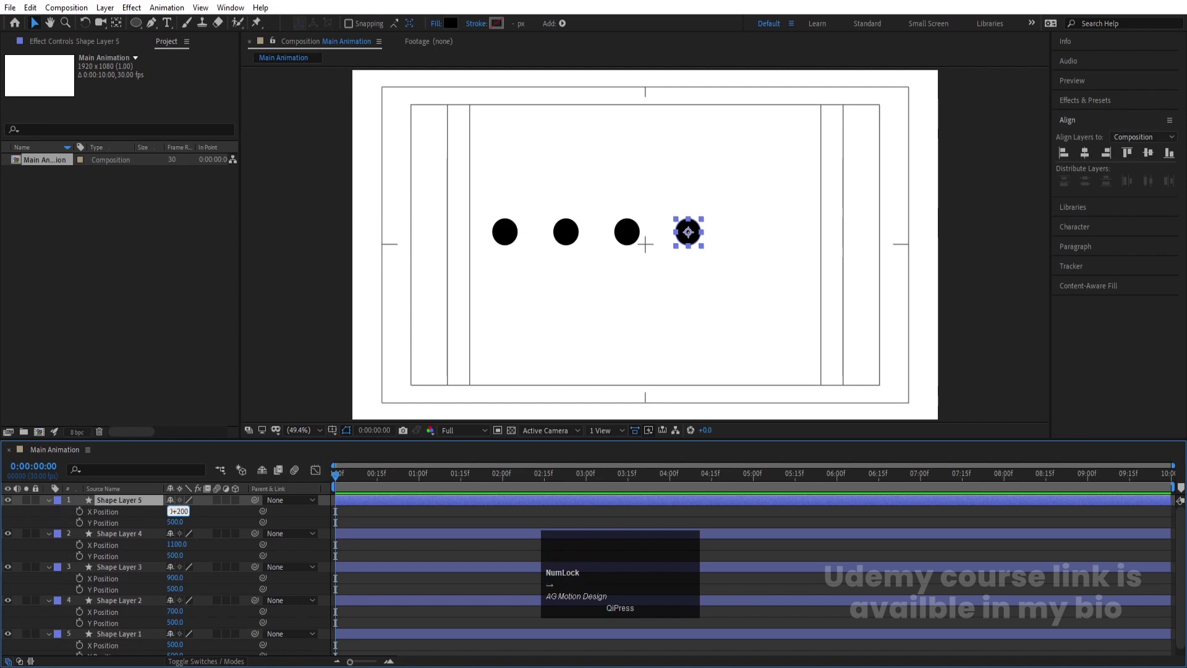
key("Return")
- Duplicate Shape Layer 5 and add 200 to the copy's X Position to extend the row of circles
left_click(159, 500)
key("ctrl+d")
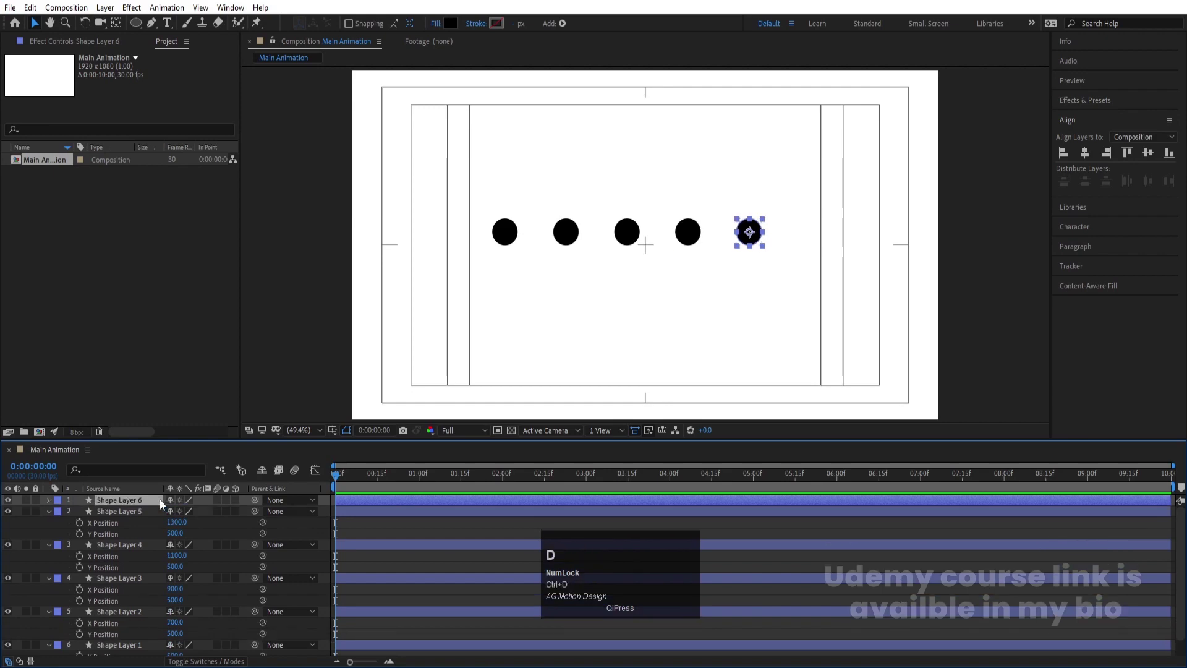
key("p")
left_click(179, 510)
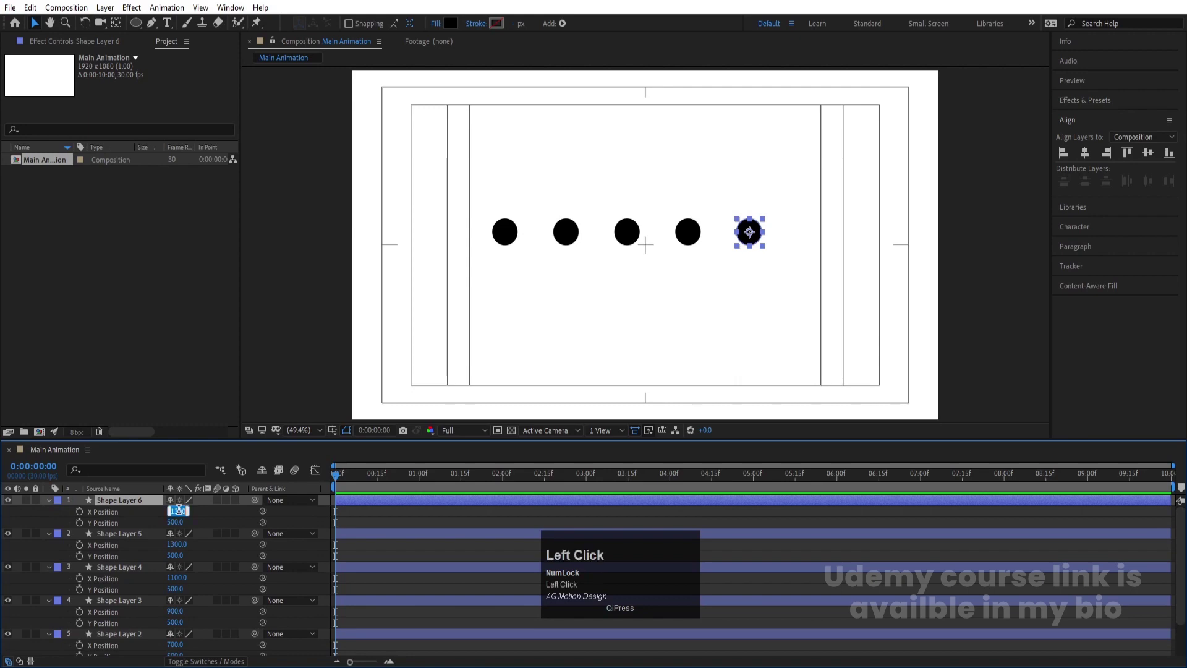
key("Right")
type("+200")
key("Return")
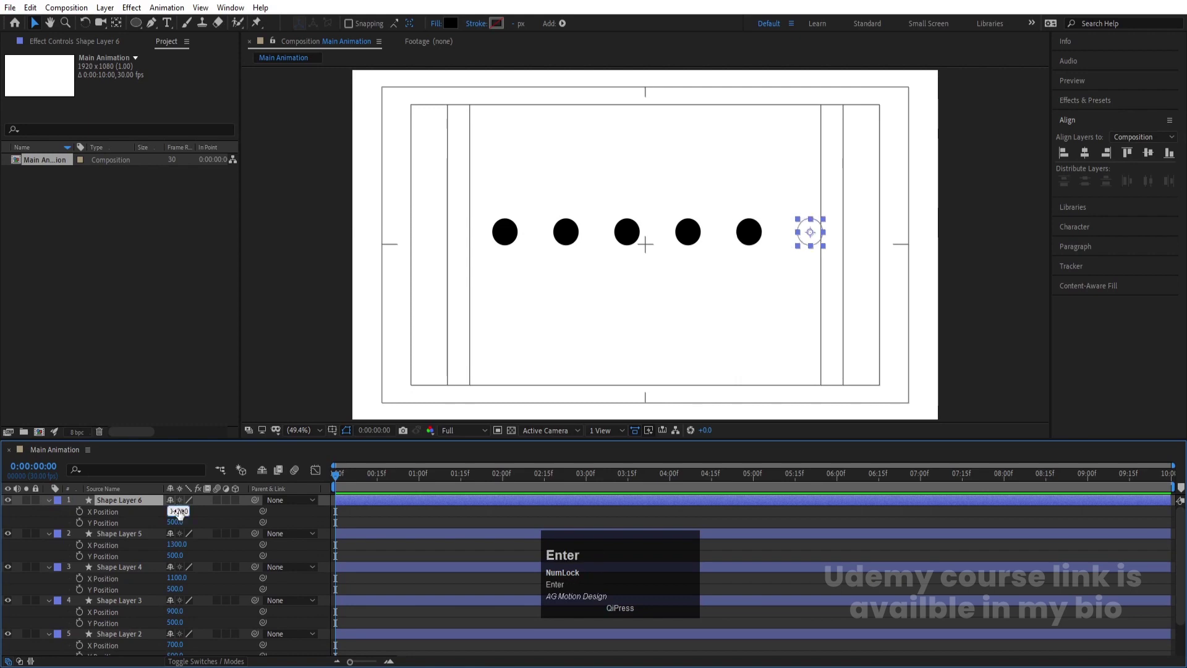
- Add X Position and Y Position keyframes at 0:00:00:00 to all six shape layers
left_click(365, 512)
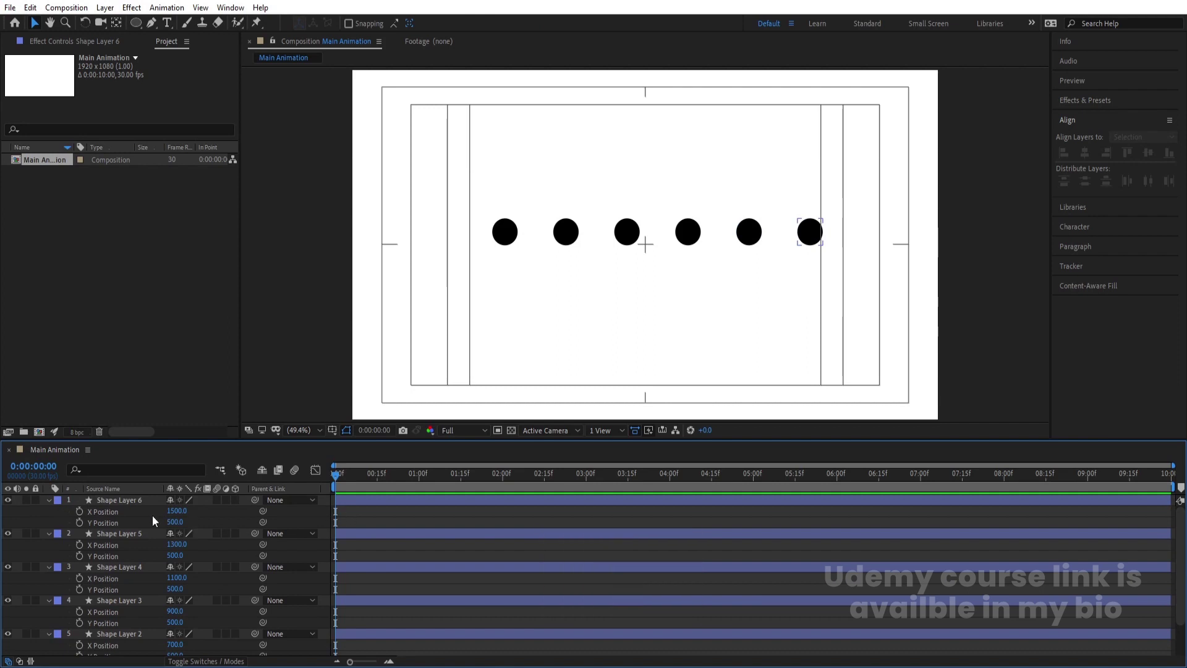
left_click(124, 514)
key("ctrl+a")
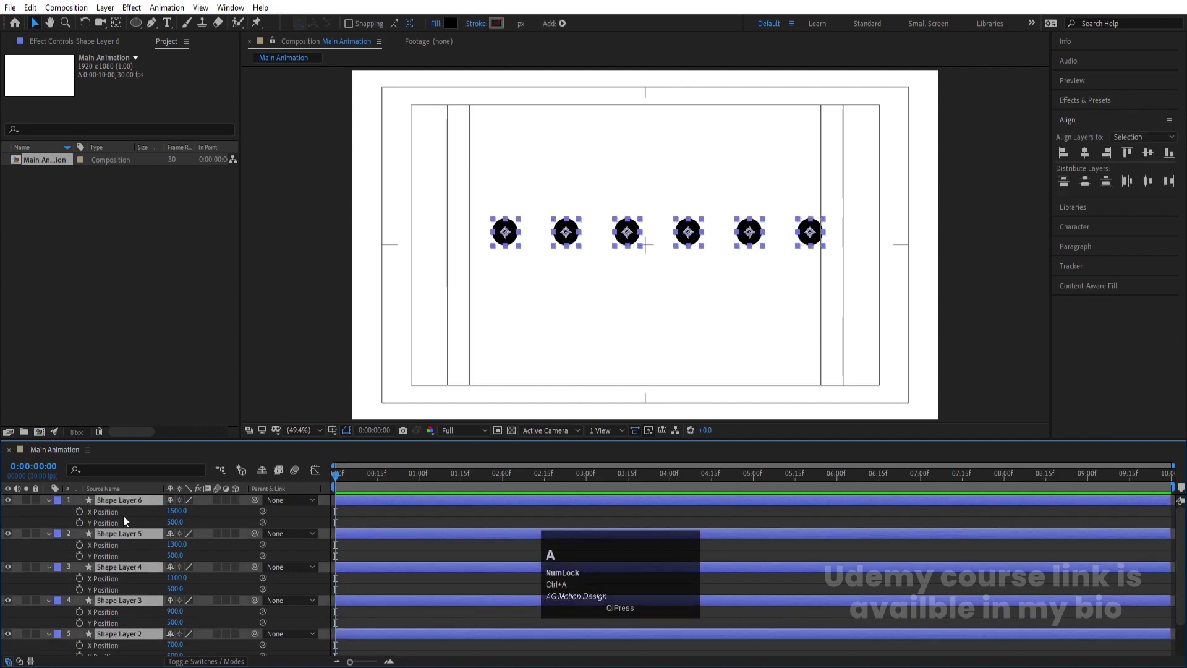
left_click(79, 511)
left_click(79, 522)
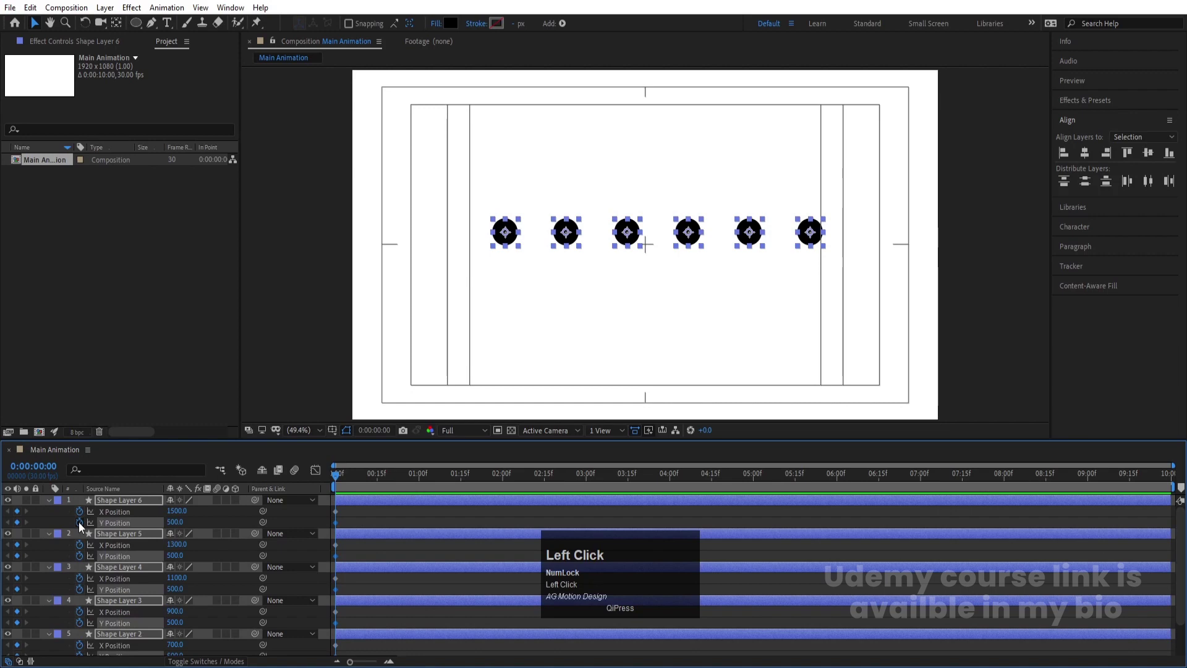
key("equal")
scroll(393, 513, "down", 2)
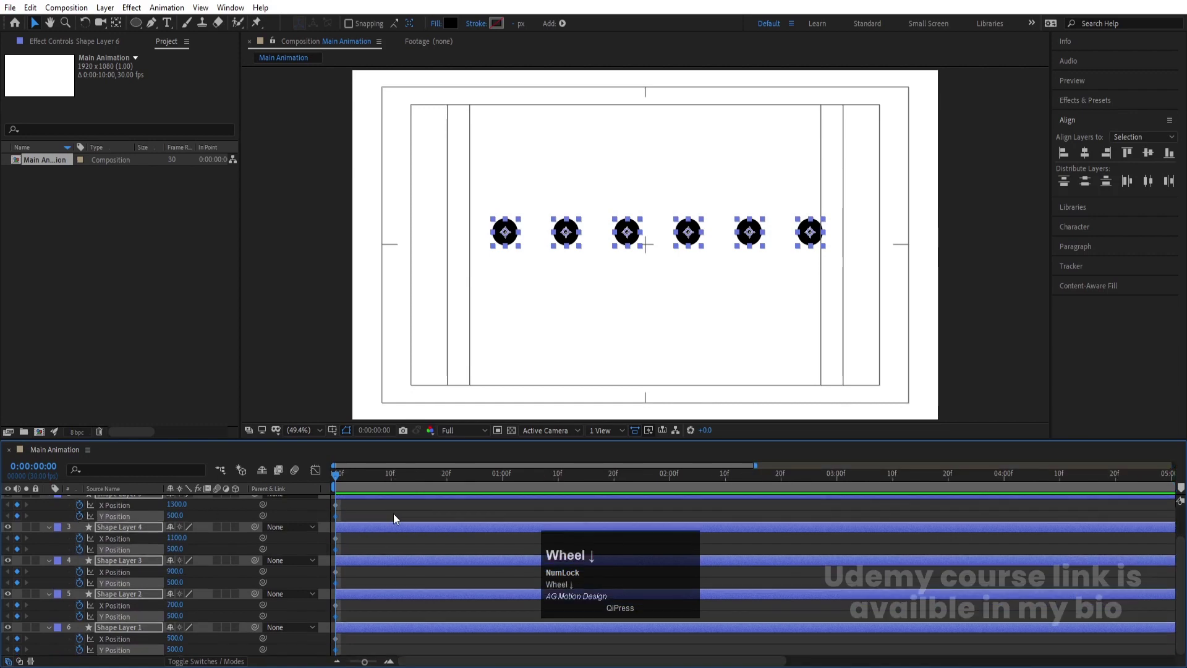
- Set the label colour of Shape Layer 1, the leftmost circle, to Yellow and move the current time to 0:00:00:20
left_click(361, 605)
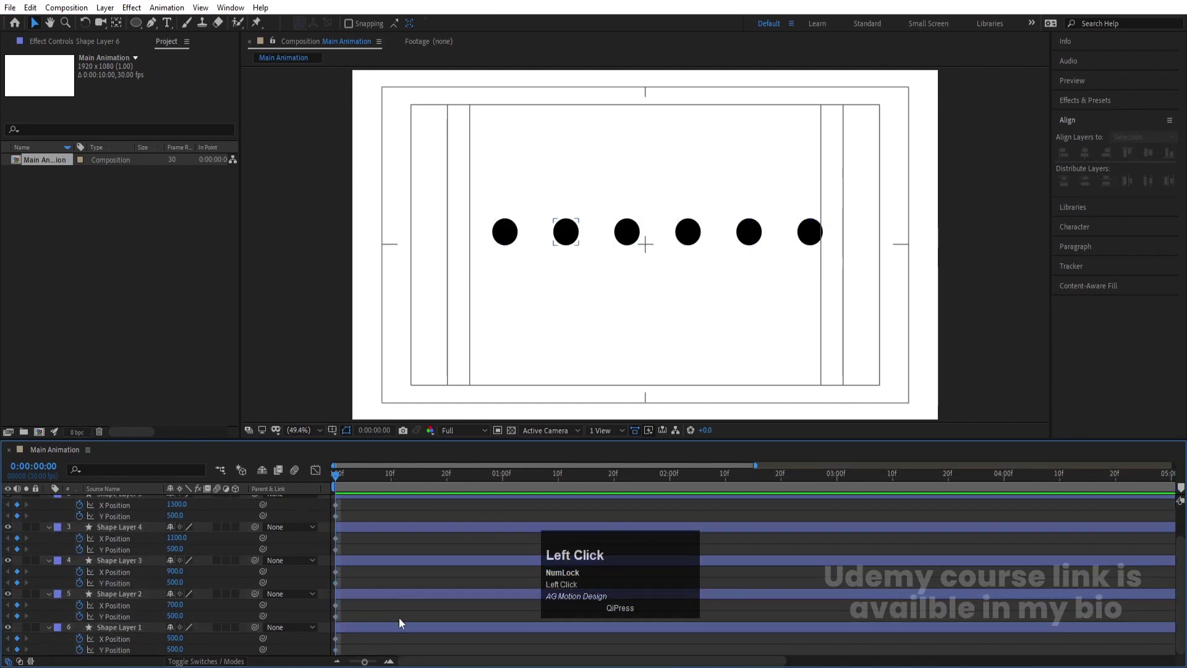
key("v")
left_click(504, 232)
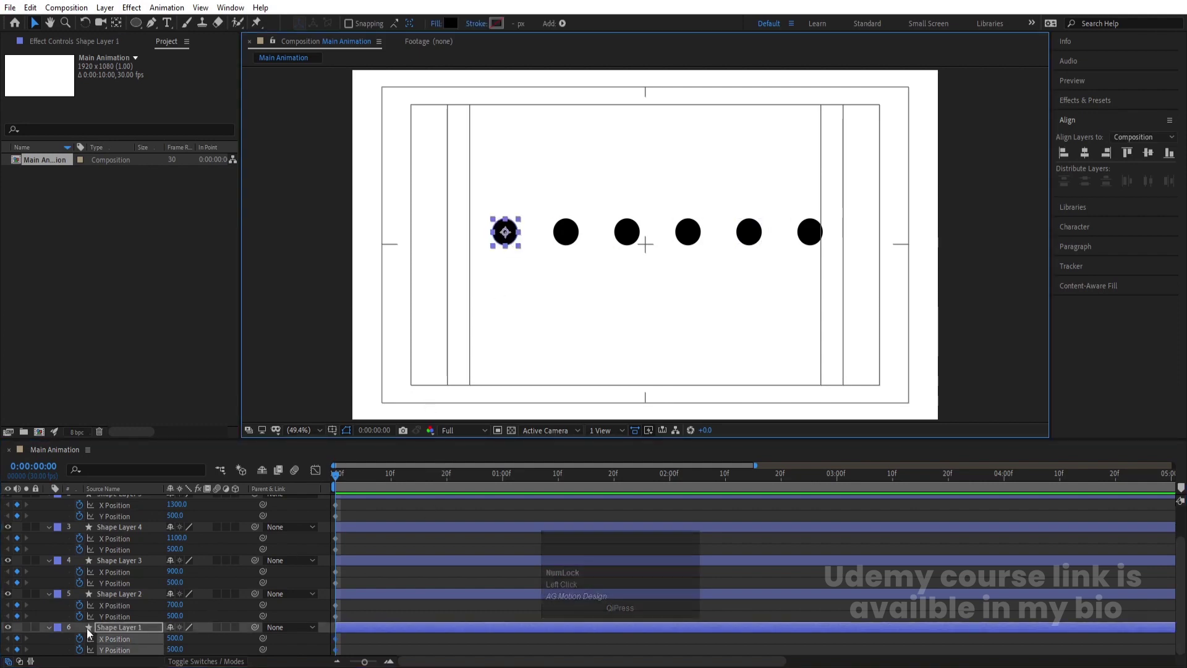
left_click(57, 628)
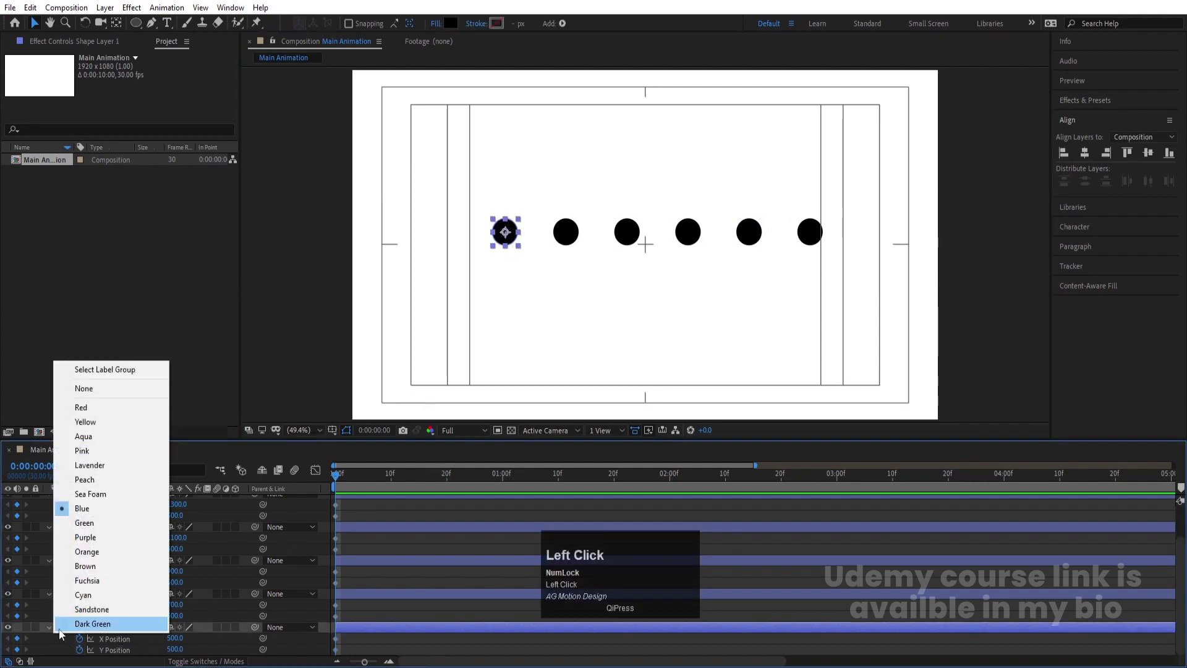
left_click(90, 419)
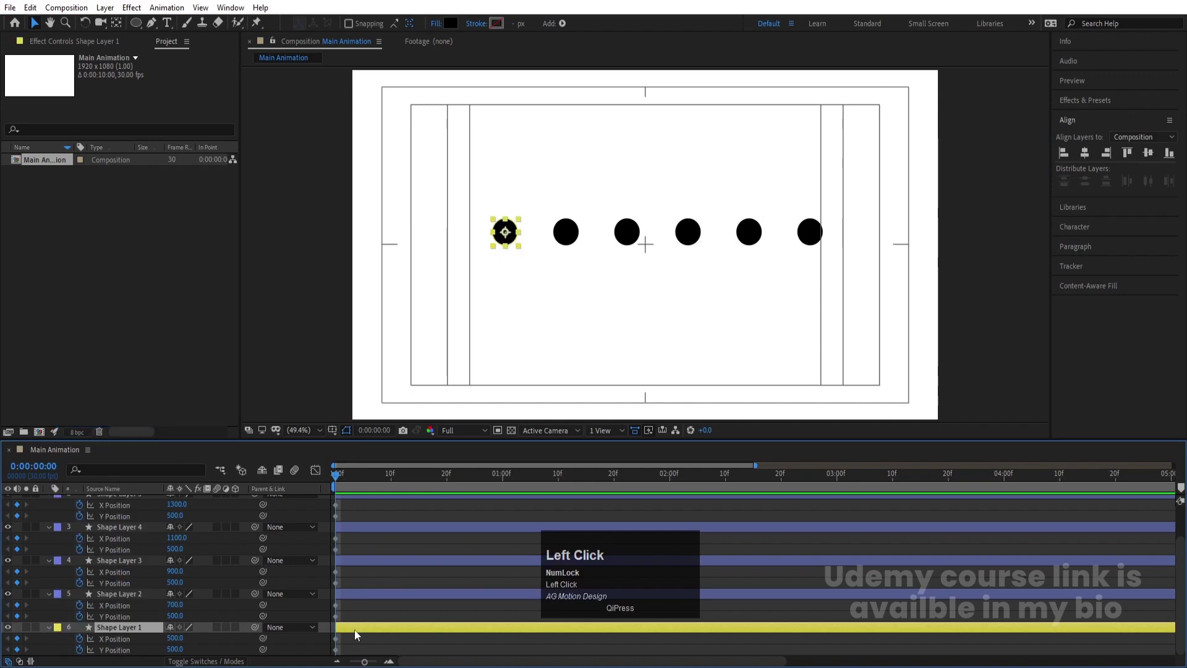
left_click(444, 477)
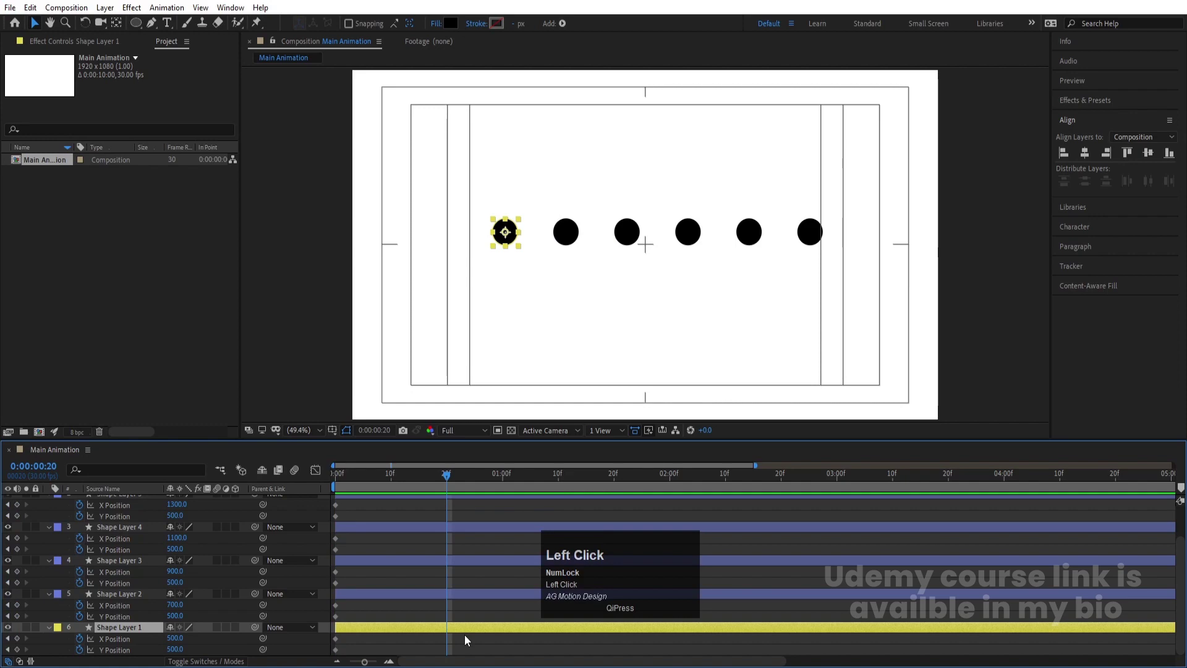
left_click(450, 595)
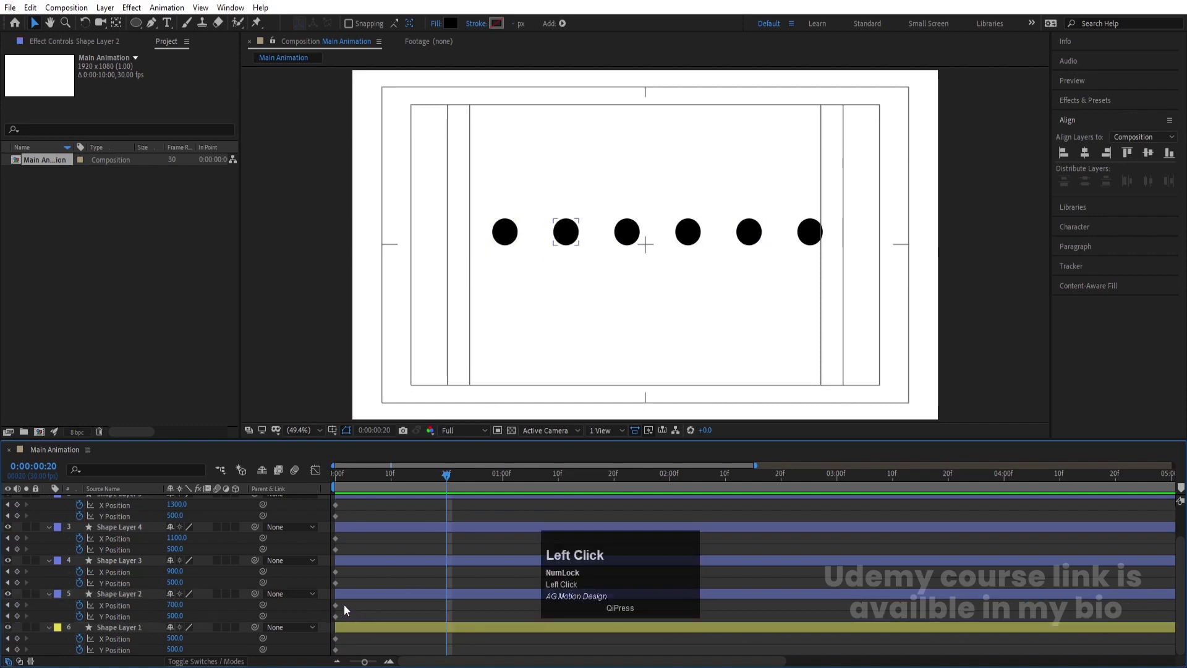
left_click_drag(344, 603, 332, 613)
left_click(416, 631)
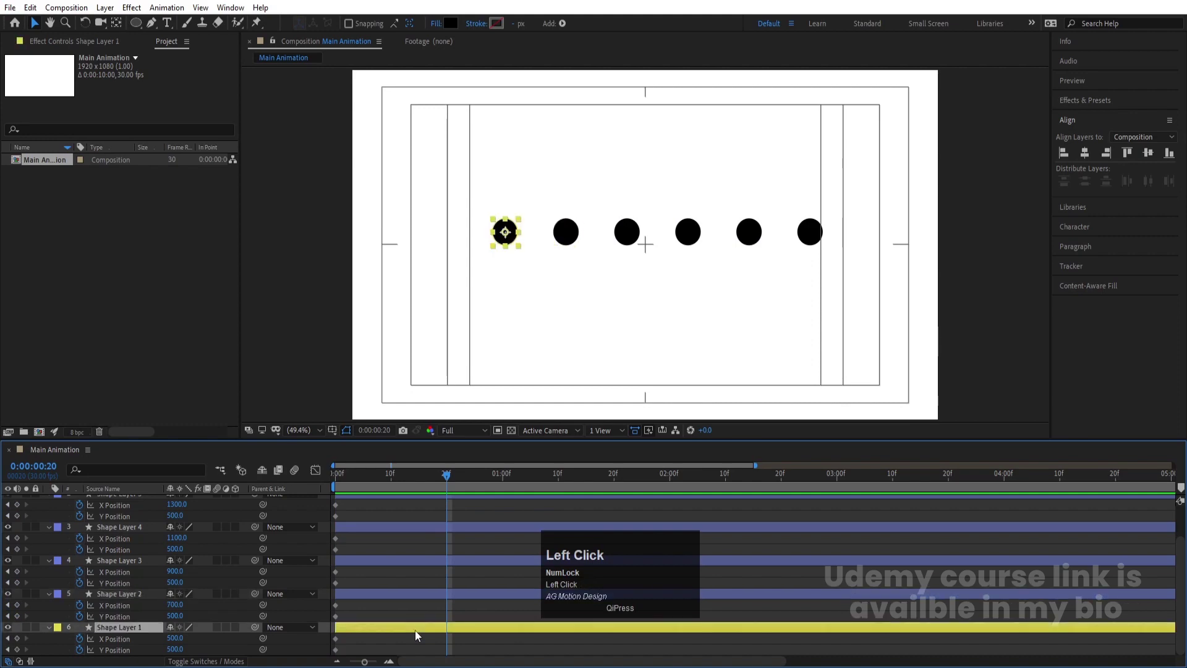
key("ctrl+c")
key("ctrl+v")
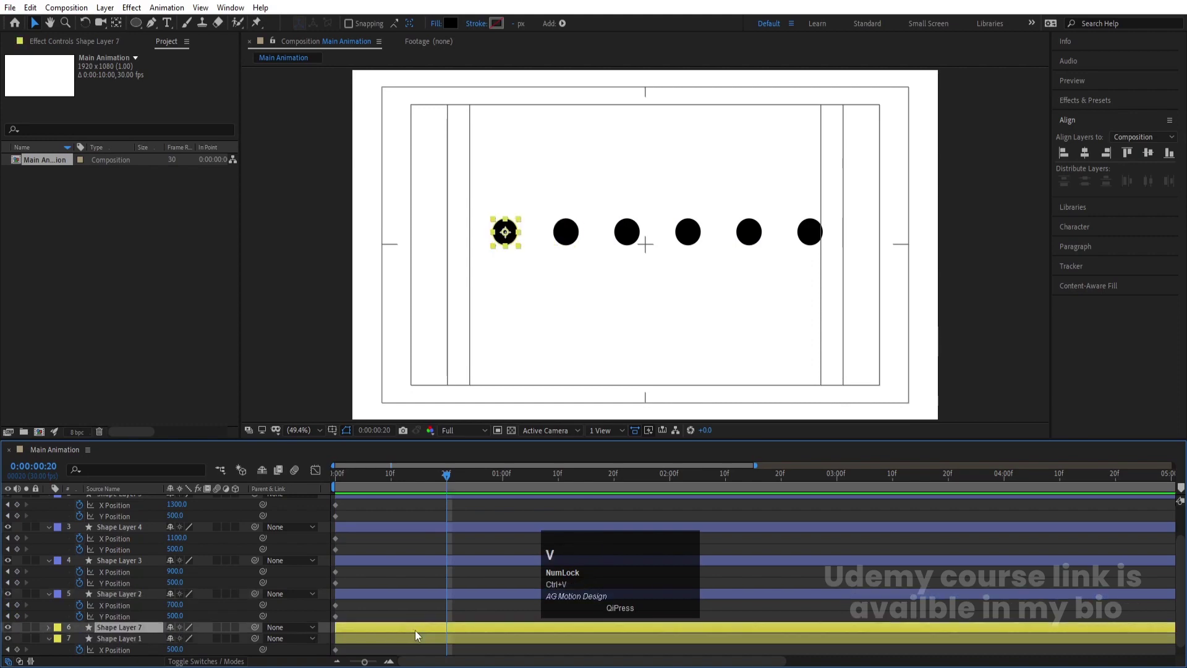
key("ctrl+z")
- Copy Shape Layer 2's X and Y Position keyframes and paste them onto Shape Layer 1 at 0:00:00:20
left_click(336, 618)
left_click_drag(336, 618, 335, 622)
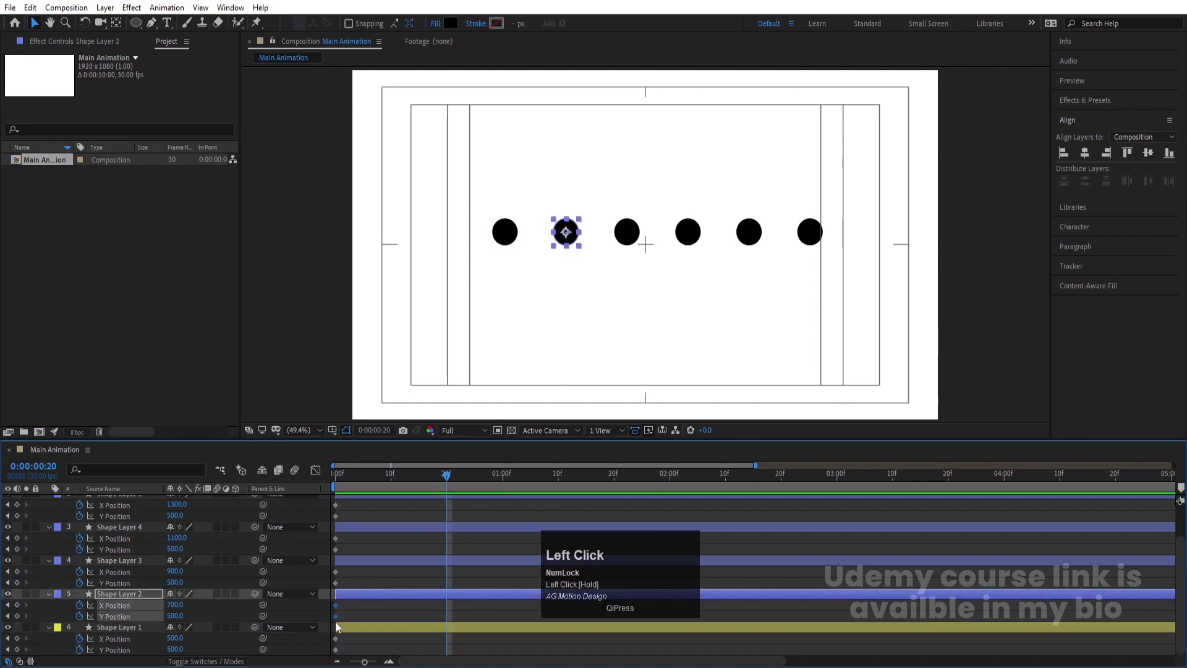
key("ctrl+c")
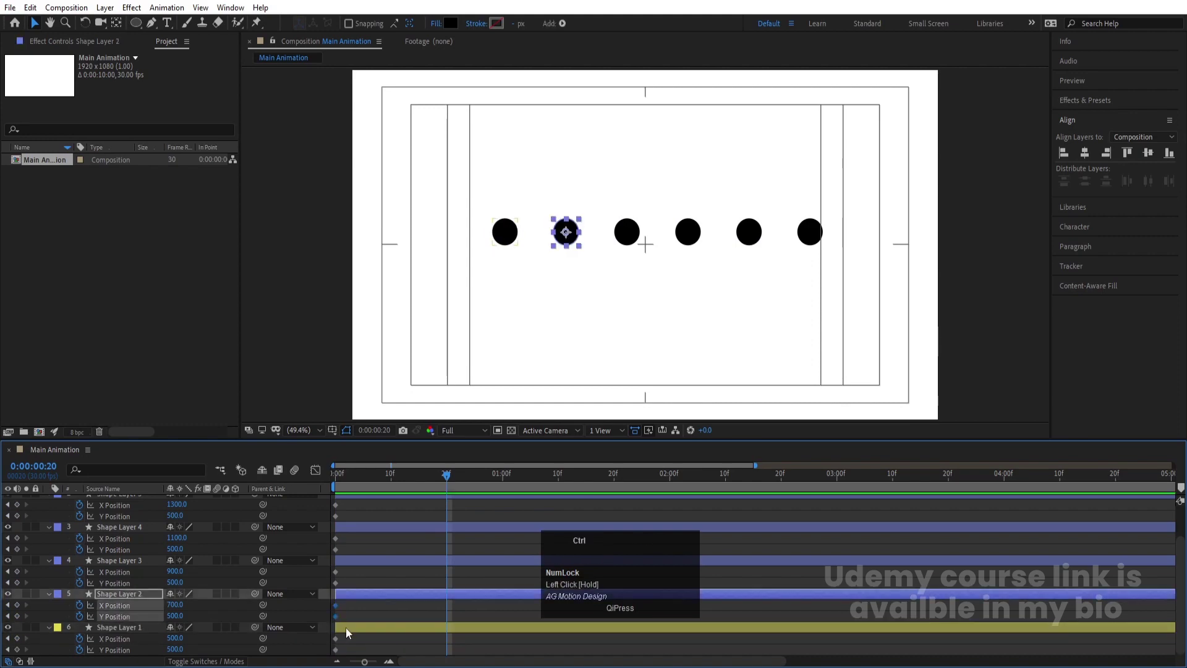
left_click(123, 637)
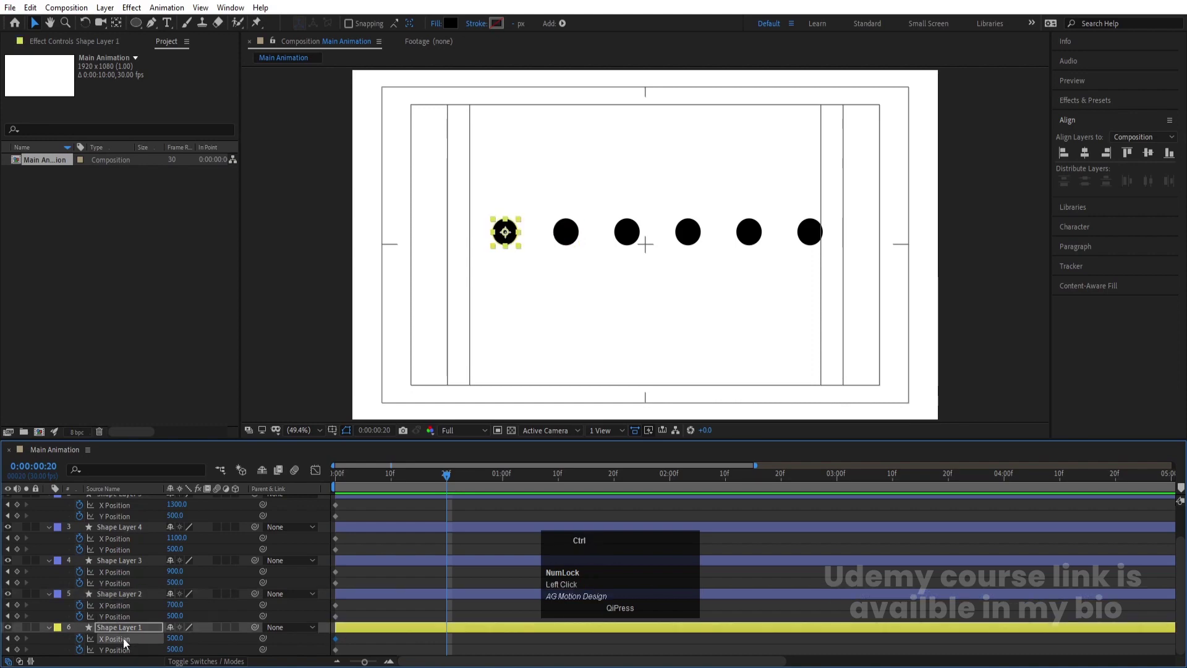
key("ctrl+v")
left_click(331, 476)
key("space")
key("space")
- At 0:00:00:10, set Shape Layer 1's Y Position to 350 to create the peak of its hop
left_click(391, 474)
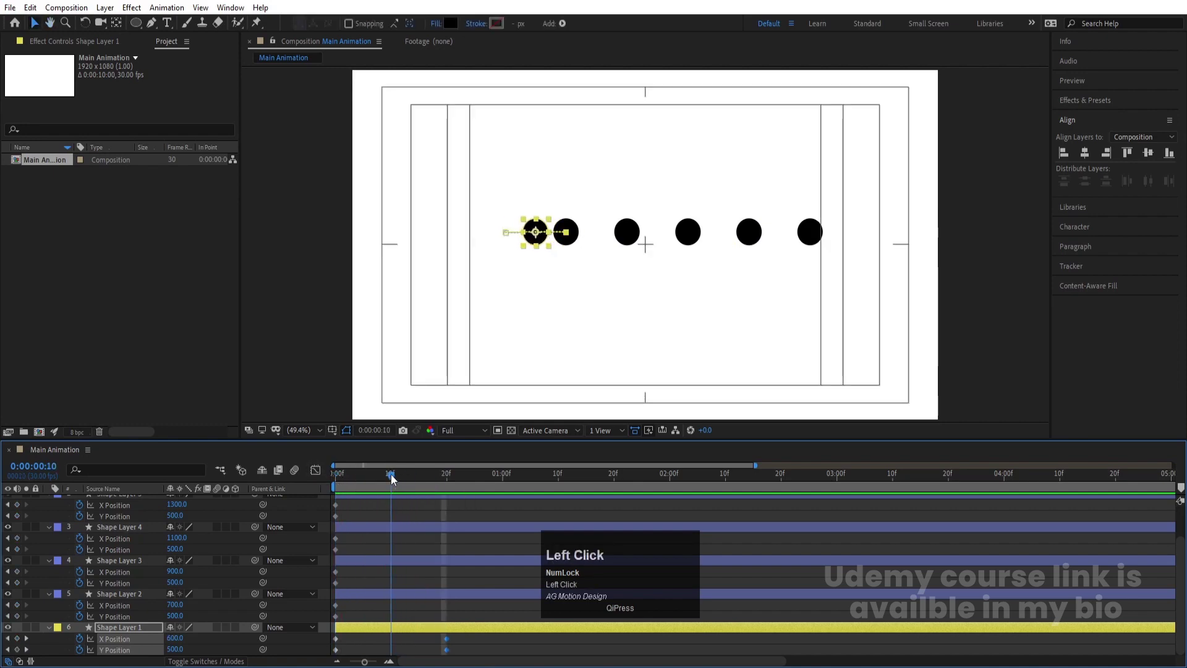
left_click(395, 623)
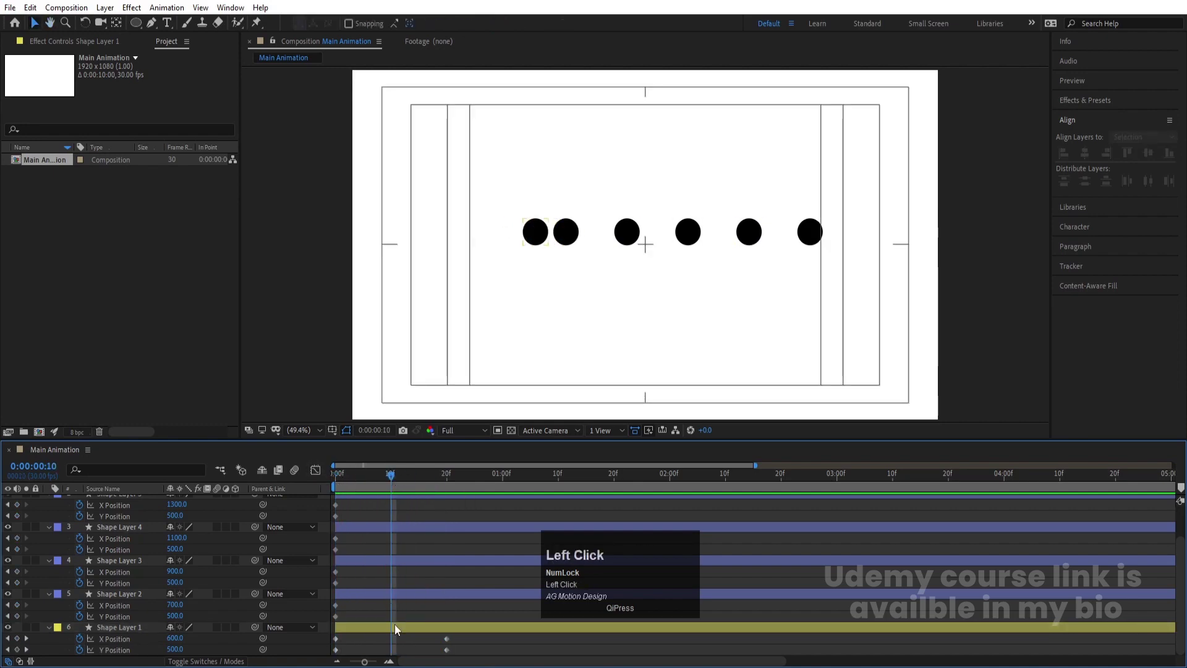
left_click(396, 628)
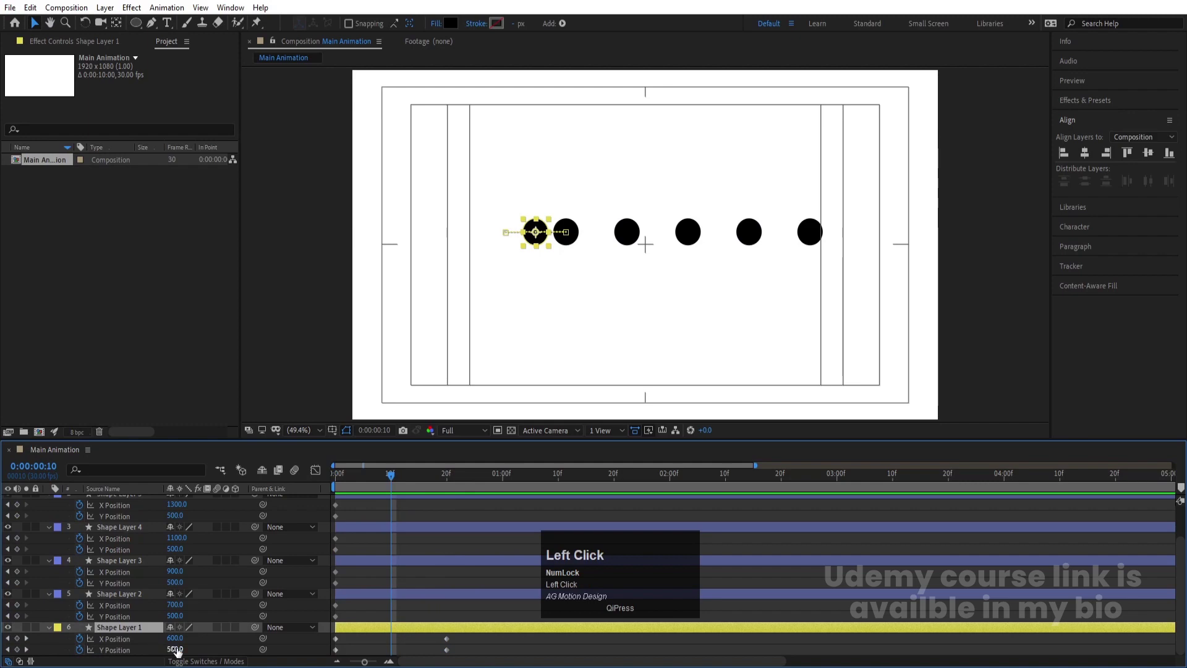
left_click_drag(175, 649, 98, 650)
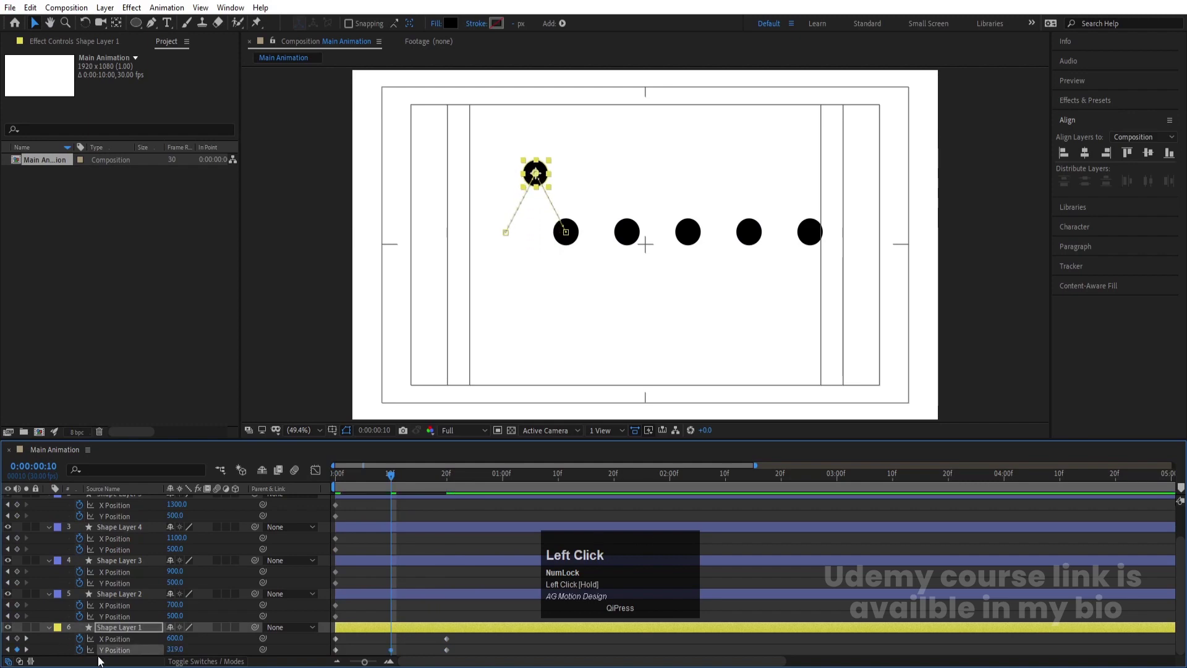
left_click(175, 649)
type("200")
key("Return")
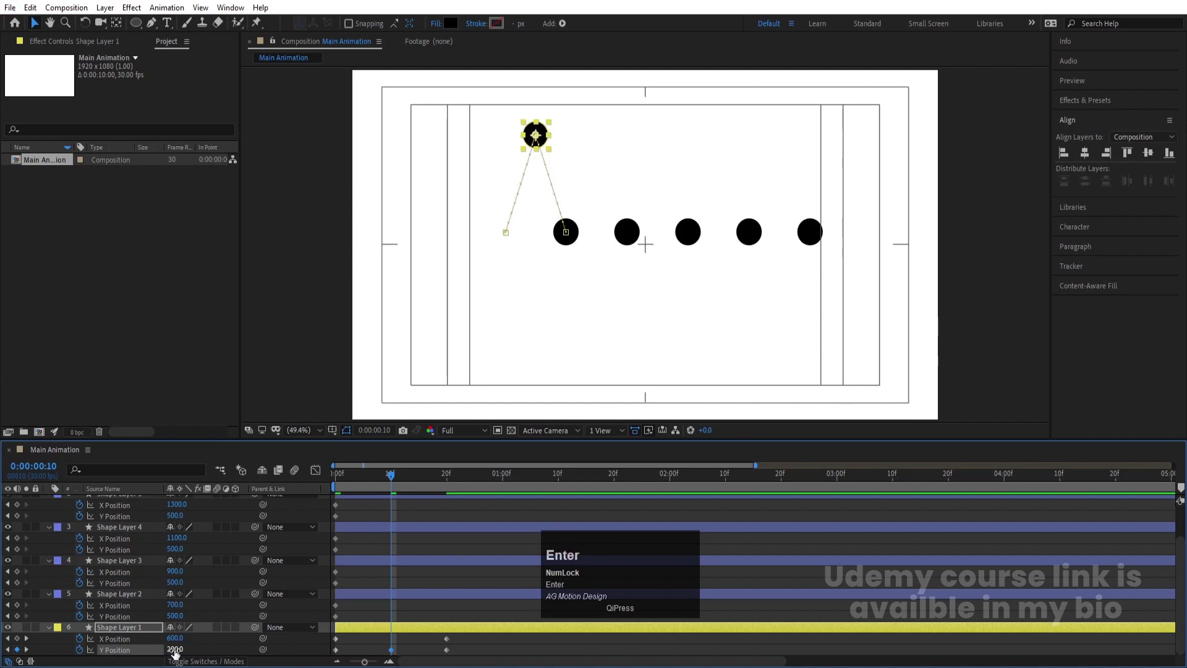
left_click(175, 650)
type("300")
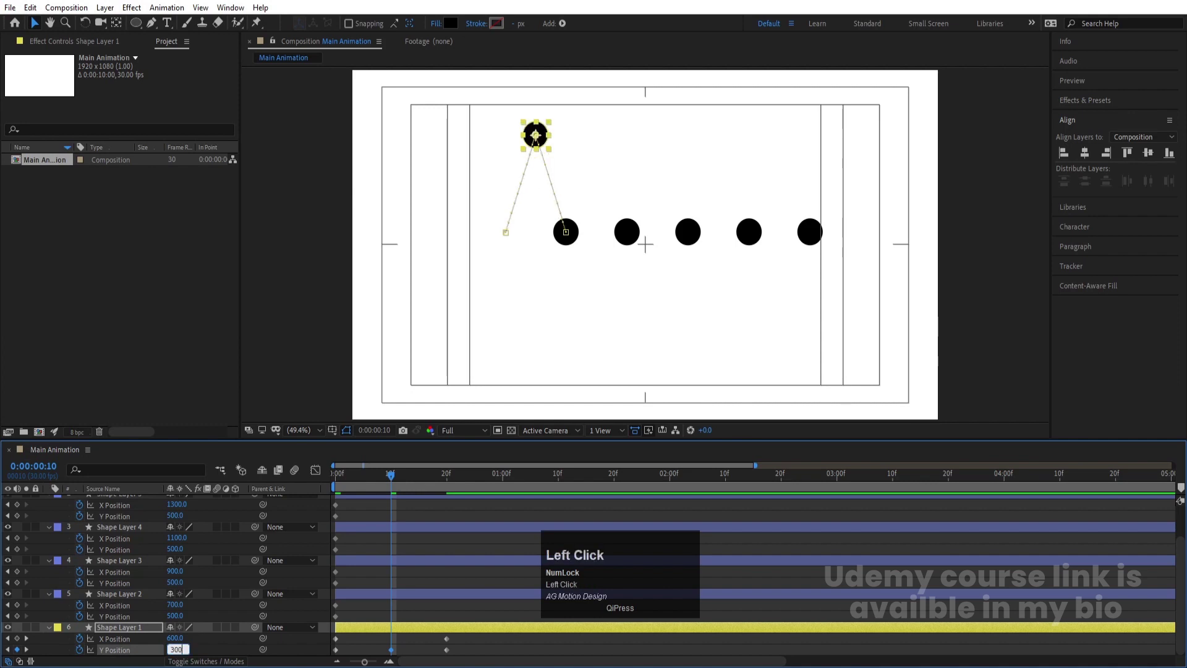
key("Return")
left_click(175, 649)
type("350")
key("Return")
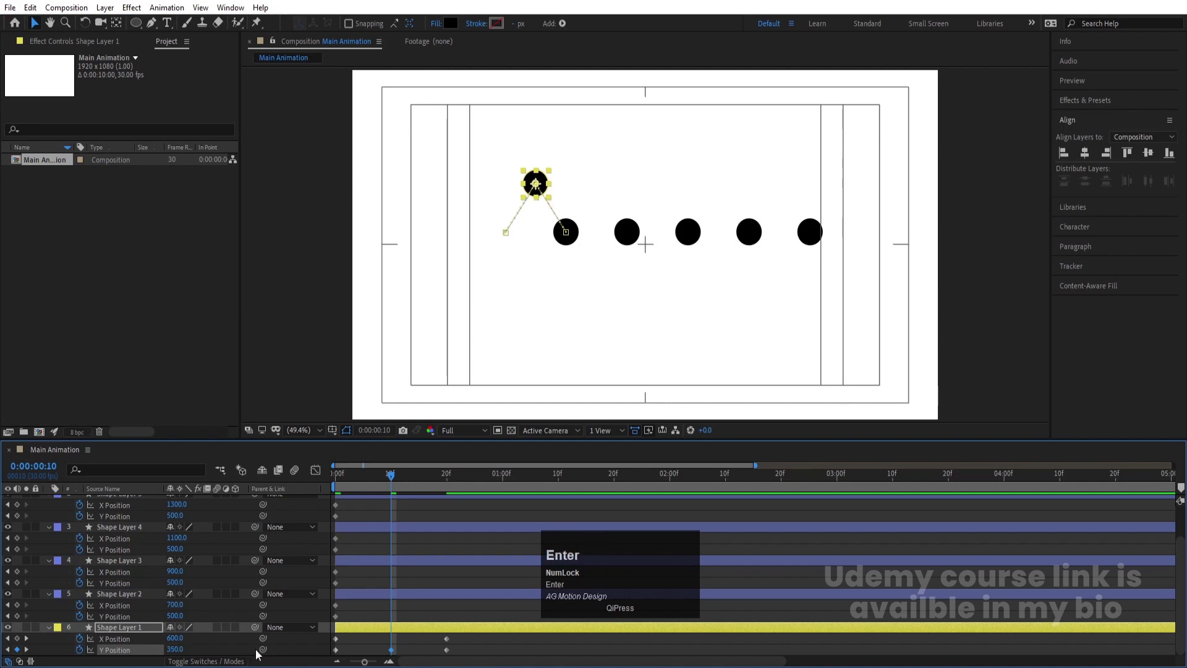
- Preview the first circle's hop from the start of the composition
left_click(337, 475)
key("space")
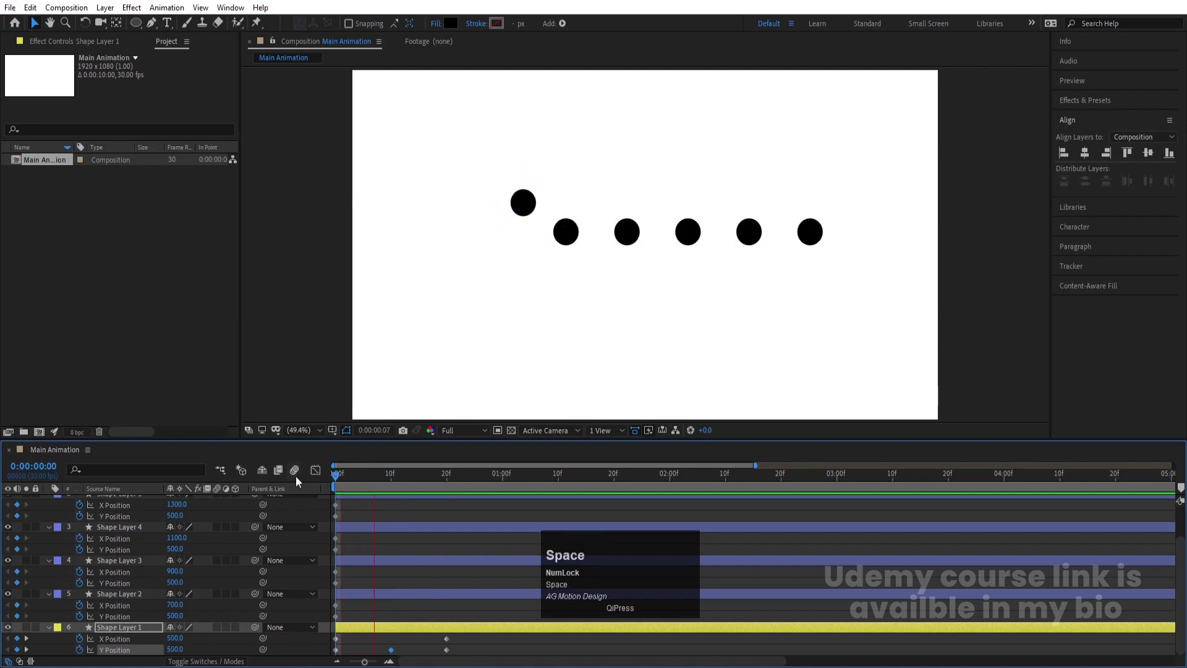
key("space")
- Apply Easy Ease to Shape Layer 1's Y Position keyframes and select all three of them in the speed graph
left_click(336, 475)
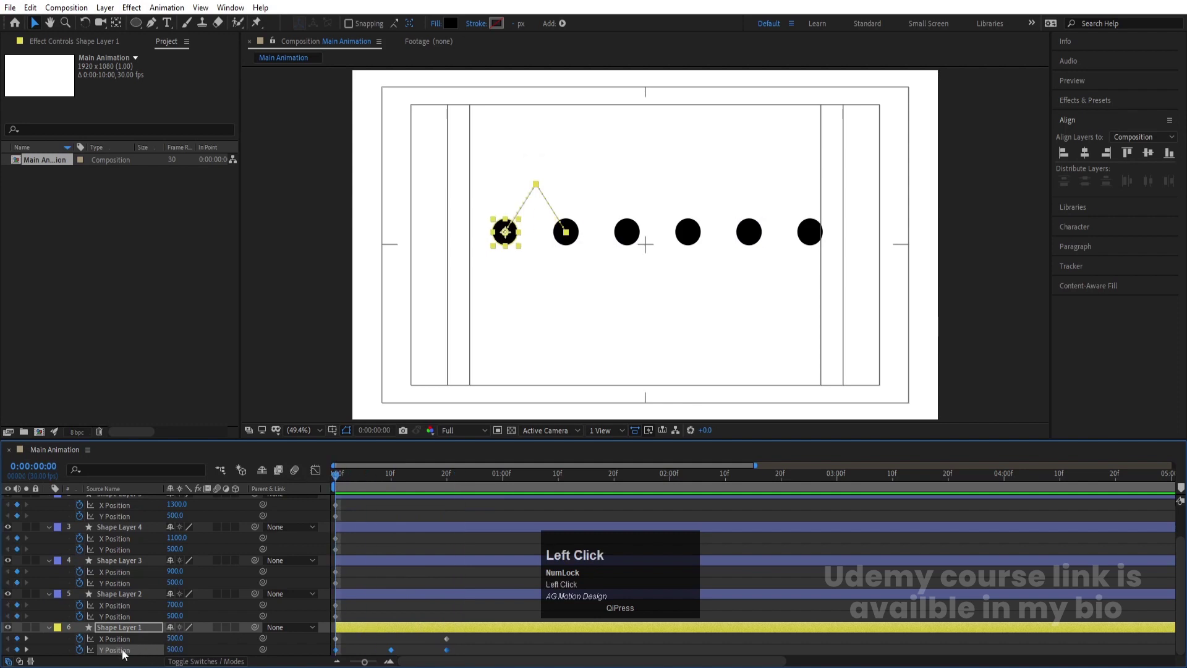
key("F9")
left_click(315, 472)
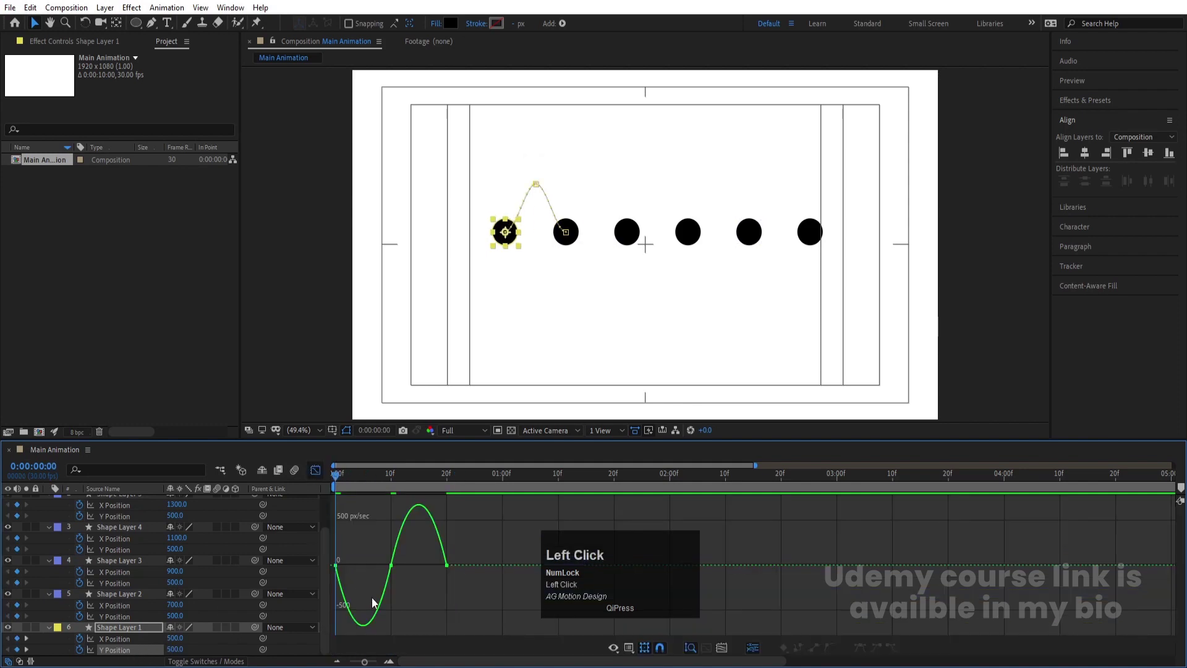
key("equal")
left_click(700, 568)
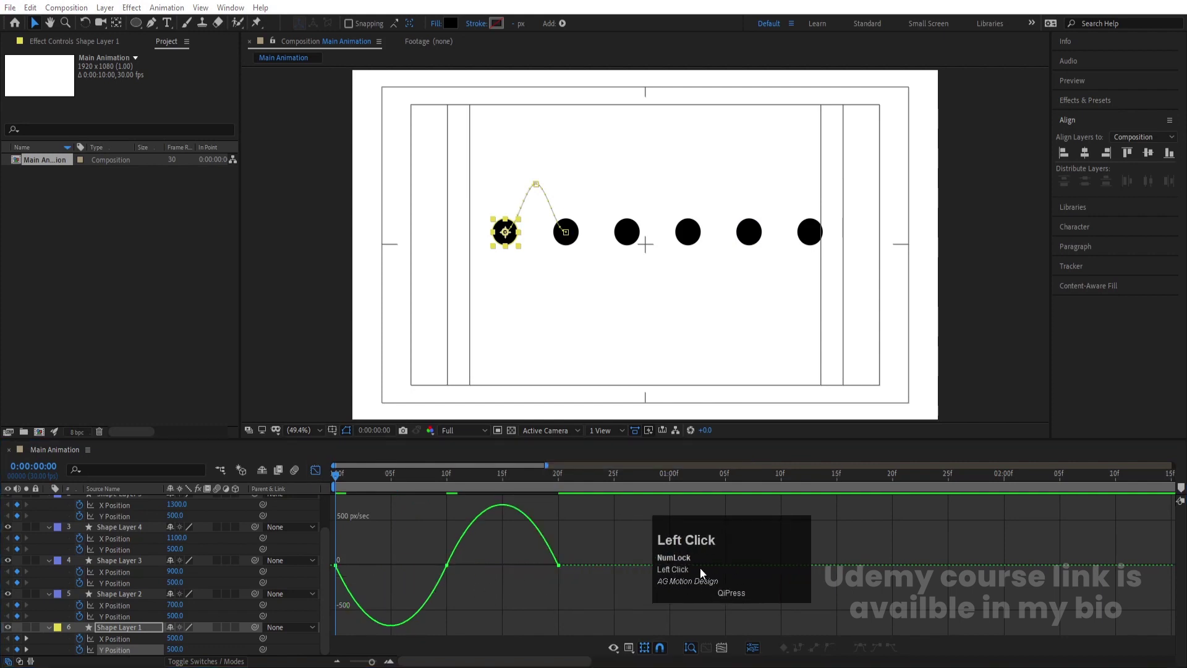
left_click_drag(591, 525, 334, 600)
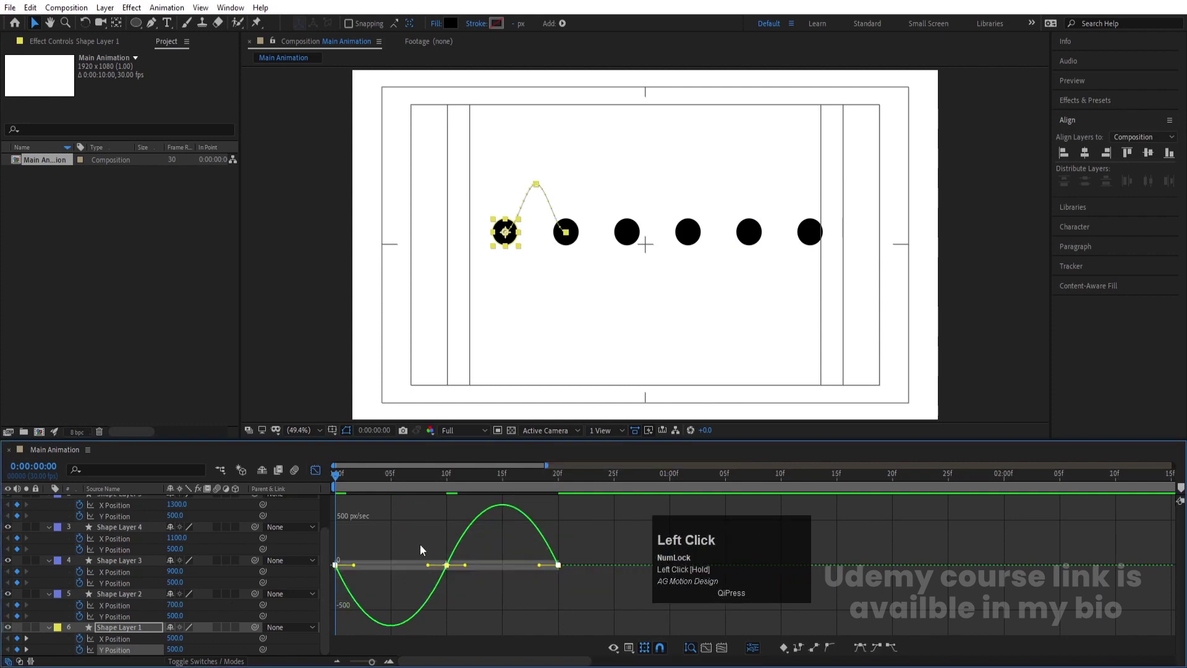
- Lengthen the influence handles of the middle Y Position keyframe, shorten those of the first and last, and preview the rounded hop
left_click(447, 565)
left_click_drag(430, 568, 391, 563)
left_click_drag(472, 537, 550, 562)
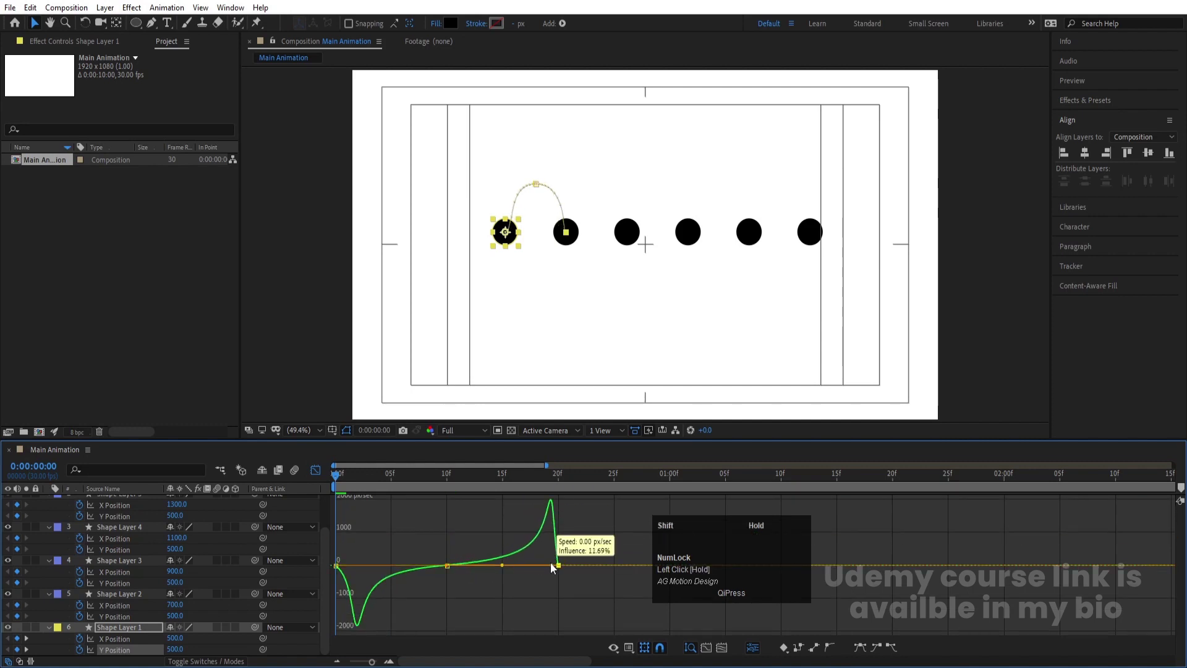
left_click(336, 567)
left_click_drag(353, 567, 343, 566)
left_click(313, 487)
key("space")
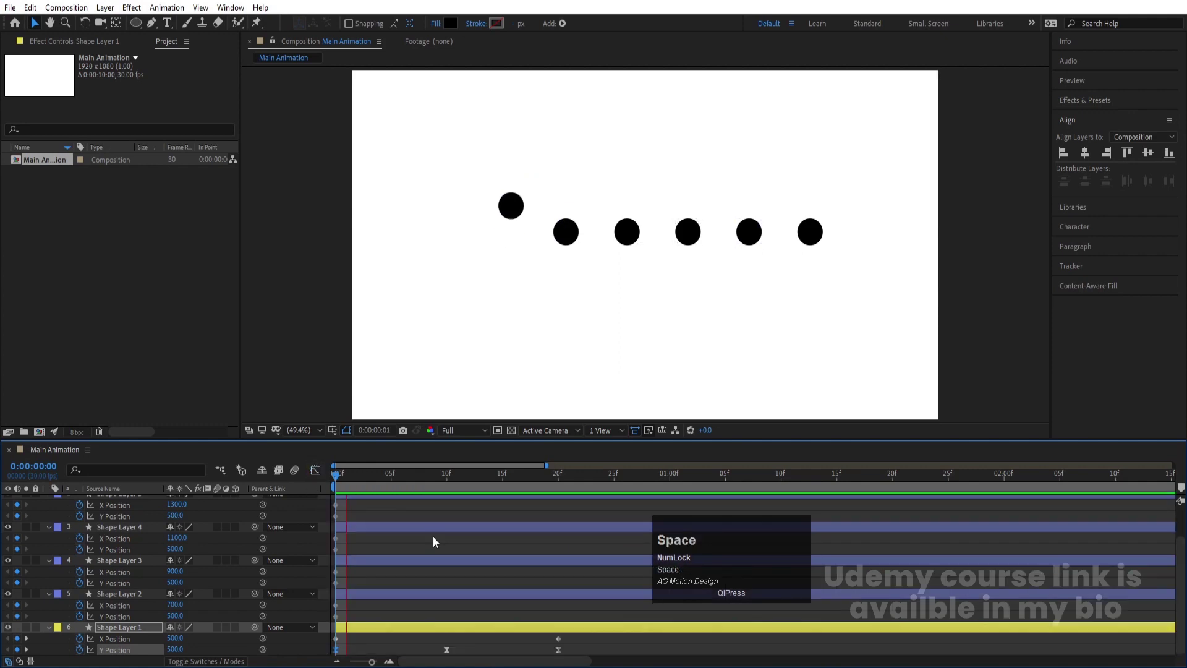
- Move Shape Layer 2's X and Y Position keyframes to 0:00:00:20, in line with Shape Layer 1's last keyframes
key("minus")
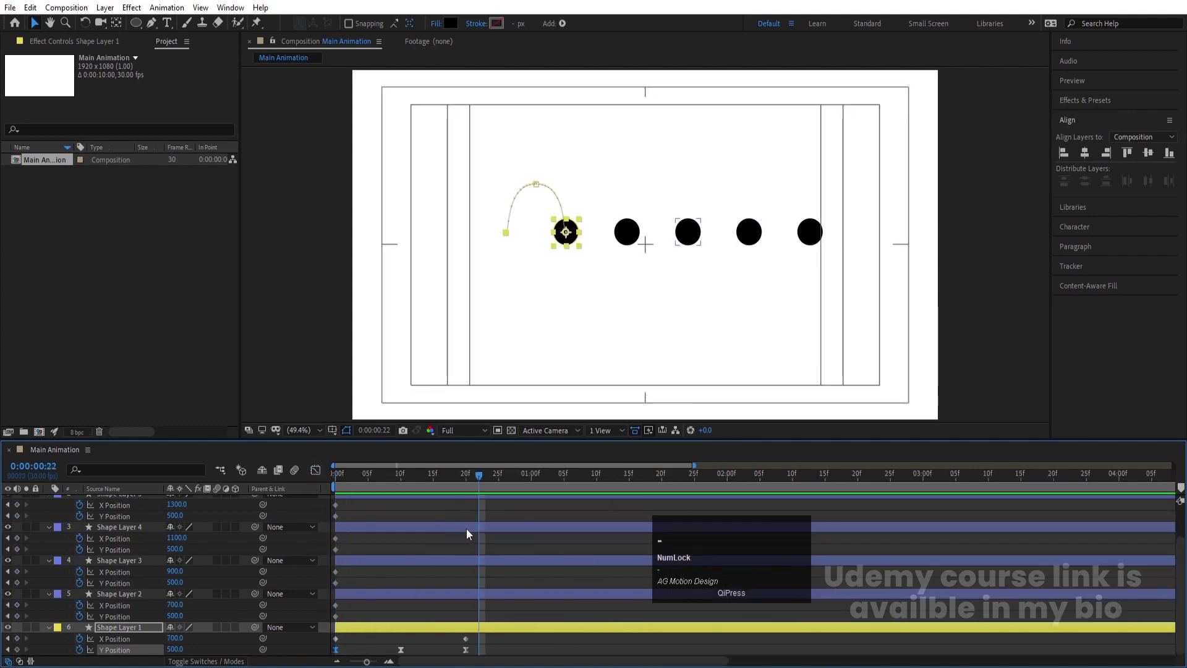
key("j")
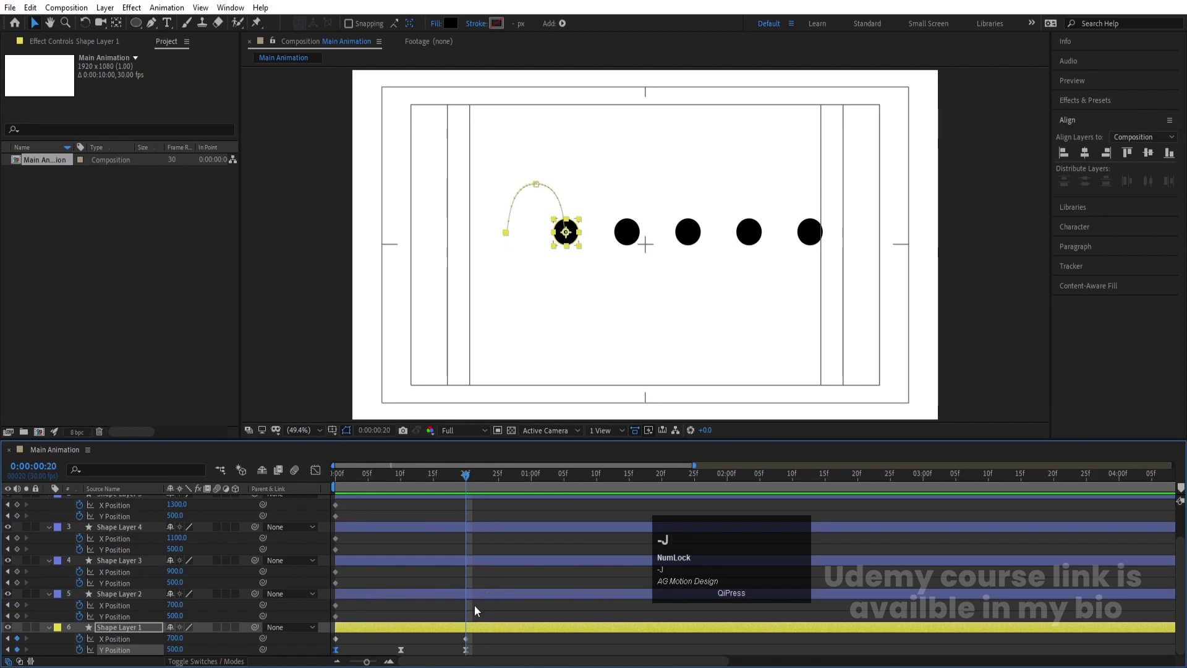
left_click(459, 596)
left_click_drag(365, 611, 479, 614)
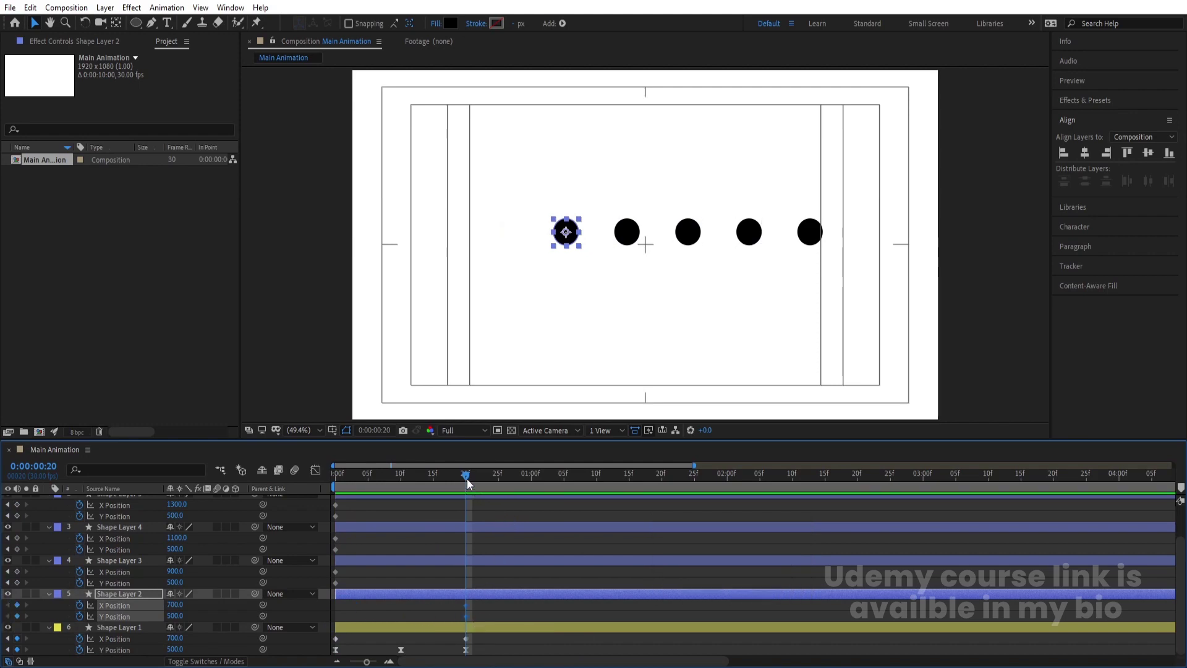
- Copy Shape Layer 3's X and Y Position keyframes onto Shape Layer 2 at 0:00:01:10
left_click_drag(468, 480, 595, 481)
left_click_drag(495, 613, 557, 599)
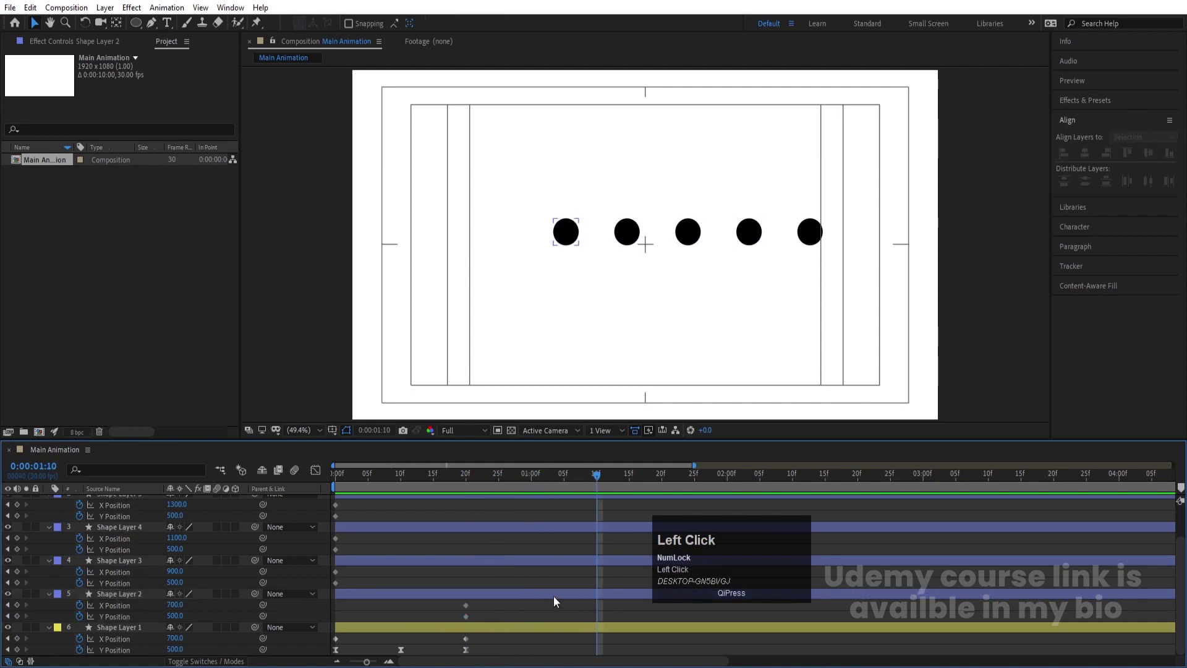
left_click(369, 560)
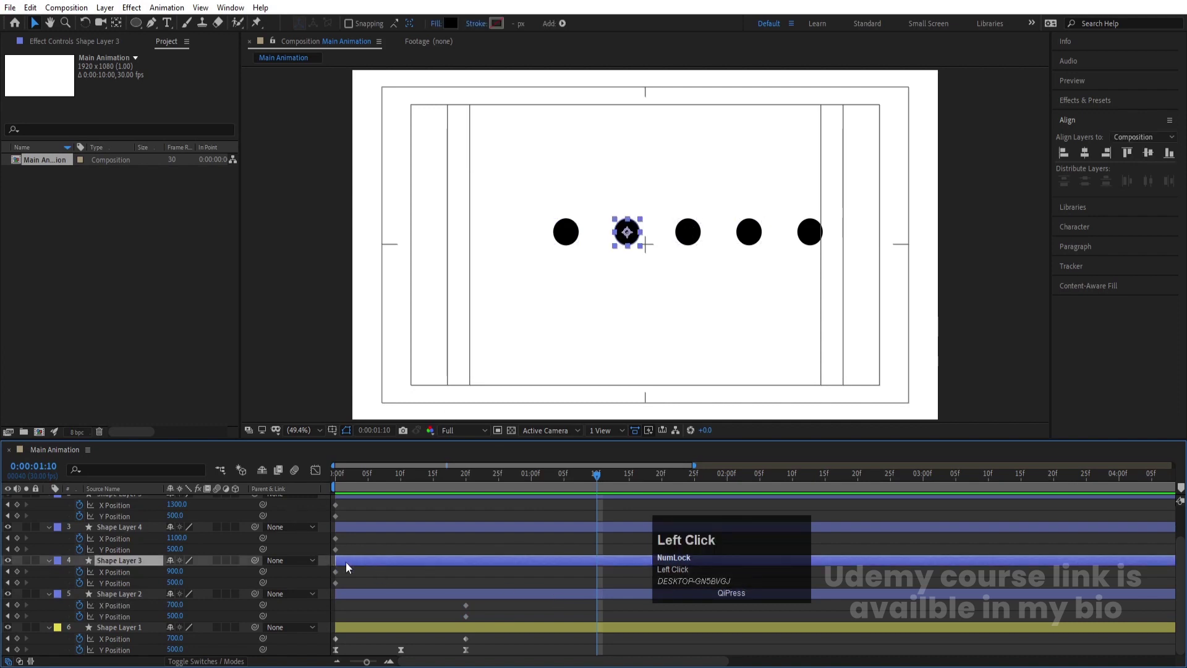
left_click_drag(340, 572, 325, 583)
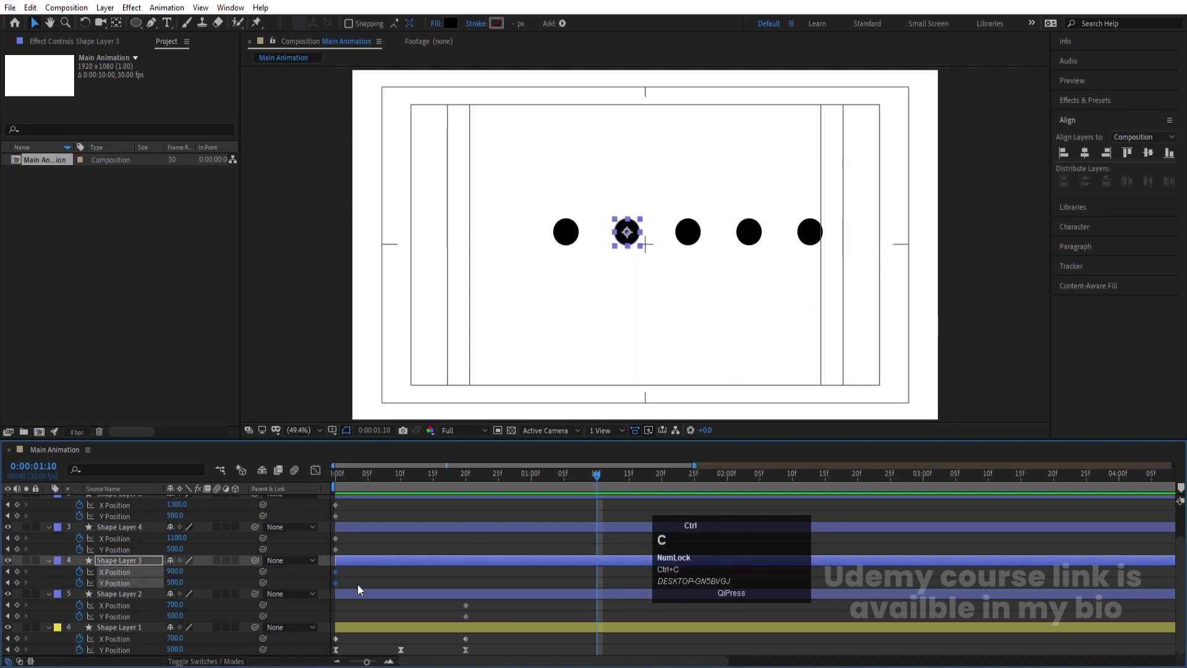
left_click(502, 595)
key("ctrl+v")
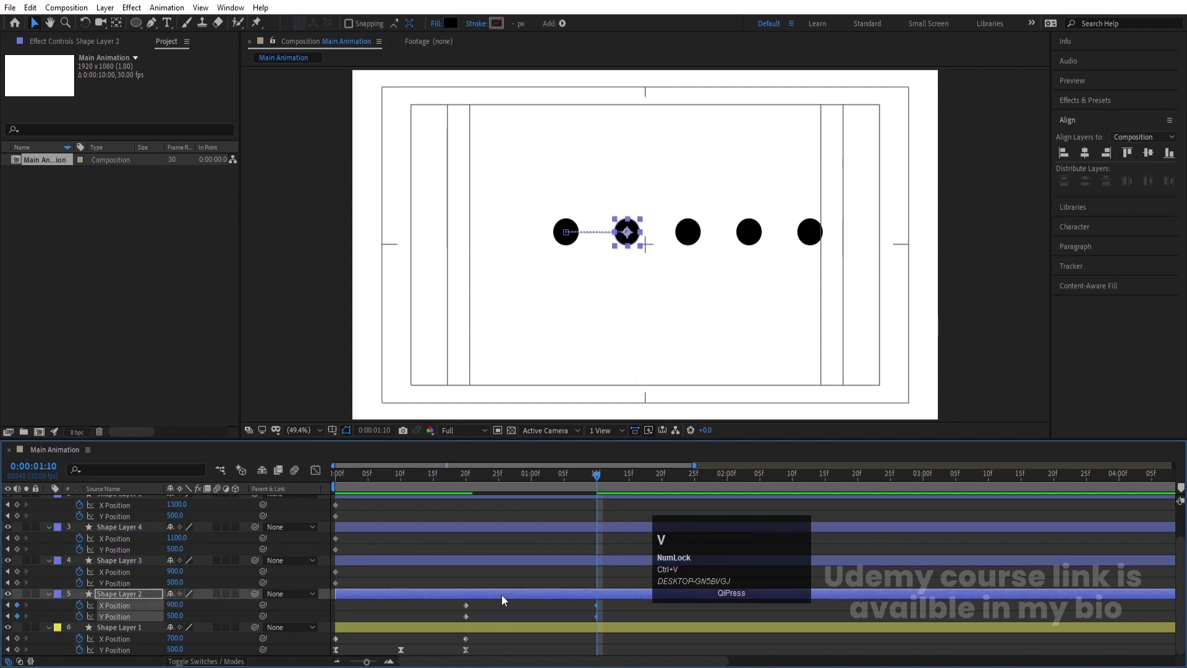
- Return to the start of the composition and give Shape Layer 1's circle a bright pink fill
left_click_drag(557, 478, 384, 623)
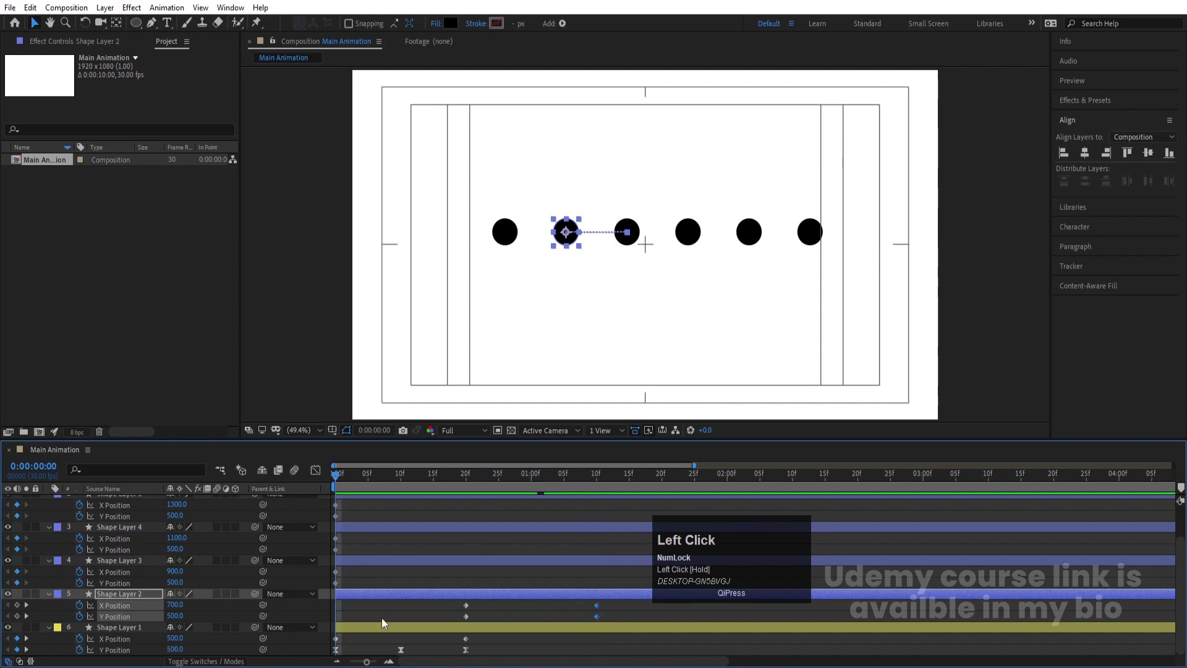
left_click(380, 624)
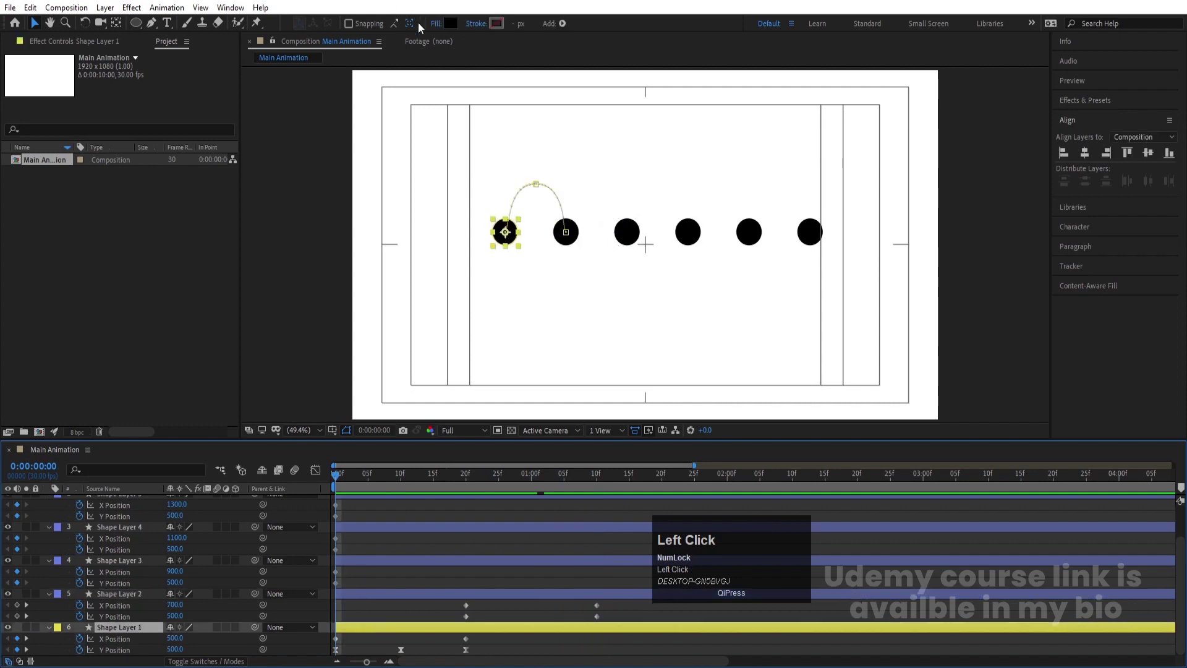
left_click(451, 22)
left_click_drag(496, 423, 496, 344)
left_click(481, 328)
left_click(596, 330)
- Change the fill of Shape Layer 2's circle to purple, B805CD
left_click(359, 593)
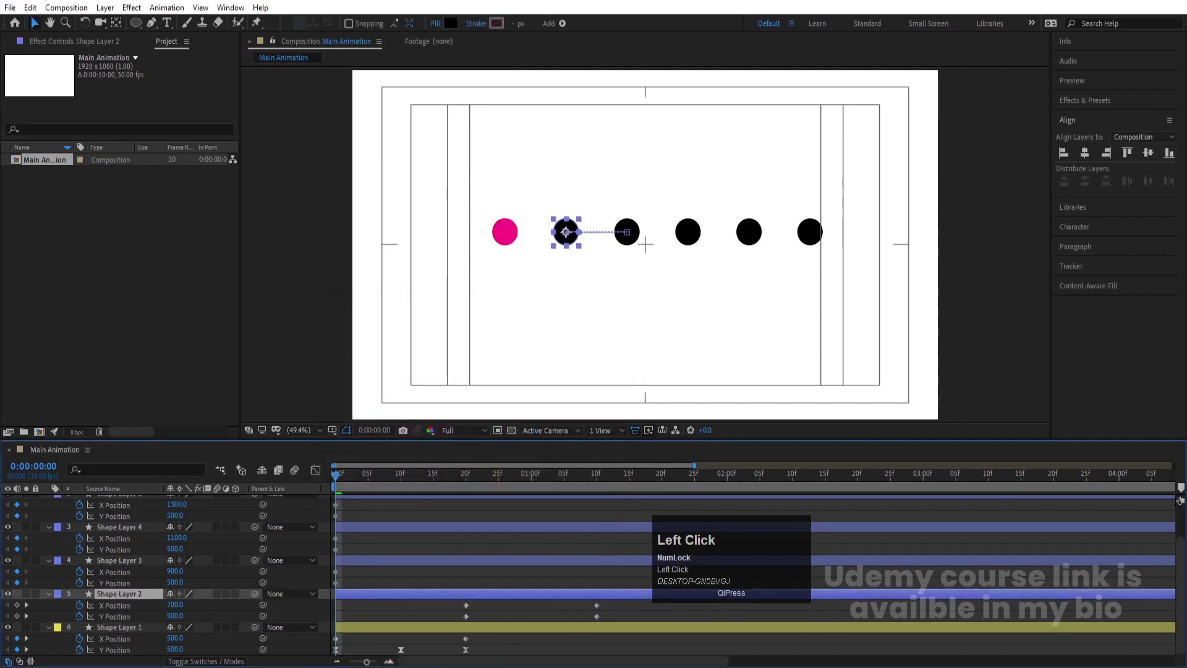
left_click(451, 23)
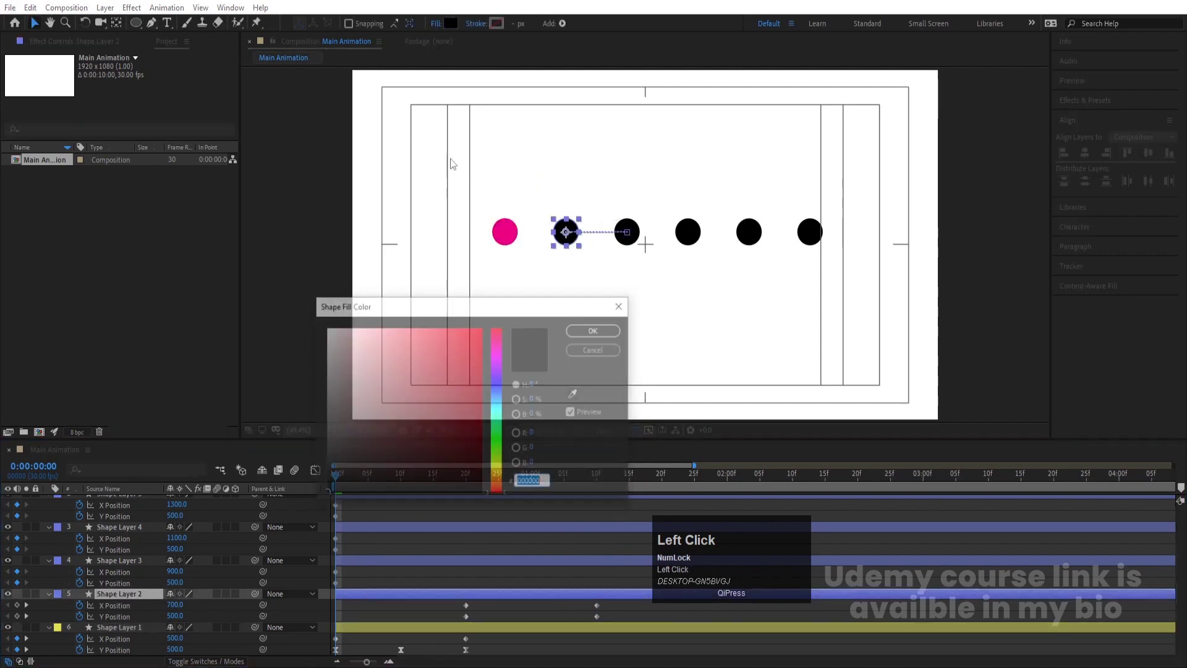
left_click(495, 359)
left_click(482, 361)
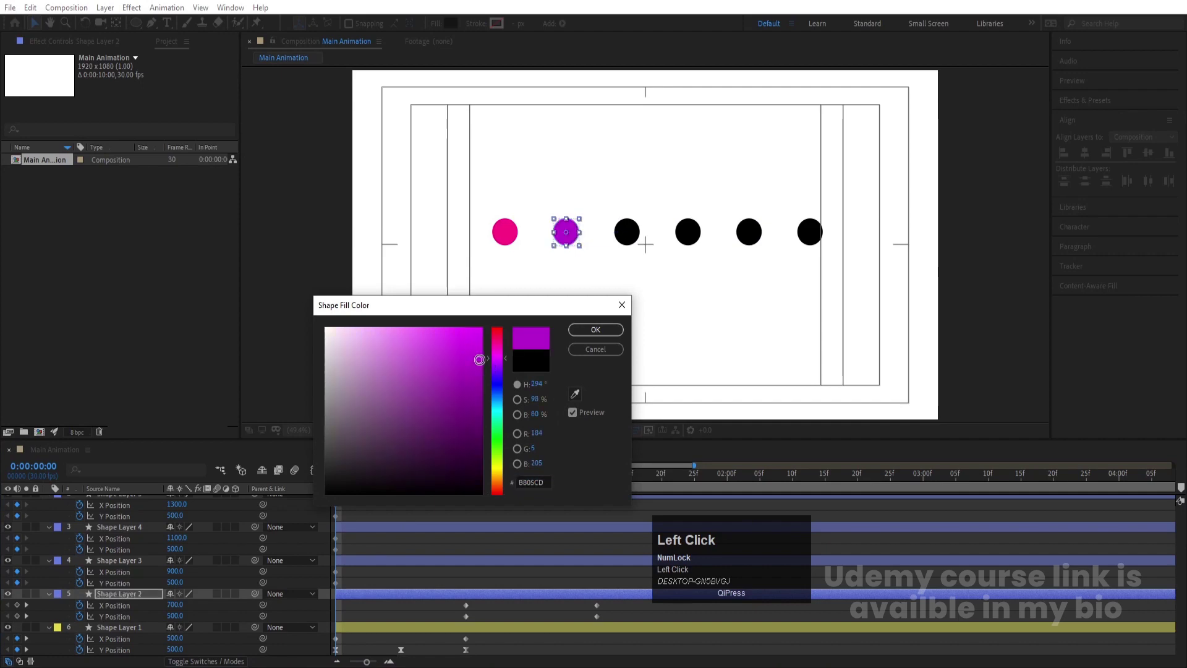
left_click(590, 332)
- Change the fill of Shape Layer 3's circle to bright blue
left_click(361, 563)
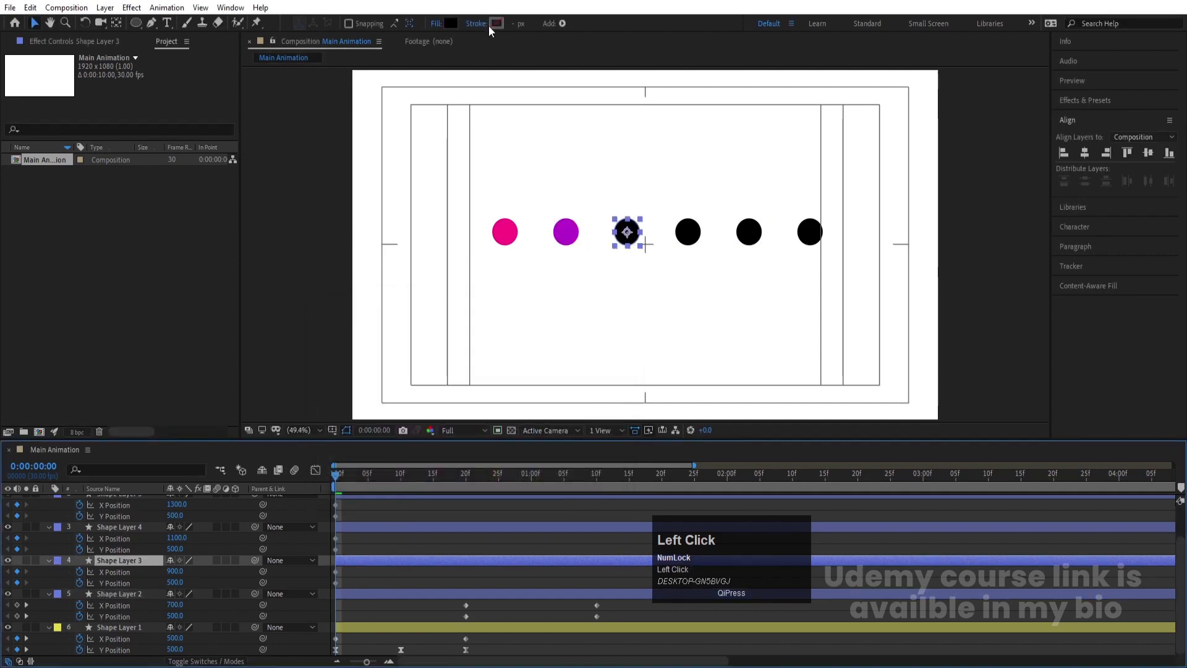
left_click(450, 24)
left_click_drag(497, 406, 497, 390)
left_click(476, 333)
left_click(596, 330)
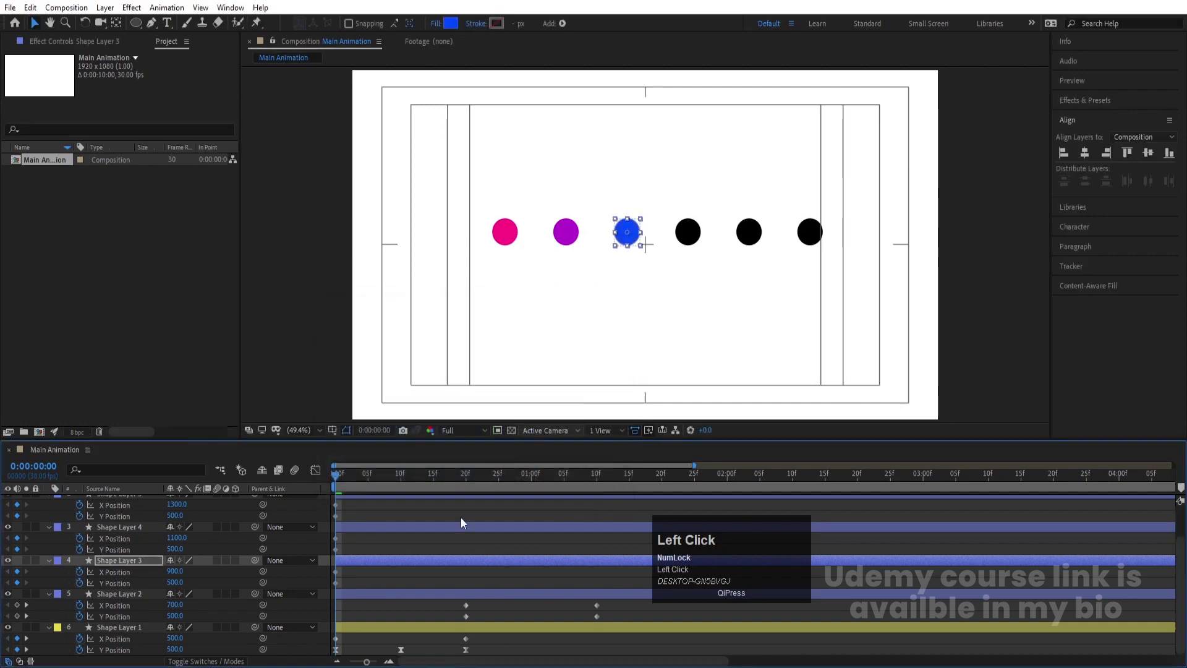
- Change the fill of Shape Layer 4's circle to cyan, 00F0FF
left_click(398, 525)
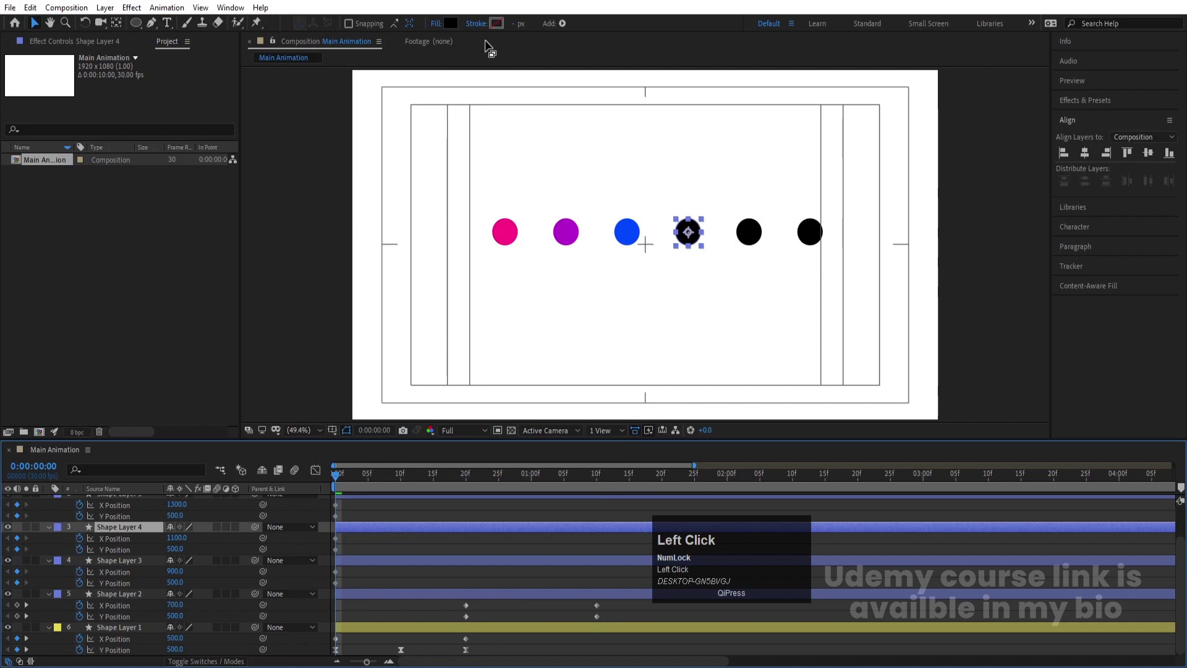
left_click(446, 23)
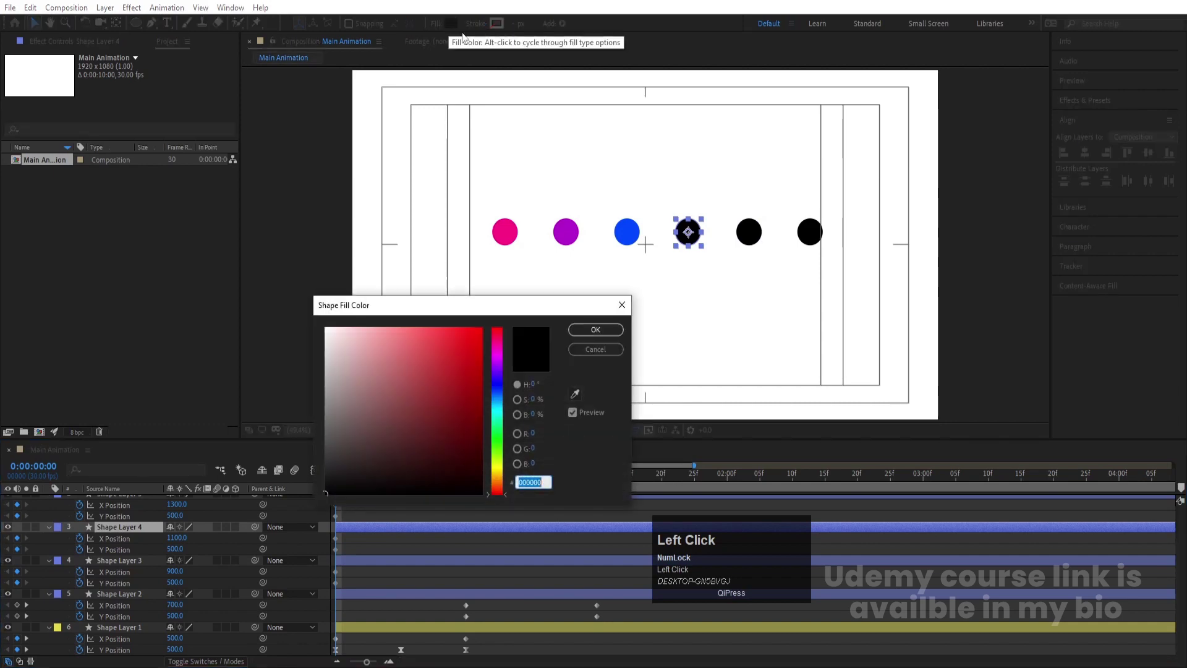
left_click(498, 432)
left_click_drag(479, 331, 565, 317)
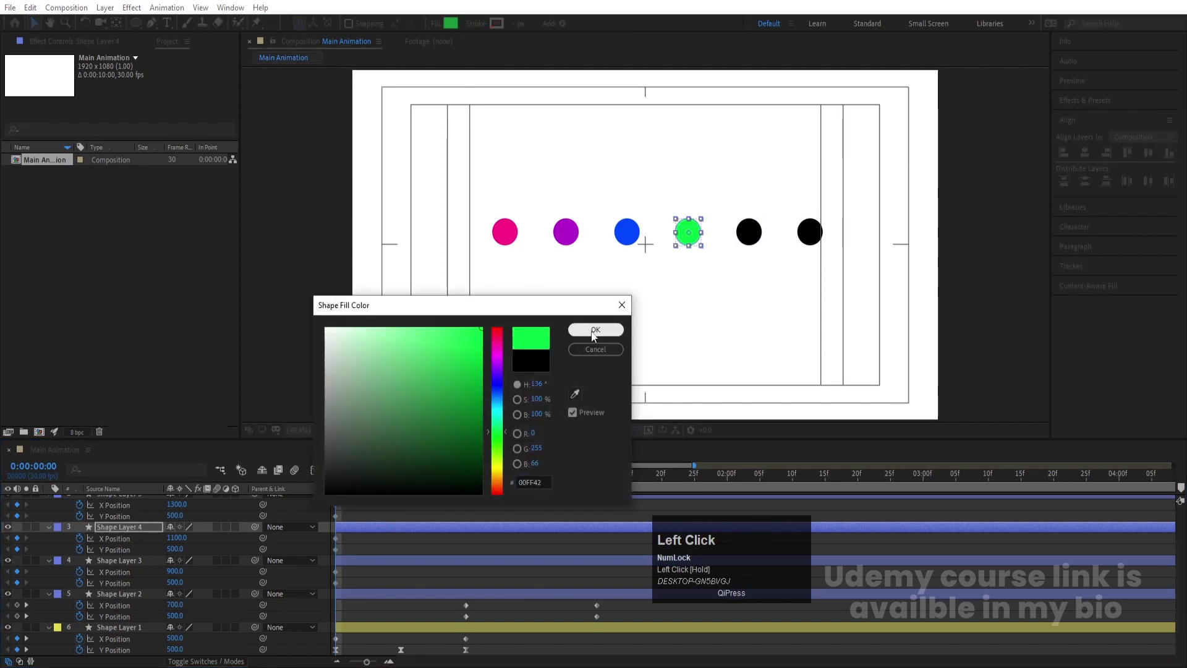
left_click_drag(501, 416, 494, 410)
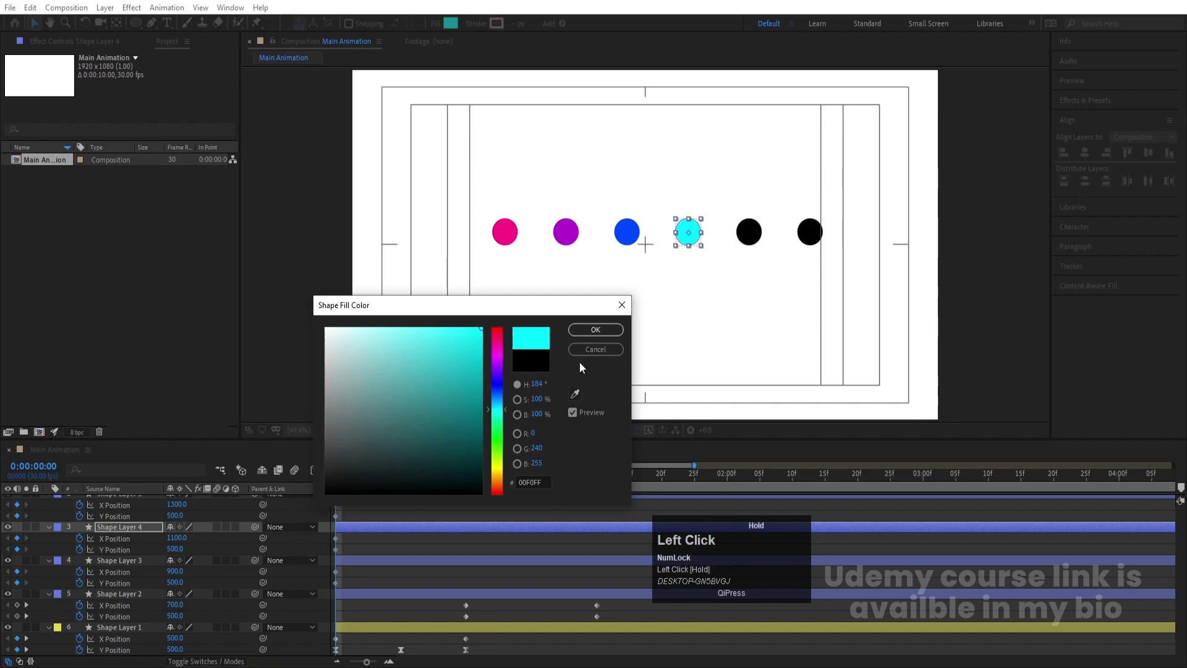
left_click(586, 332)
- Change the fill of Shape Layer 5's circle to green, 00FF30
scroll(369, 522, "up", 2)
left_click(366, 534)
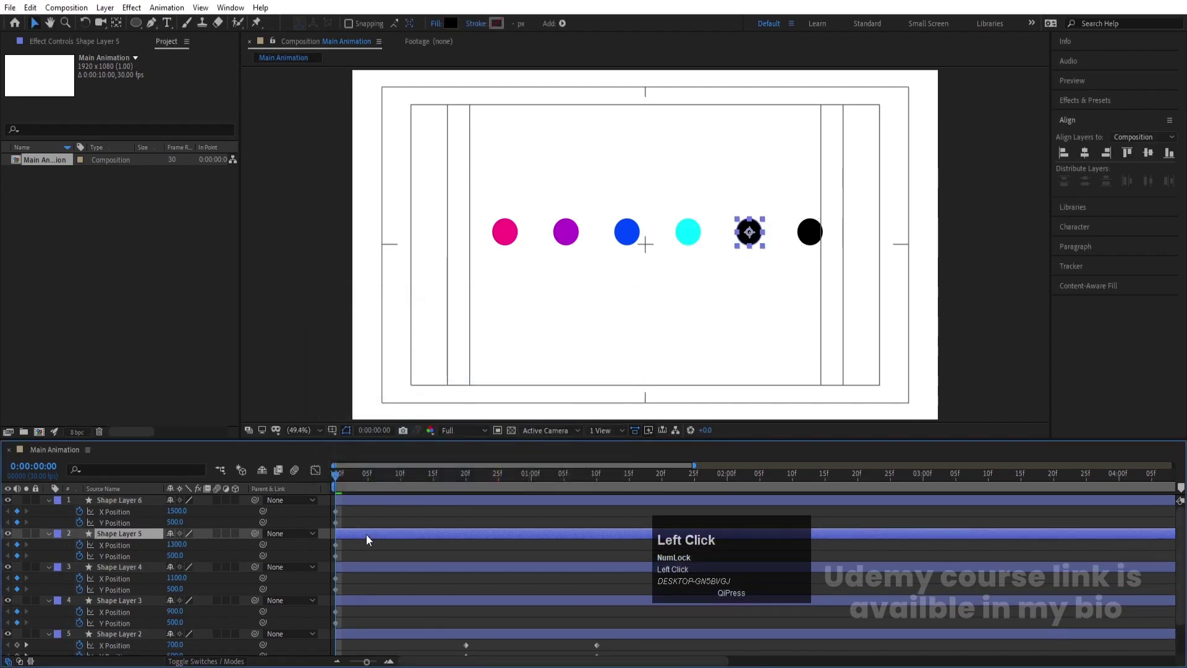
left_click(450, 23)
type("00FF30")
key("Tab")
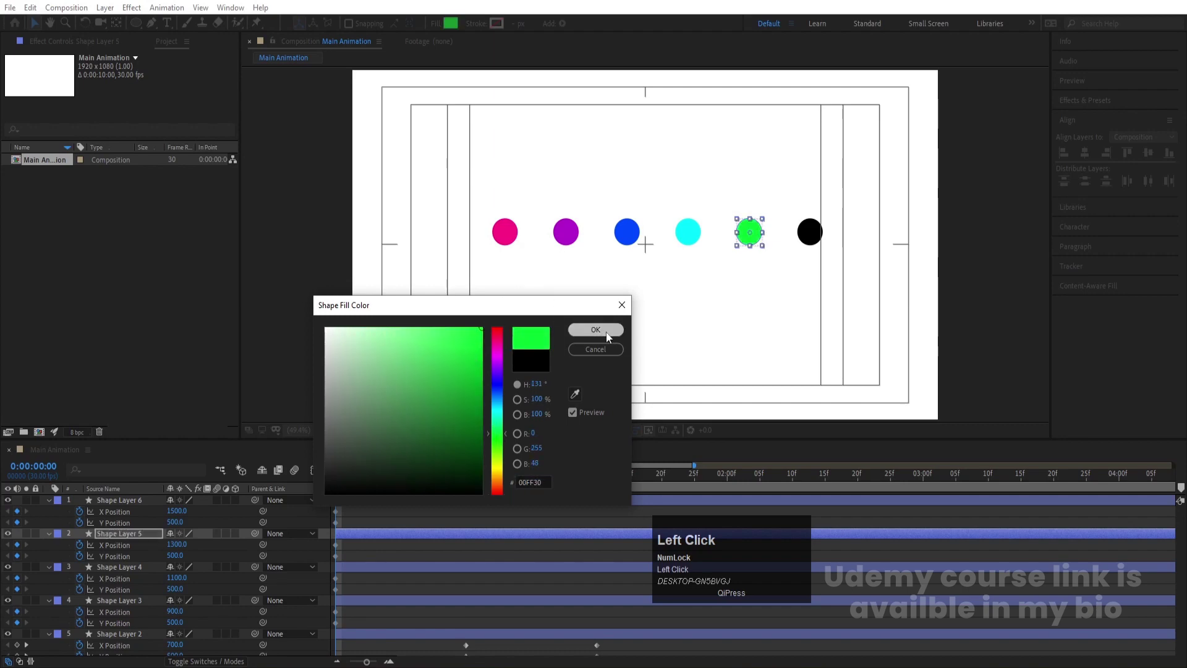
left_click(607, 337)
- Fill the last circle, Shape Layer 6, with the pink sampled from the first circle
left_click(804, 235)
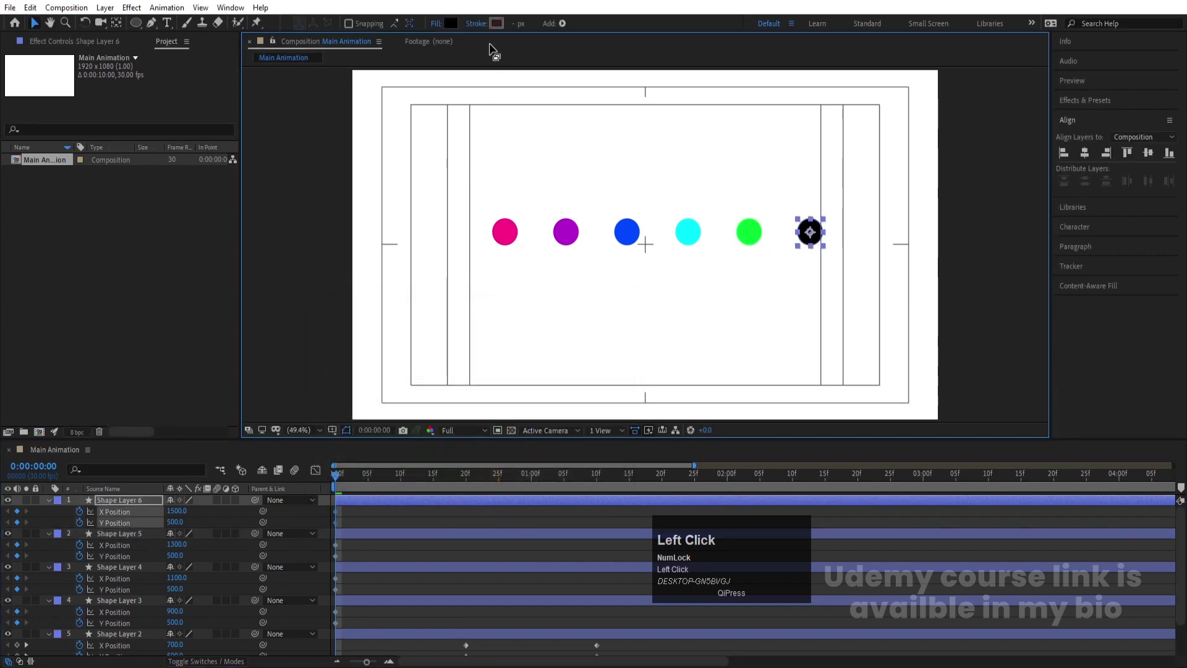
left_click(454, 24)
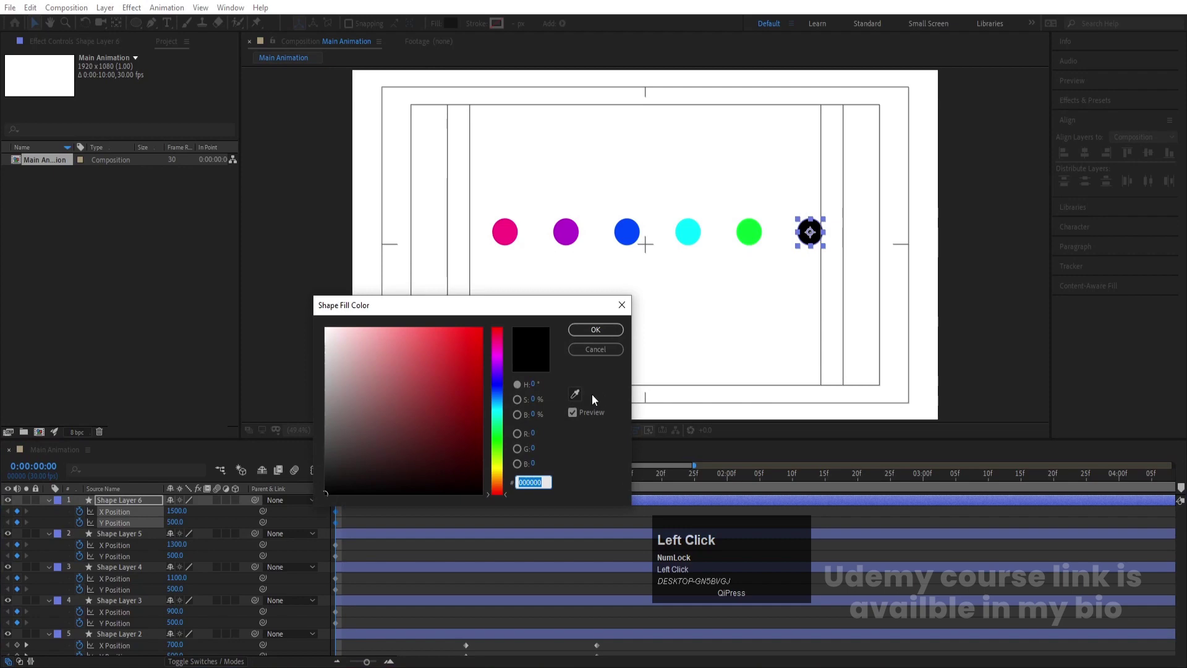
left_click(576, 394)
left_click(505, 232)
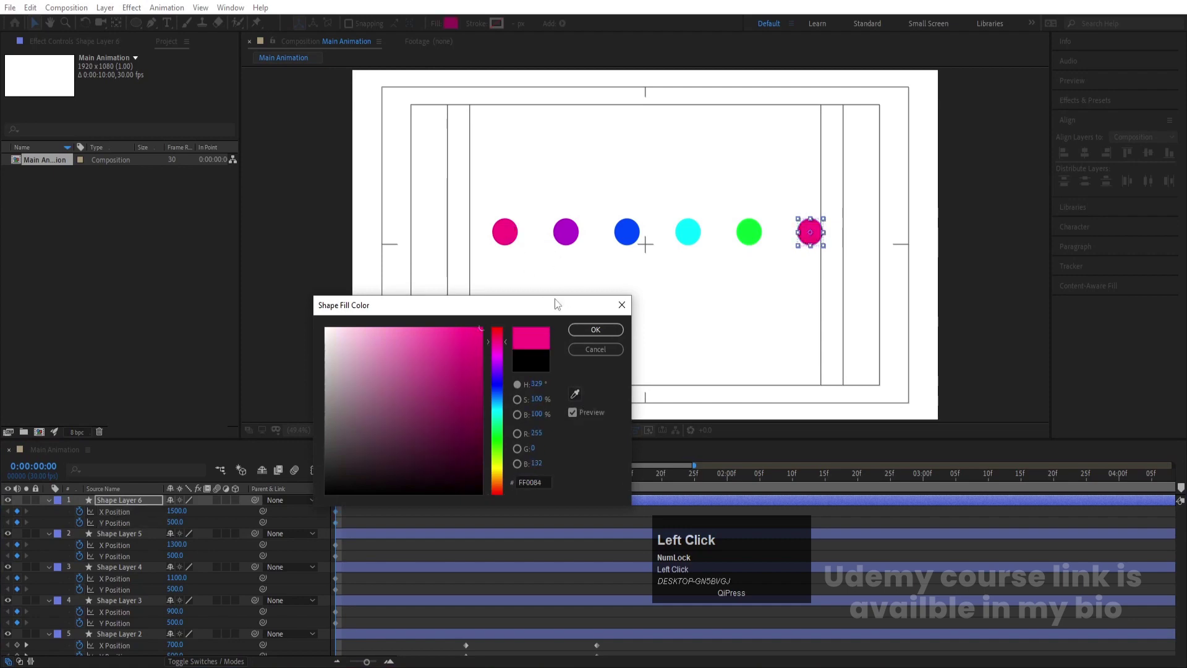
left_click(586, 334)
- Play and scrub the animation to examine how the first circle's hop hands over to Shape Layer 2 at 0:00:00:20
key("space")
key("space")
key("space")
key("space")
scroll(500, 560, "down", 1)
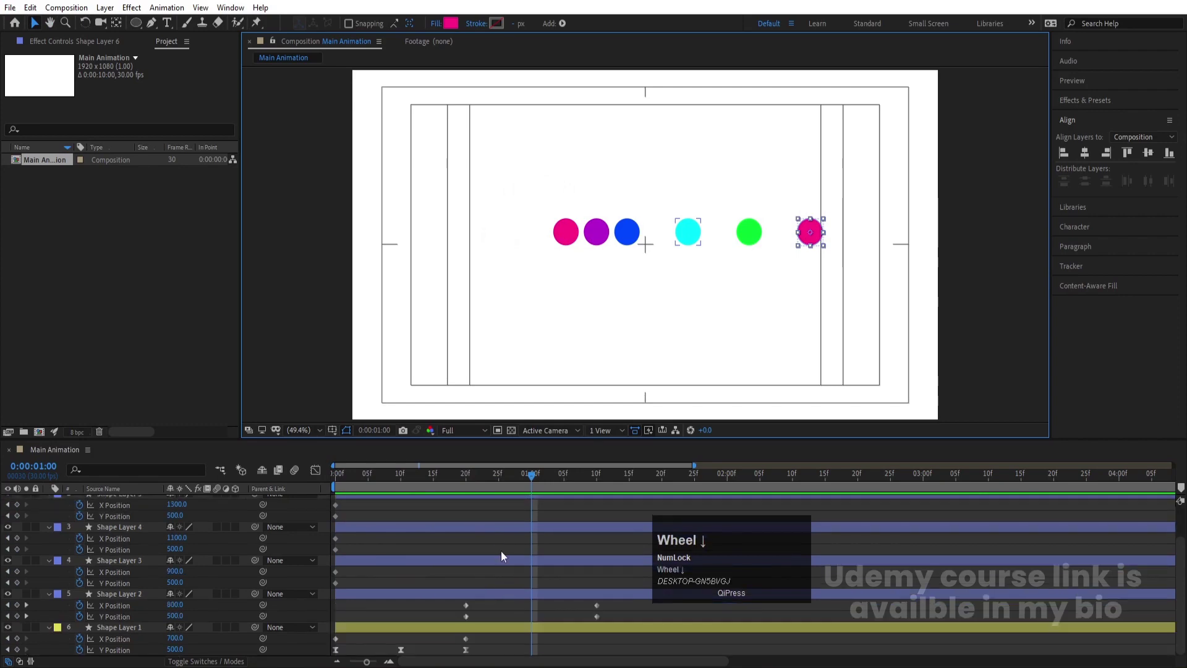
left_click_drag(483, 478, 373, 580)
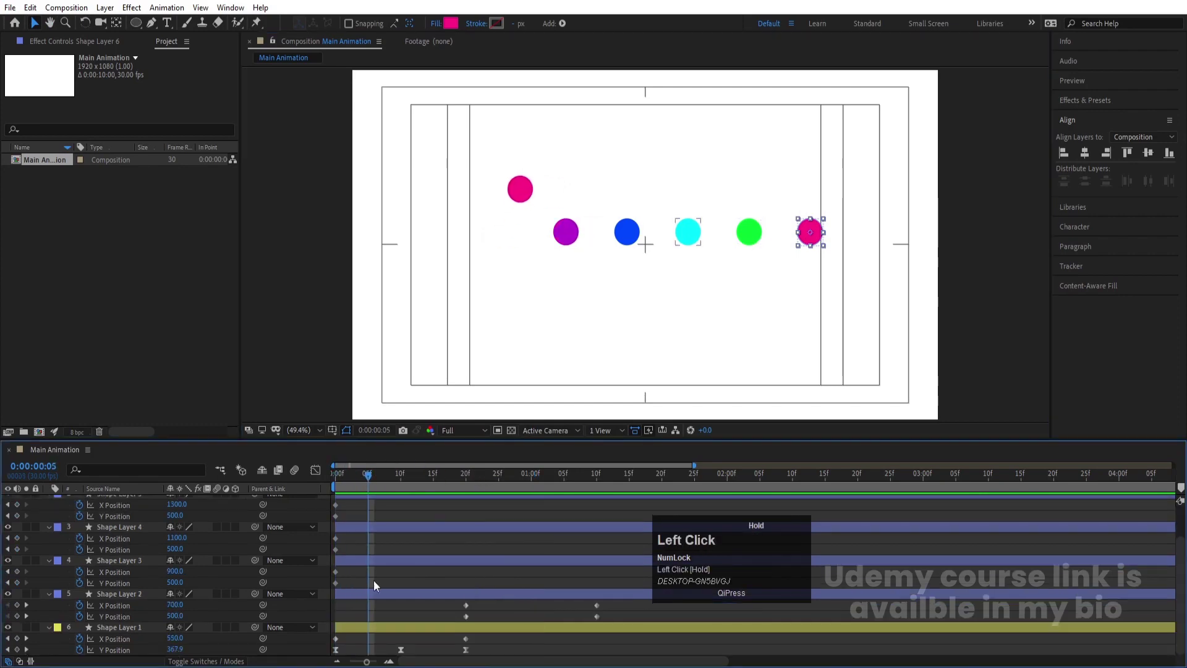
left_click(379, 628)
left_click_drag(380, 470, 470, 510)
left_click(486, 594)
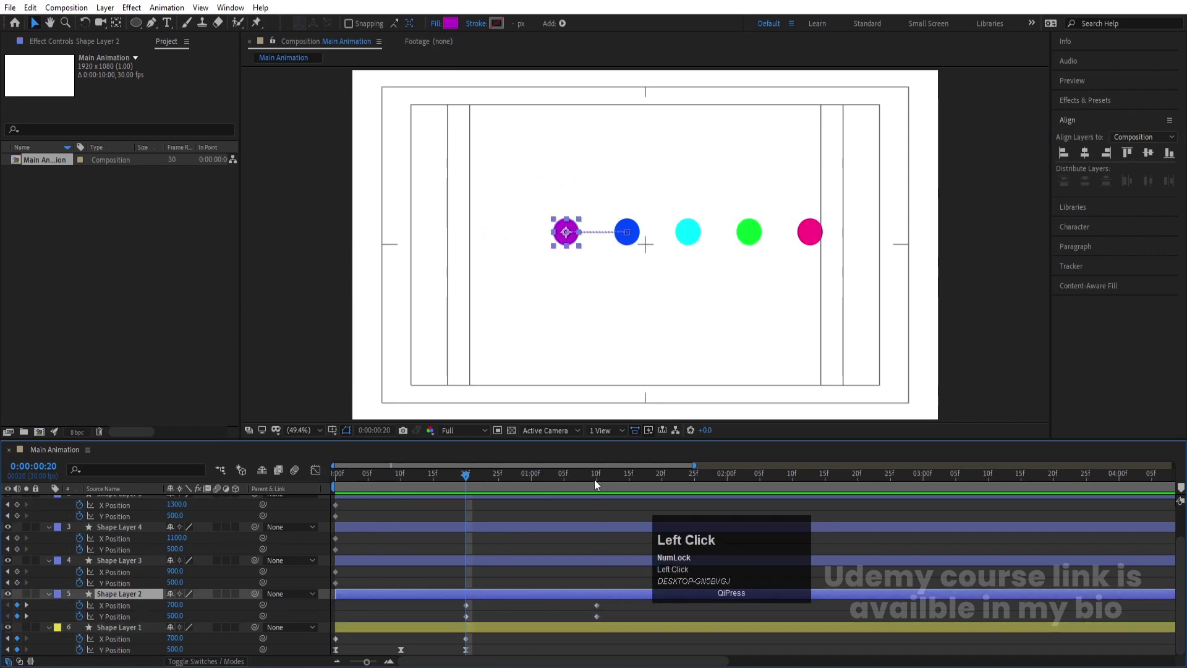
- Paste Shape Layer 3's X and Y Position keyframes onto Shape Layer 2 once more at 0:00:01:10
left_click_drag(594, 480, 598, 484)
left_click_drag(346, 585, 332, 569)
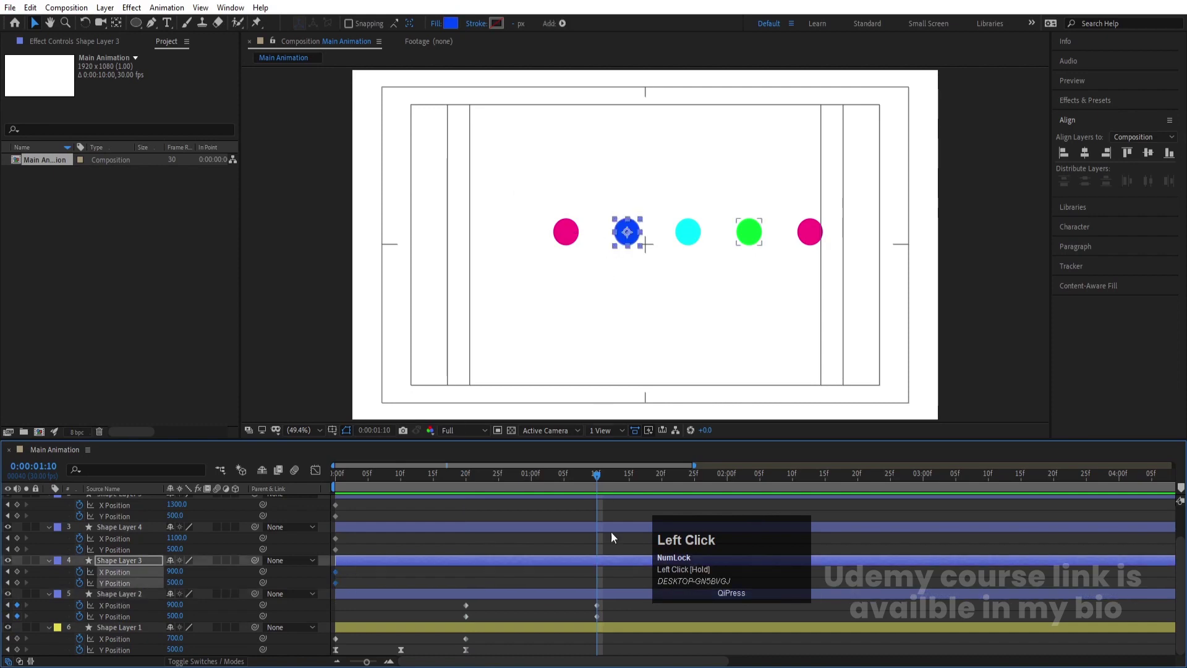
left_click(607, 595)
key("ctrl+v")
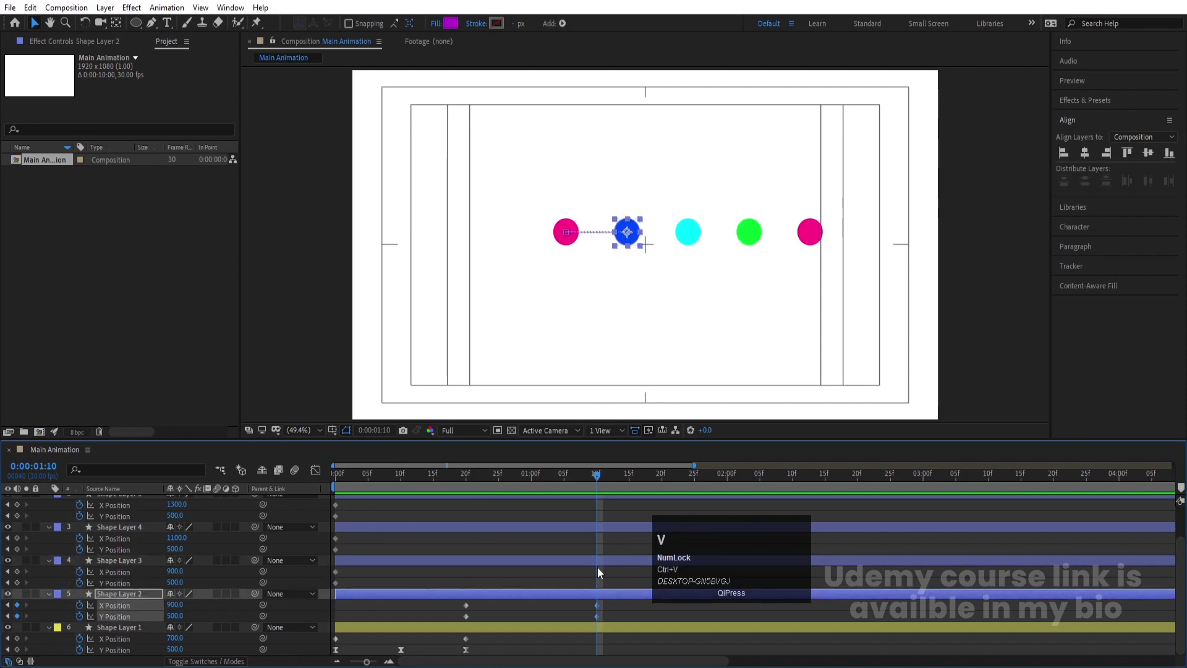
- Set Shape Layer 2's Y Position to 650 at 0:00:01:00, midway through its move, so the circle dips below the row
left_click_drag(551, 478, 530, 490)
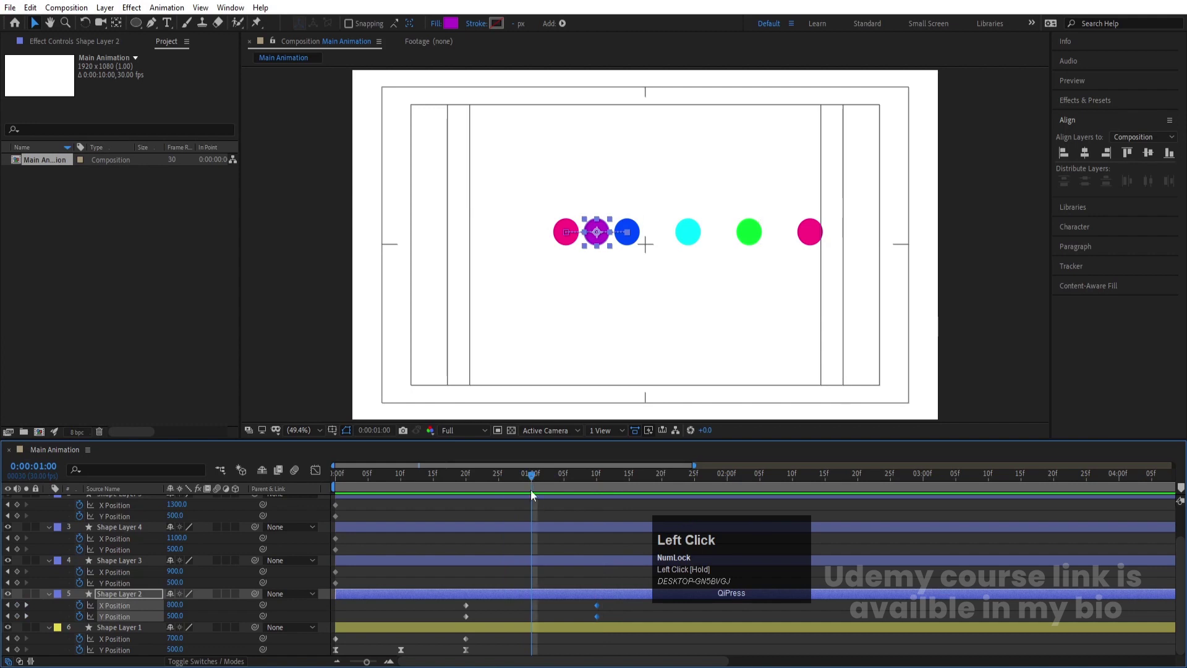
left_click(536, 568)
left_click(536, 594)
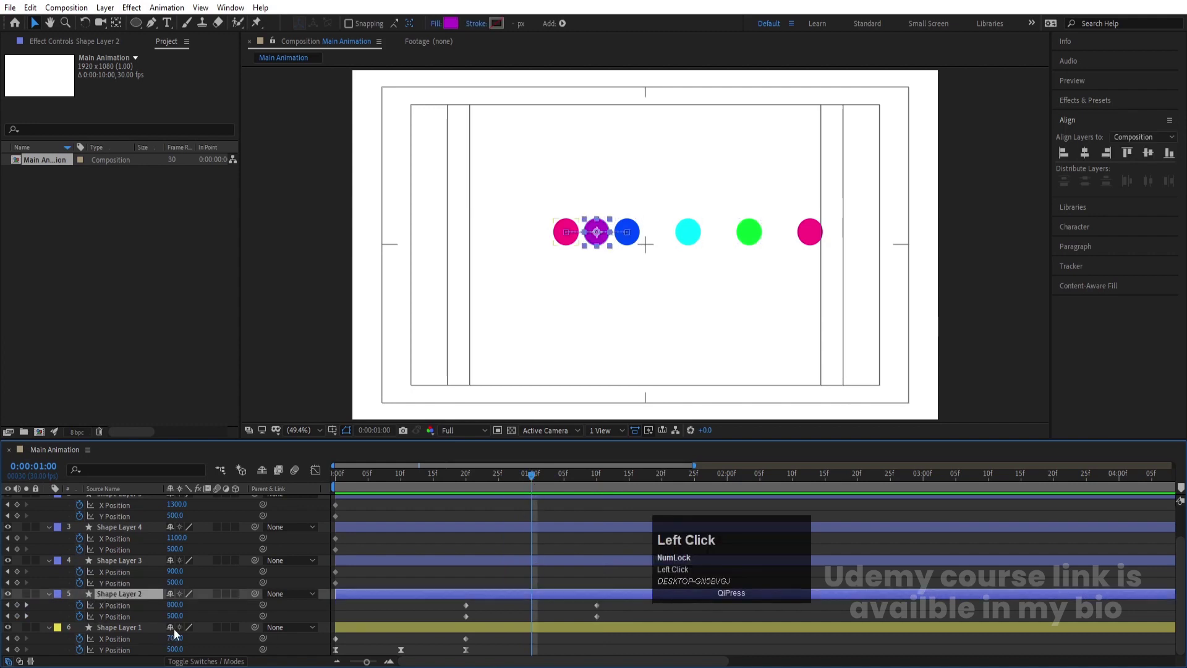
left_click_drag(177, 616, 208, 617)
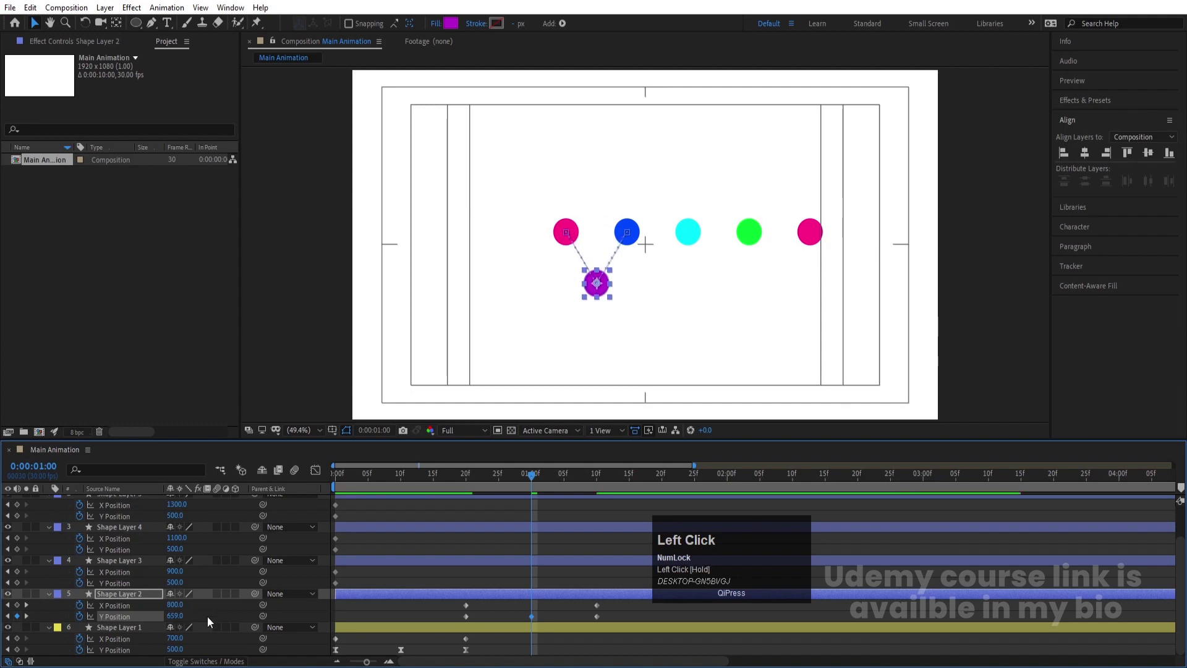
left_click(178, 616)
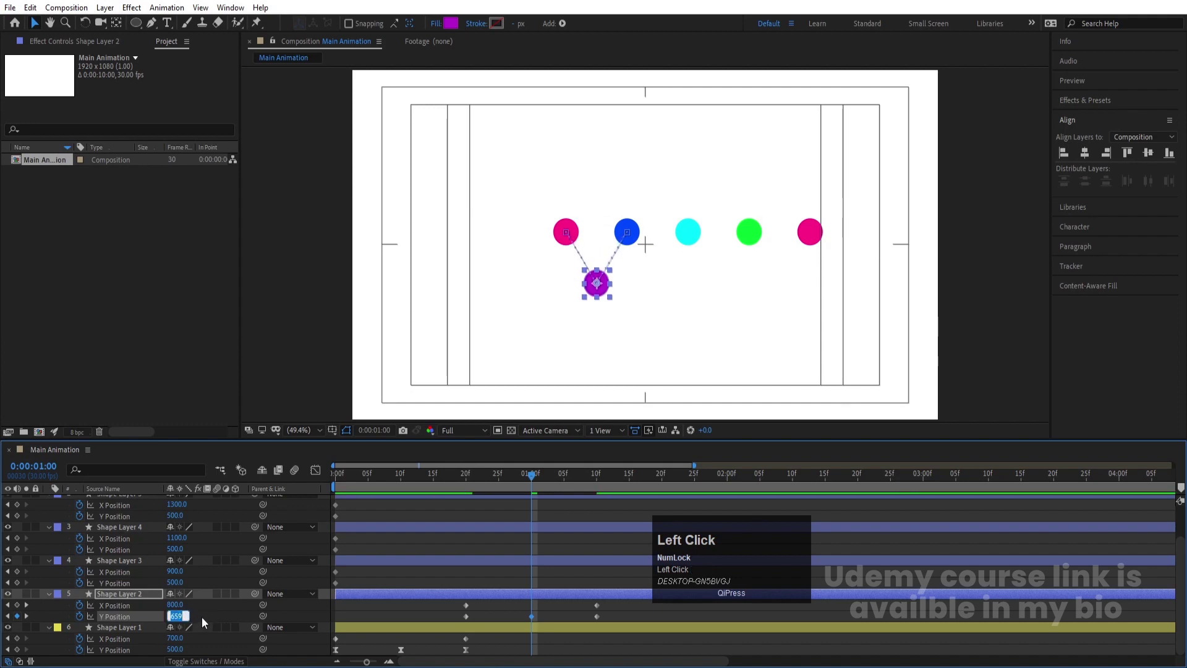
type("3")
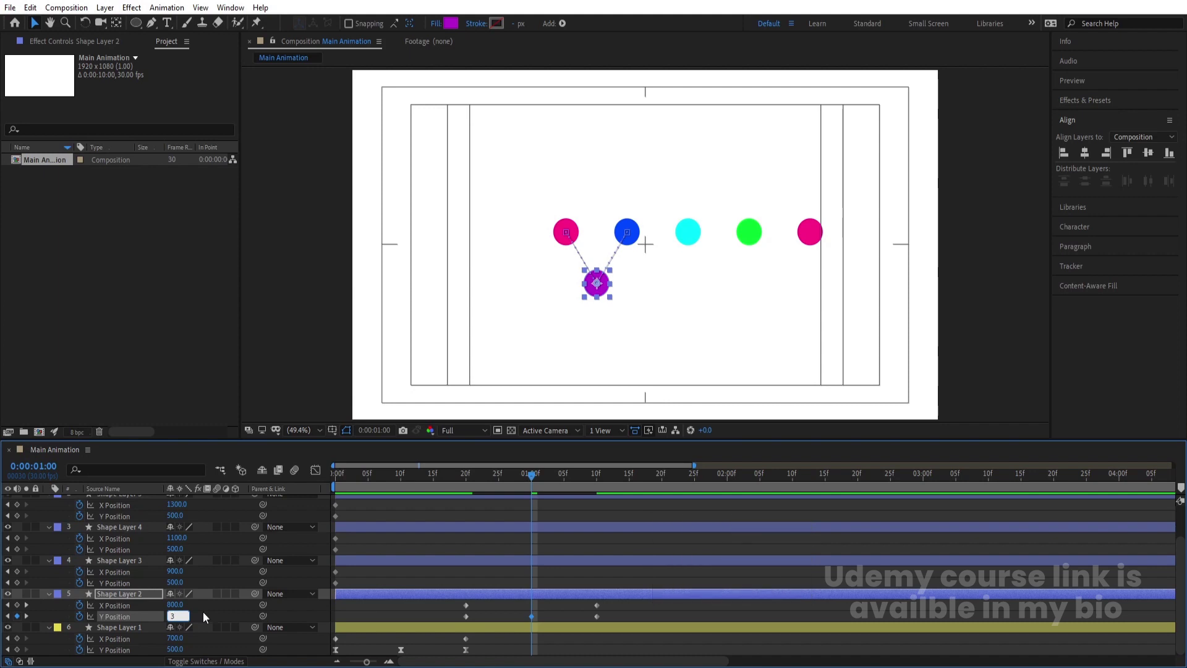
type("650")
key("Return")
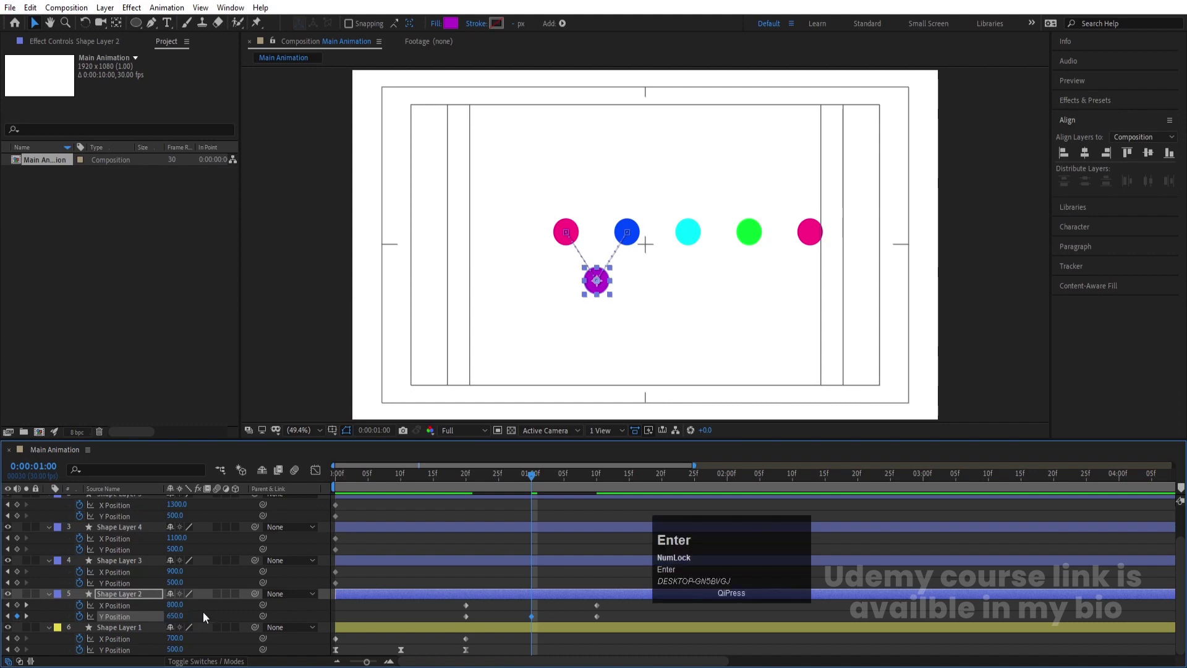
- Apply Easy Ease to Shape Layer 2's three Y Position keyframes and show their speed graph
left_click_drag(455, 614, 620, 614)
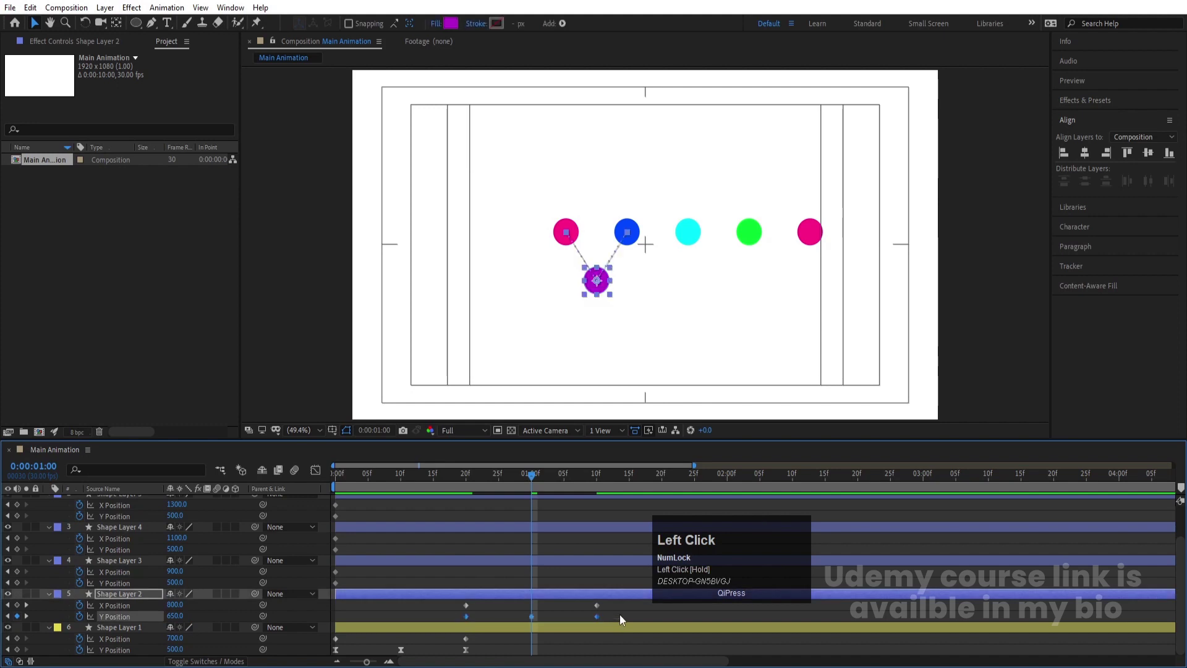
key("F9")
left_click(314, 471)
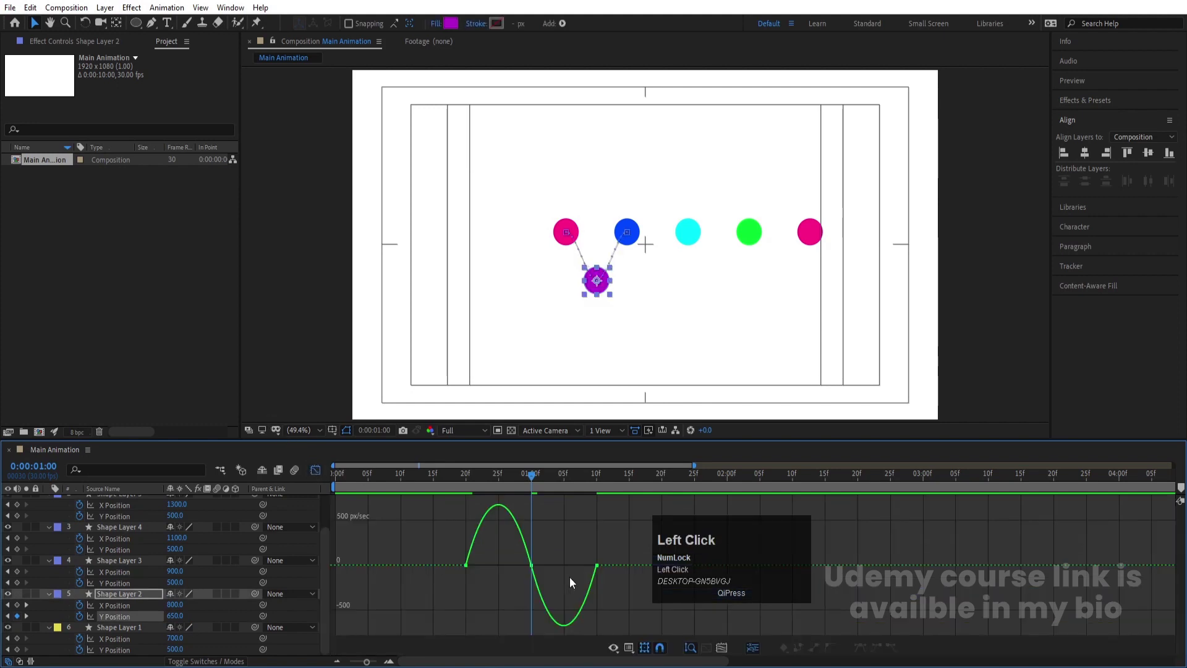
- Lengthen the influence handles of Shape Layer 2's middle Y Position keyframe, shorten those of the first and last, and return to the start
left_click_drag(510, 565, 593, 564)
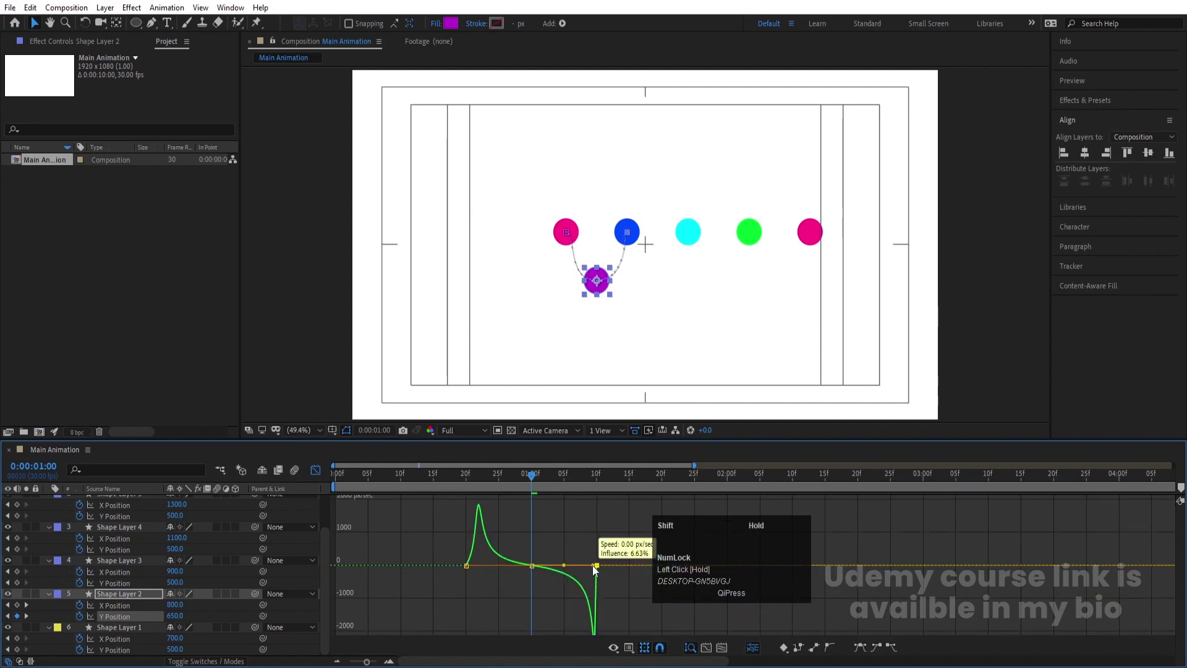
left_click(456, 551)
mouse_move(456, 548)
left_mouse_down()
mouse_move(488, 562)
mouse_move(470, 555)
left_mouse_up()
left_click_drag(433, 480, 302, 472)
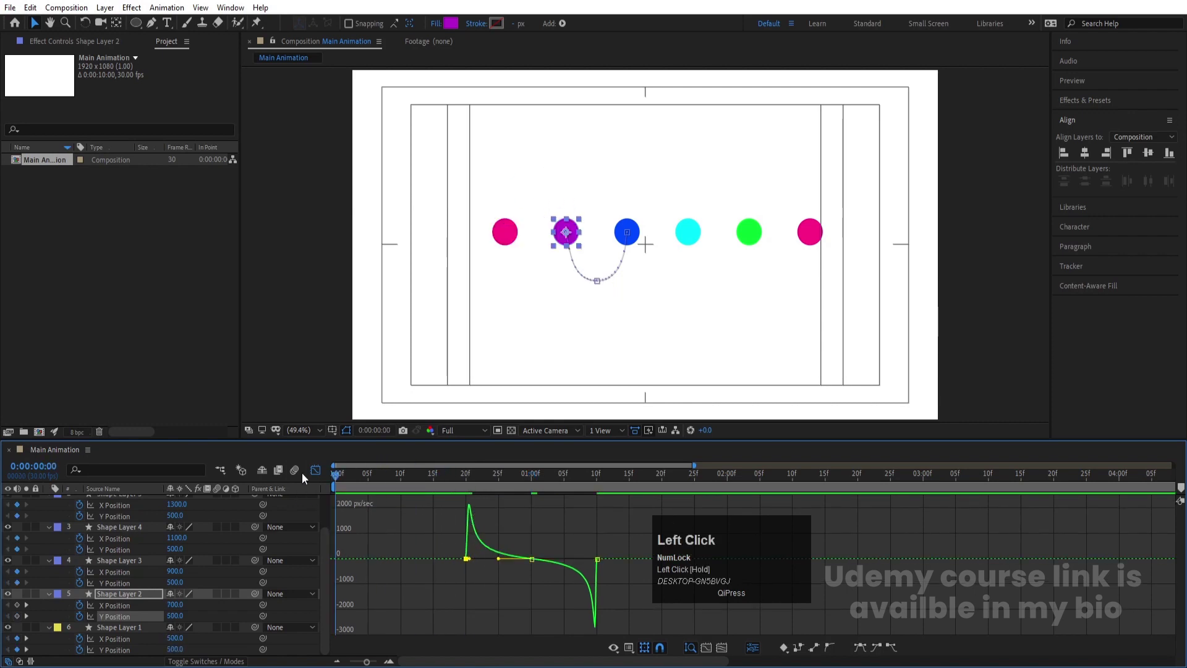
- Close the graph editor and play back the first two circles' hops from the start
left_click(314, 475)
key("space")
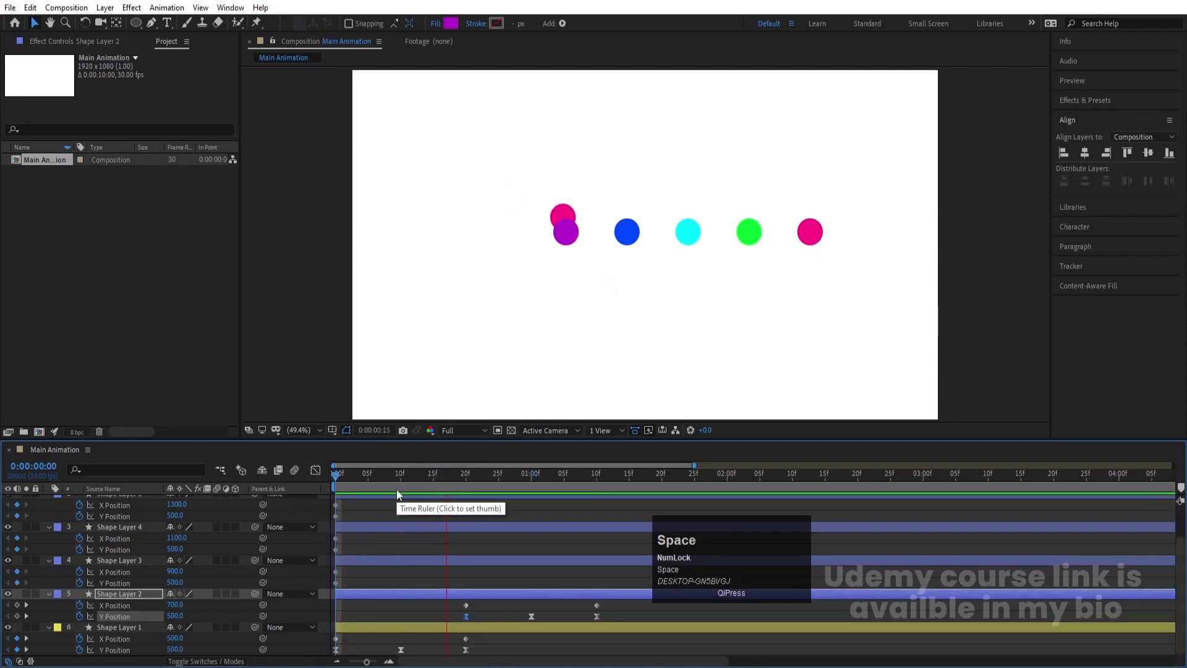
key("space")
- Move Shape Layer 3's X and Y Position keyframes to 0:00:01:10, where Shape Layer 2's move ends
left_click_drag(605, 482, 592, 477)
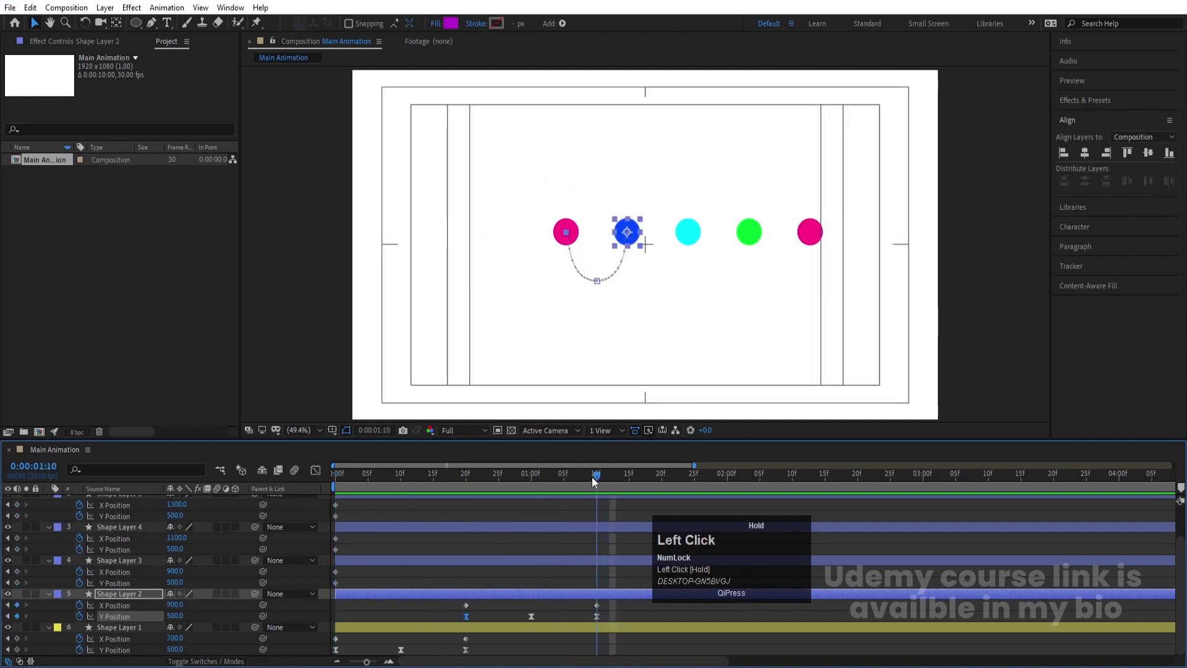
left_click(596, 560)
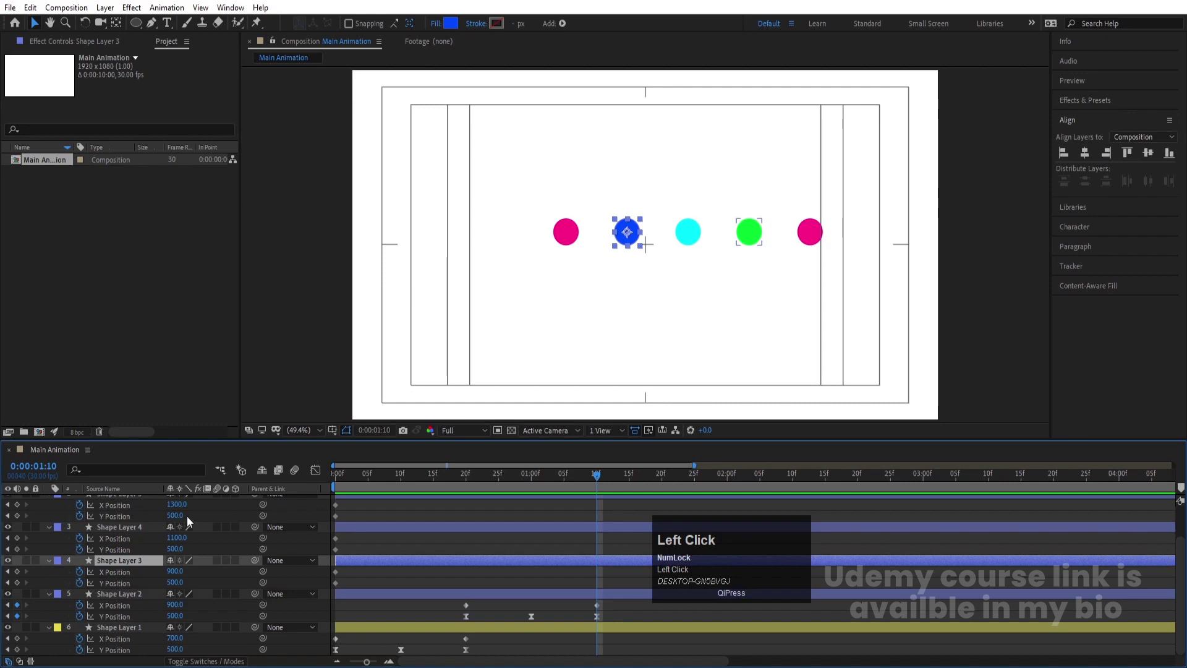
left_click_drag(350, 573, 597, 587)
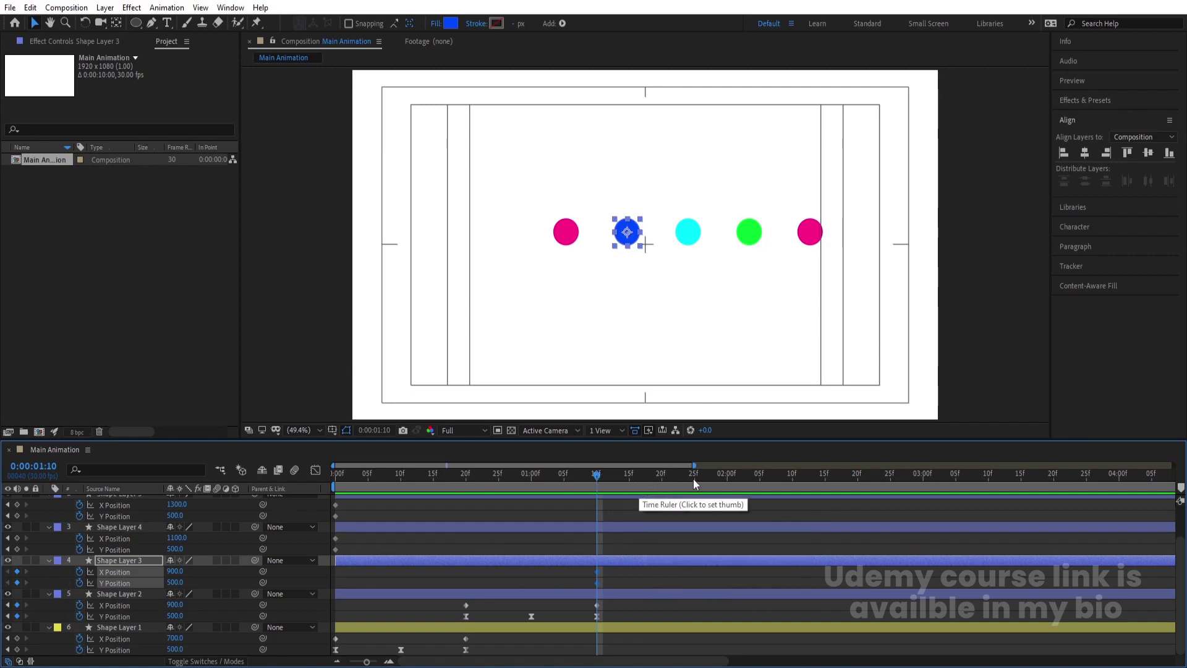
- Copy Shape Layer 4's X and Y Position keyframes and paste them onto Shape Layer 3 at 0:00:02:00
left_click(726, 475)
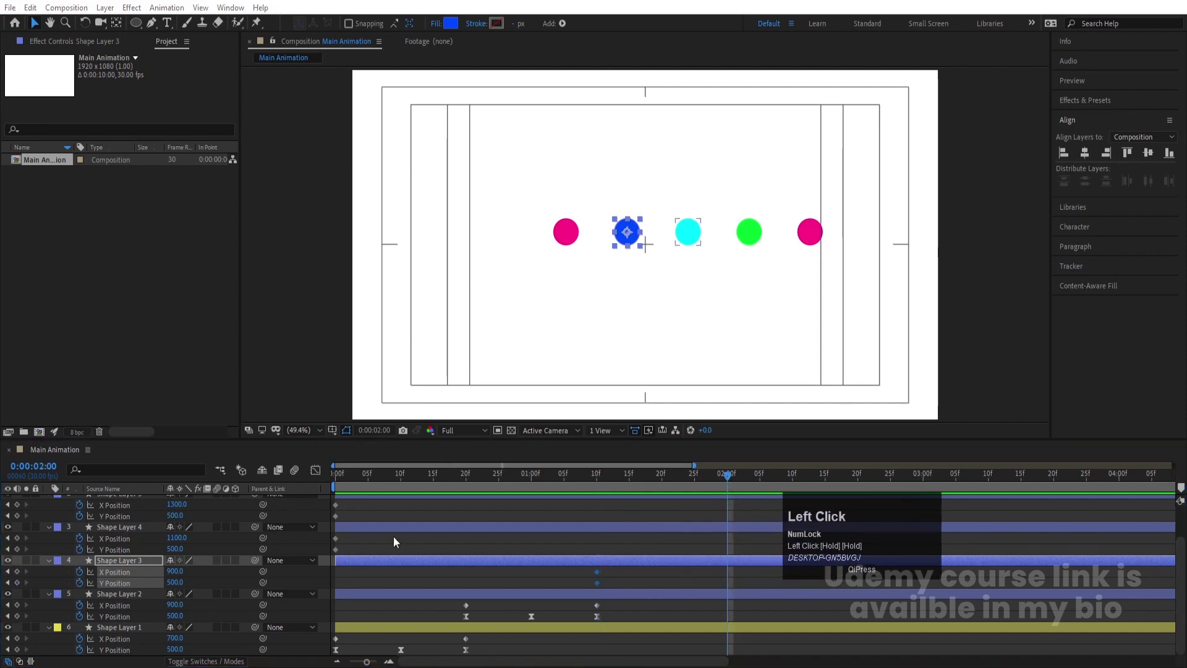
left_click_drag(347, 536, 328, 551)
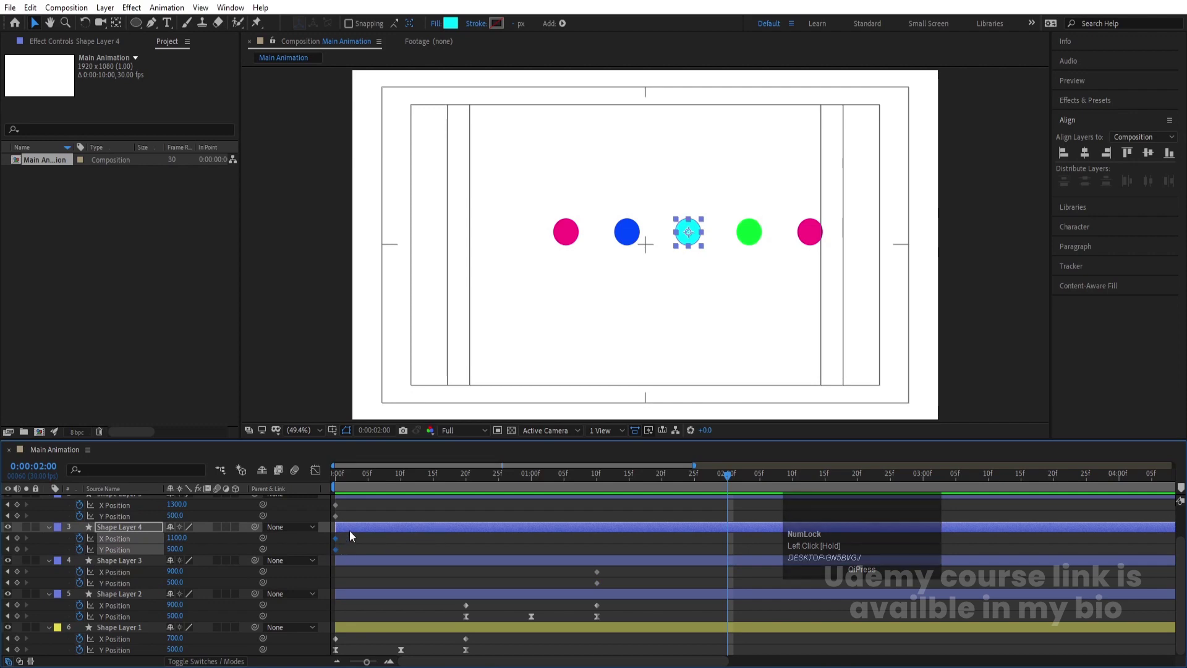
key("ctrl")
key("ctrl+c")
left_click(733, 562)
key("ctrl+v")
- Delete both of Shape Layer 3's Y Position keyframes, with the current time back at 0:00:01:10
left_click_drag(637, 477, 664, 483)
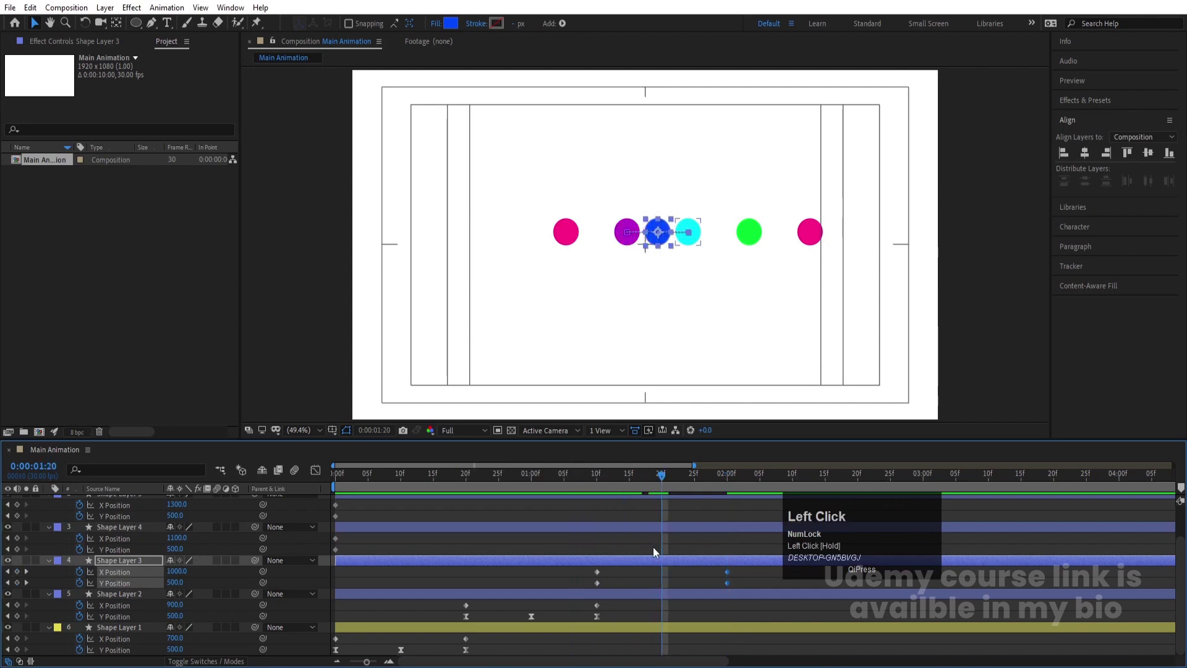
key("j")
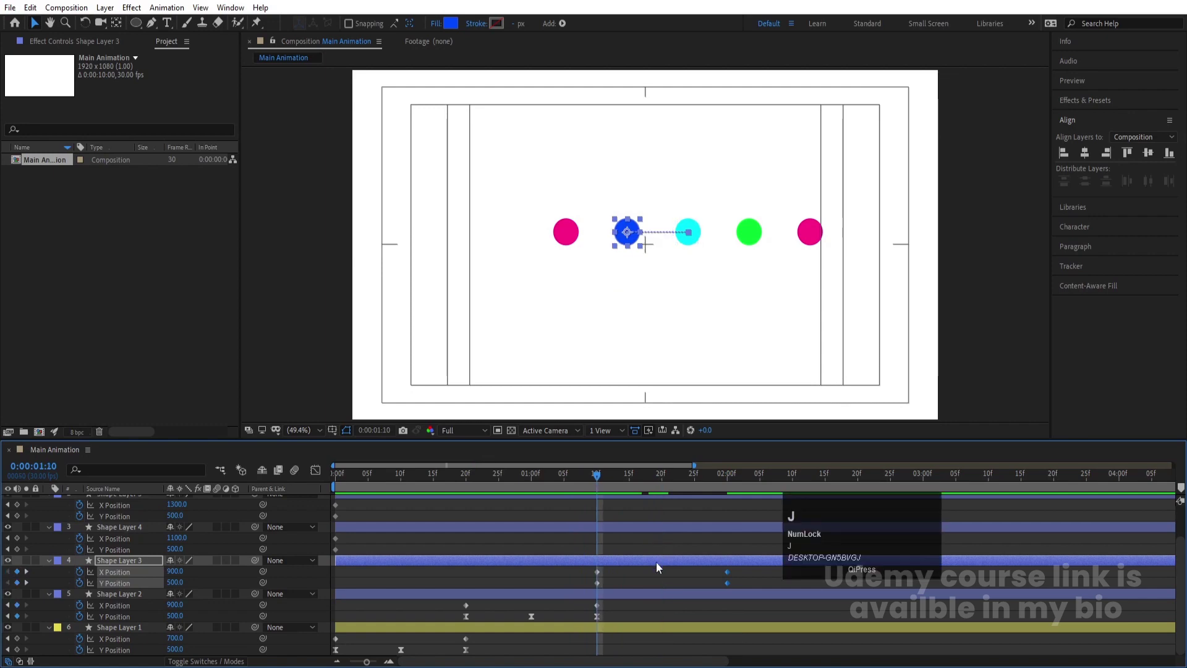
left_click_drag(596, 587, 747, 586)
key("Delete")
- Copy Shape Layer 1's three Y Position keyframes onto Shape Layer 3 at 0:00:01:10 and play back the upward hop
scroll(566, 579, "down", 1)
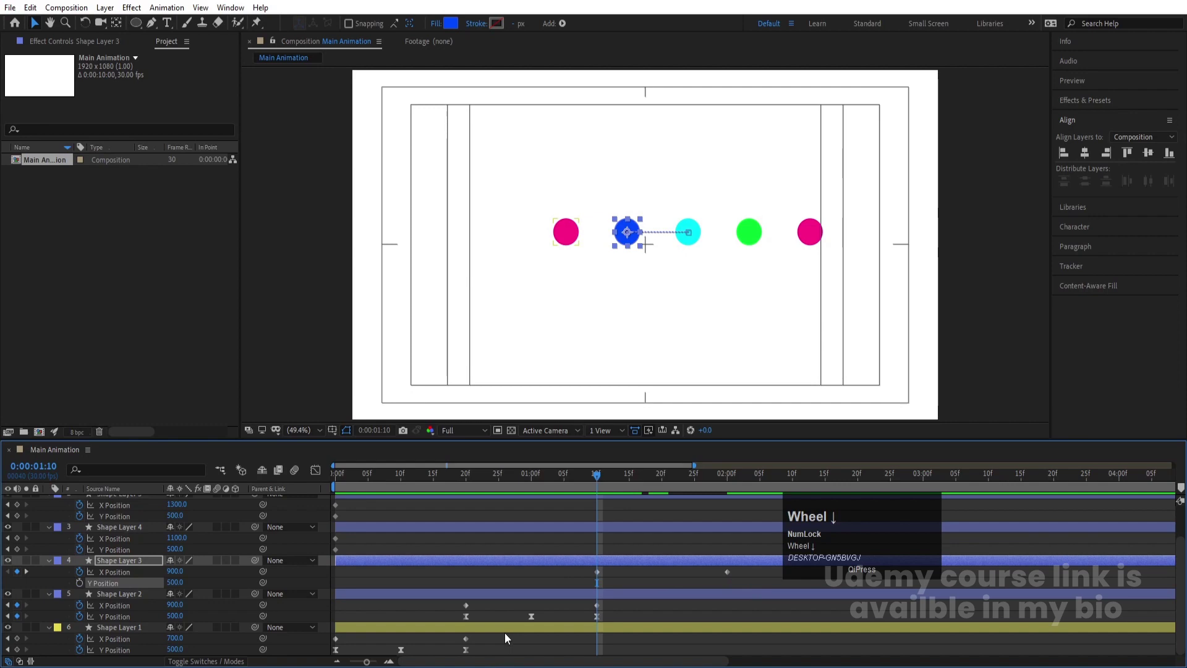
left_click_drag(480, 654, 337, 663)
key("ctrl+c")
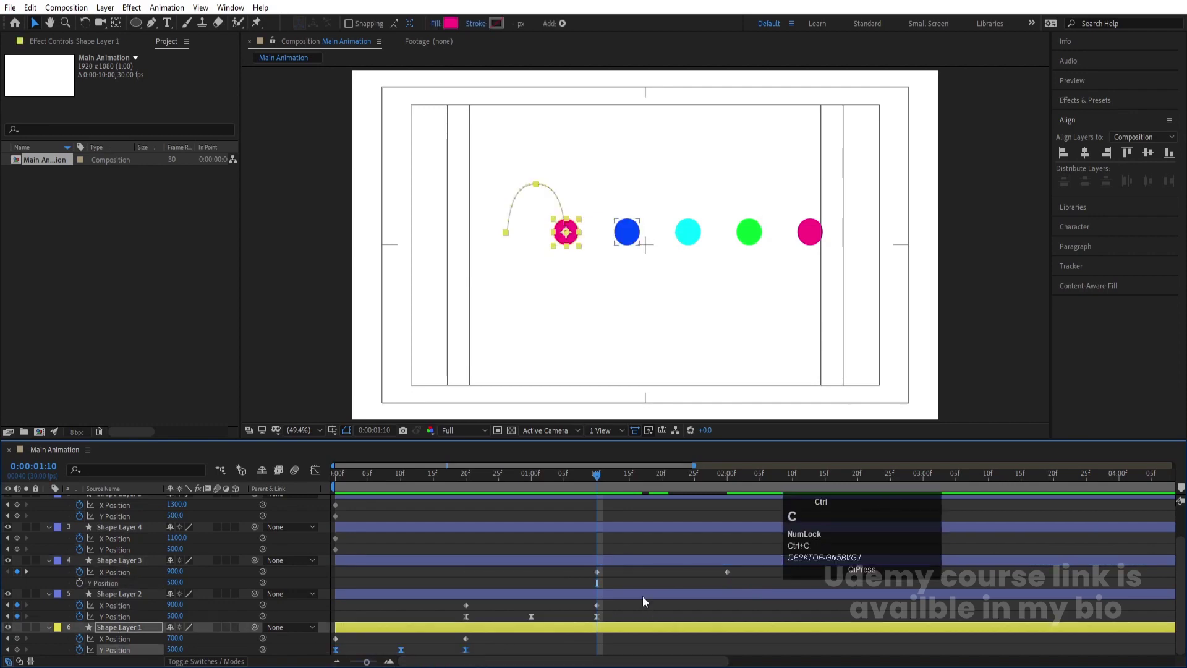
left_click(609, 560)
key("ctrl+v")
key("space")
key("space")
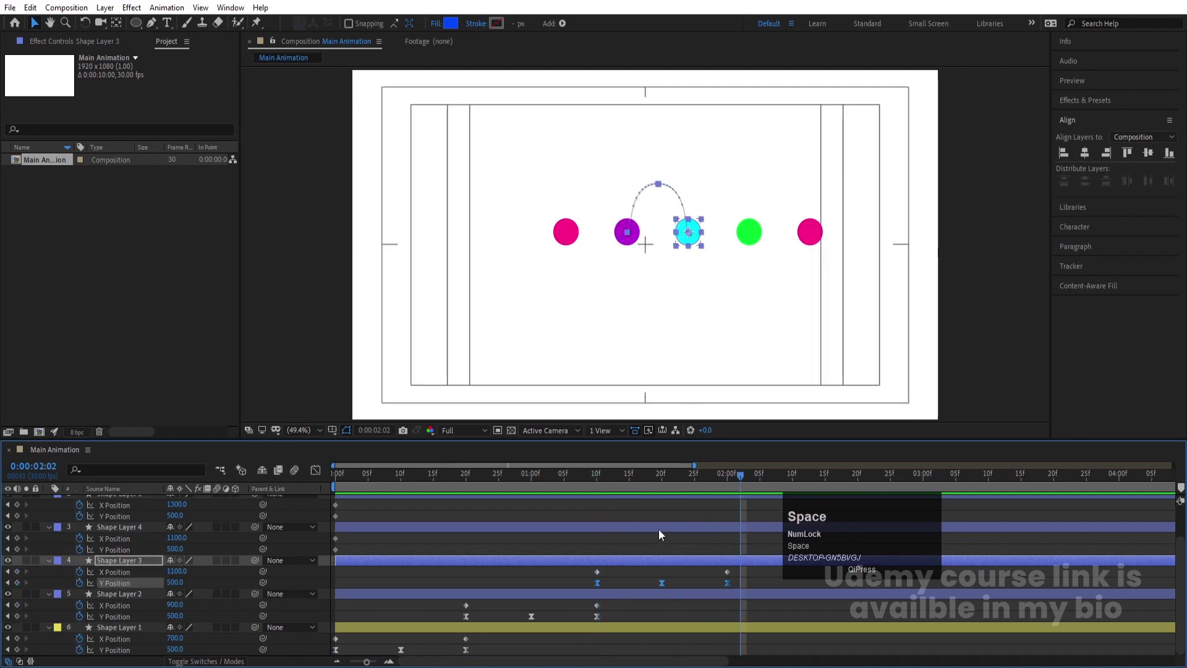
- Move Shape Layer 4's X and Y Position keyframes to 0:00:02:00, where Shape Layer 3's move ends
left_click_drag(738, 481, 729, 482)
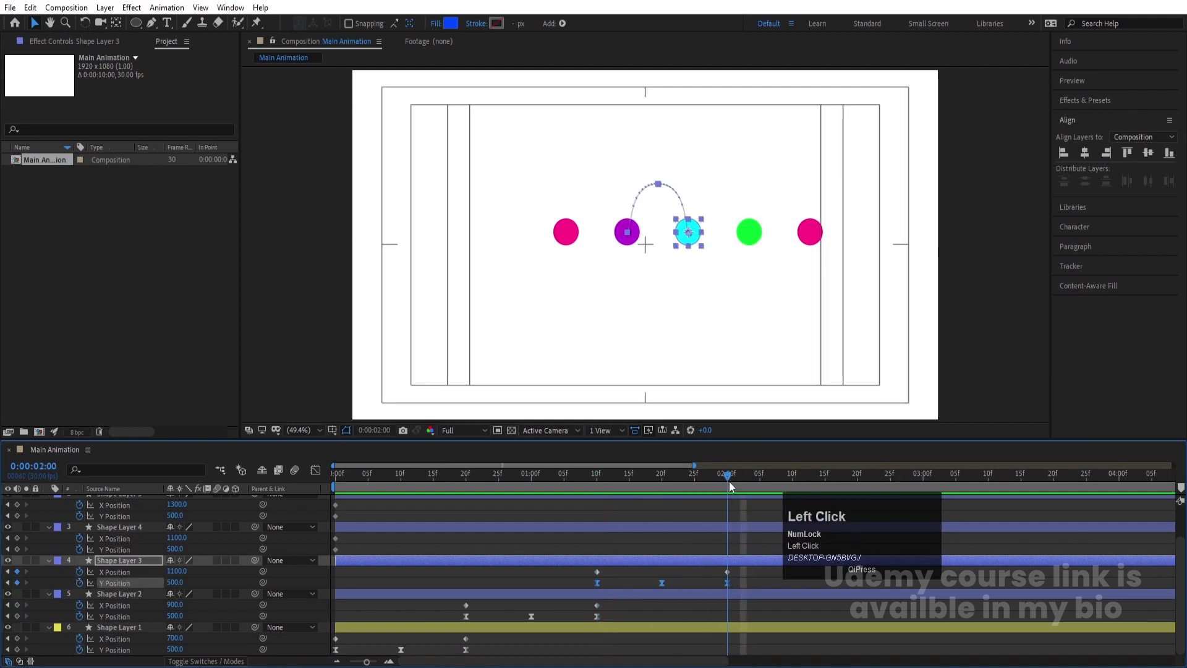
left_click(702, 528)
left_click_drag(363, 543, 725, 555)
- Copy Shape Layer 5's X and Y Position keyframes and paste them onto Shape Layer 4 at 0:00:02:20
key("minus")
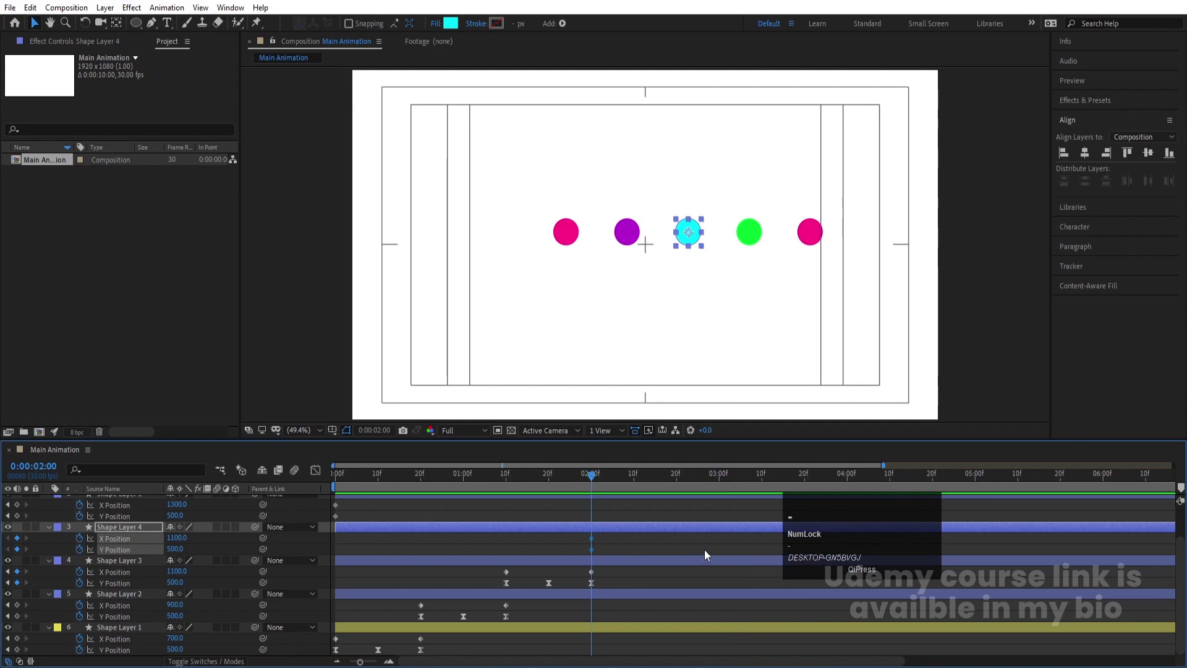
left_click_drag(593, 476, 676, 491)
scroll(667, 548, "up", 1)
left_click_drag(362, 537, 325, 553)
key("ctrl+c")
left_click(658, 560)
key("ctrl+v")
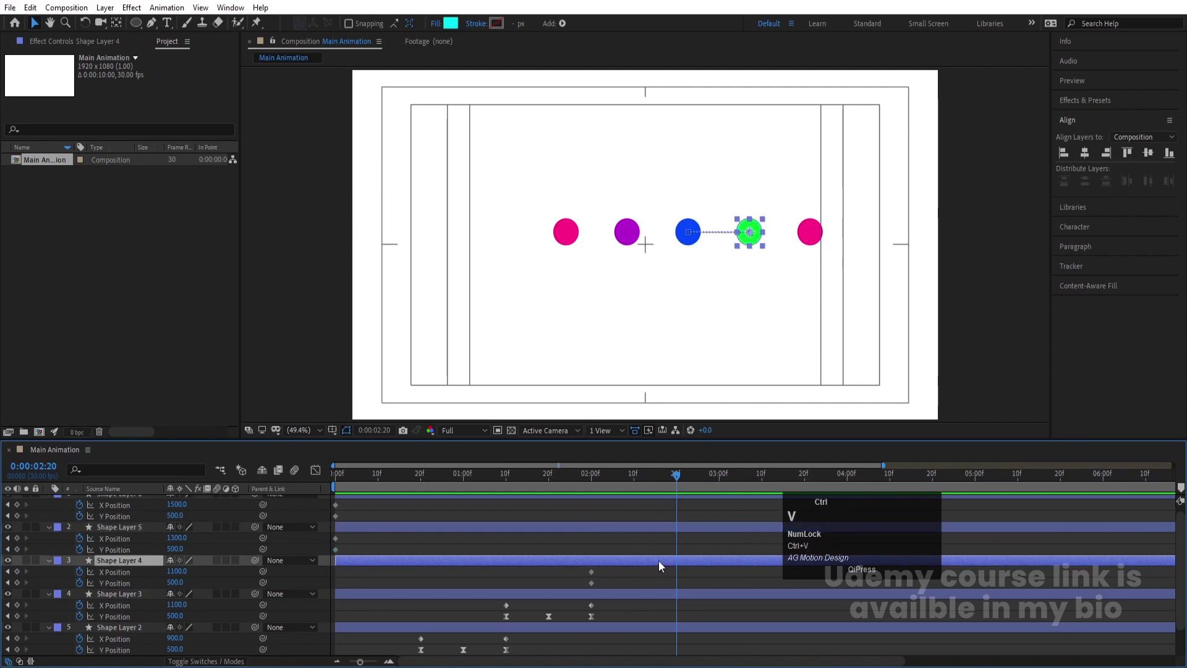
- Return to 0:00:02:00 and delete both of Shape Layer 4's Y Position keyframes
mouse_move(655, 485)
left_mouse_down()
mouse_move(584, 479)
mouse_move(634, 488)
left_mouse_up()
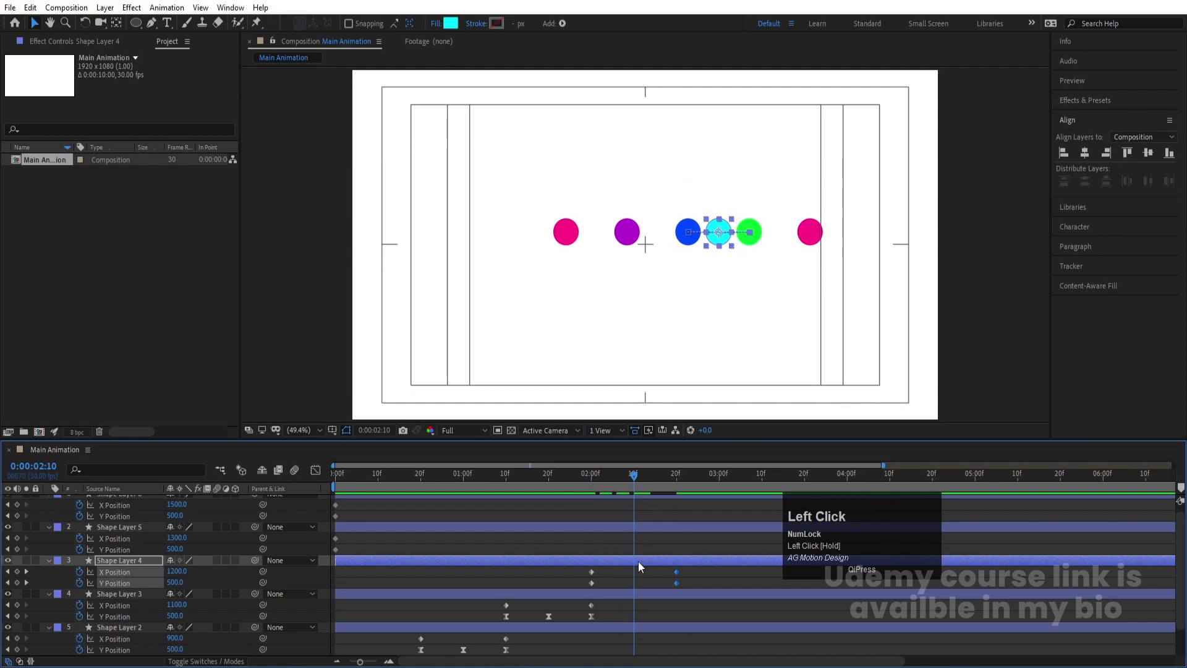
key("j")
left_click_drag(585, 584, 681, 588)
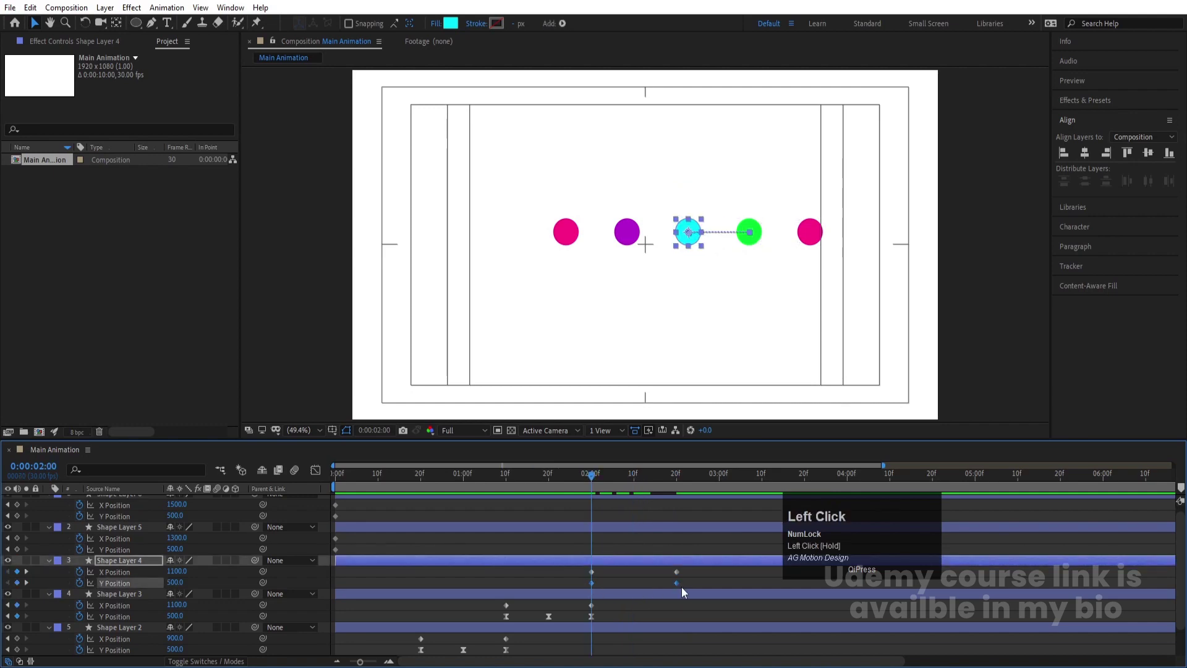
key("Delete")
- Copy Shape Layer 2's three Y Position keyframes onto Shape Layer 4 at 0:00:02:00 so the circle dips below the row
scroll(681, 587, "down", 1)
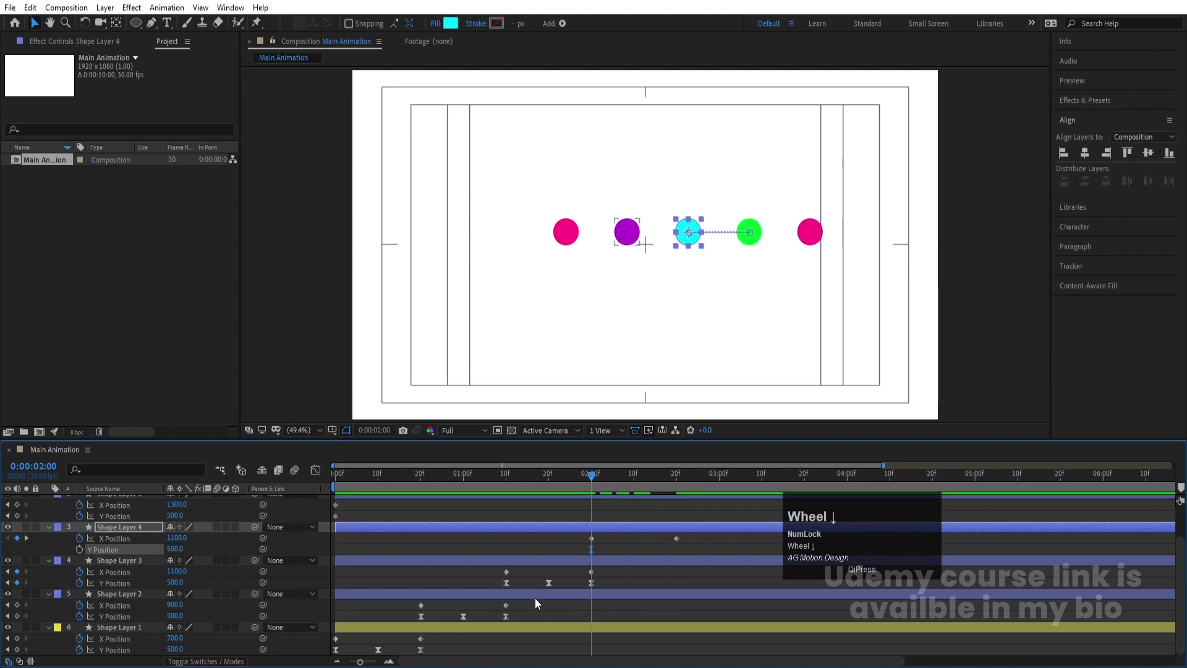
left_click_drag(517, 617, 414, 619)
left_click(581, 562)
left_click_drag(521, 611, 401, 624)
key("ctrl+c")
left_click(596, 525)
key("ctrl+v")
- Move Shape Layer 5's X and Y Position keyframes to 0:00:02:20, where Shape Layer 4's move ends
left_click_drag(591, 474, 678, 525)
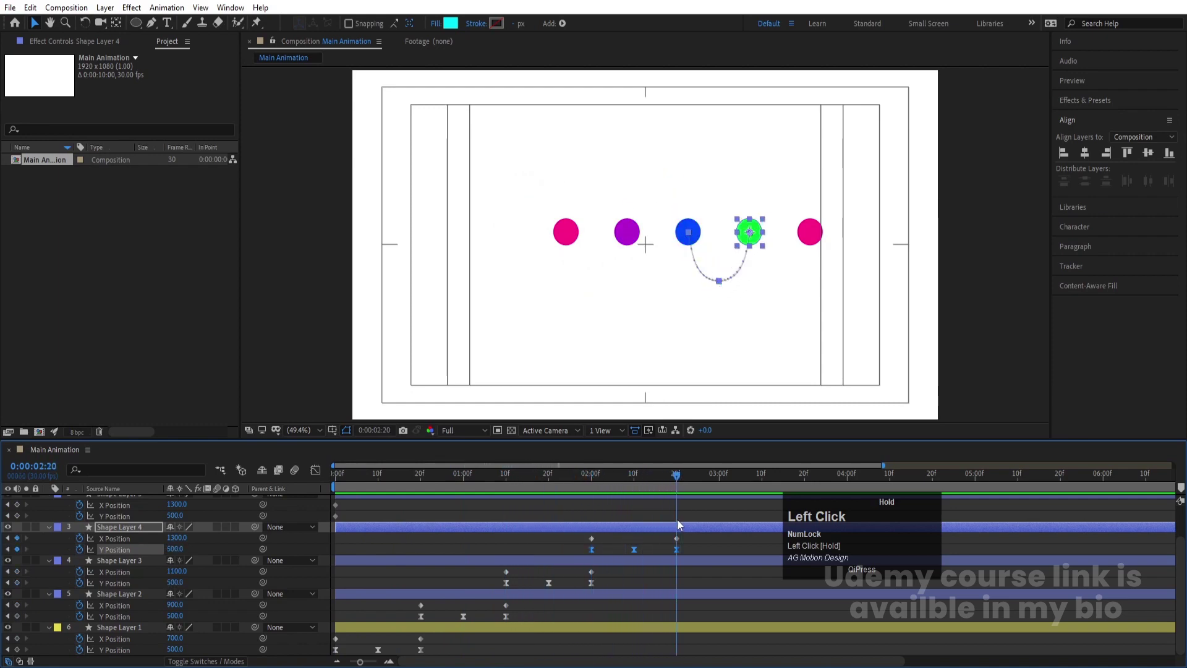
scroll(679, 524, "up", 2)
left_click_drag(346, 541, 677, 550)
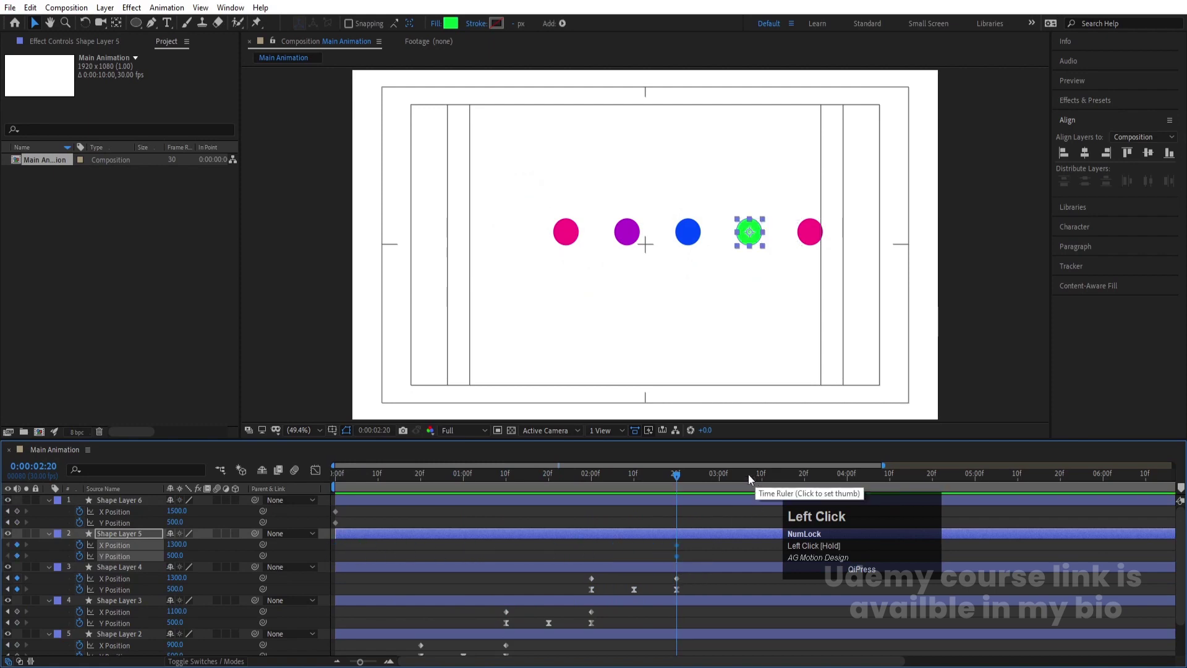
- Copy Shape Layer 6's X and Y Position keyframes and paste them onto Shape Layer 5 at 0:00:03:10
left_click_drag(684, 474, 761, 483)
left_click_drag(366, 508, 331, 519)
key("ctrl+c")
key("ctrl+v")
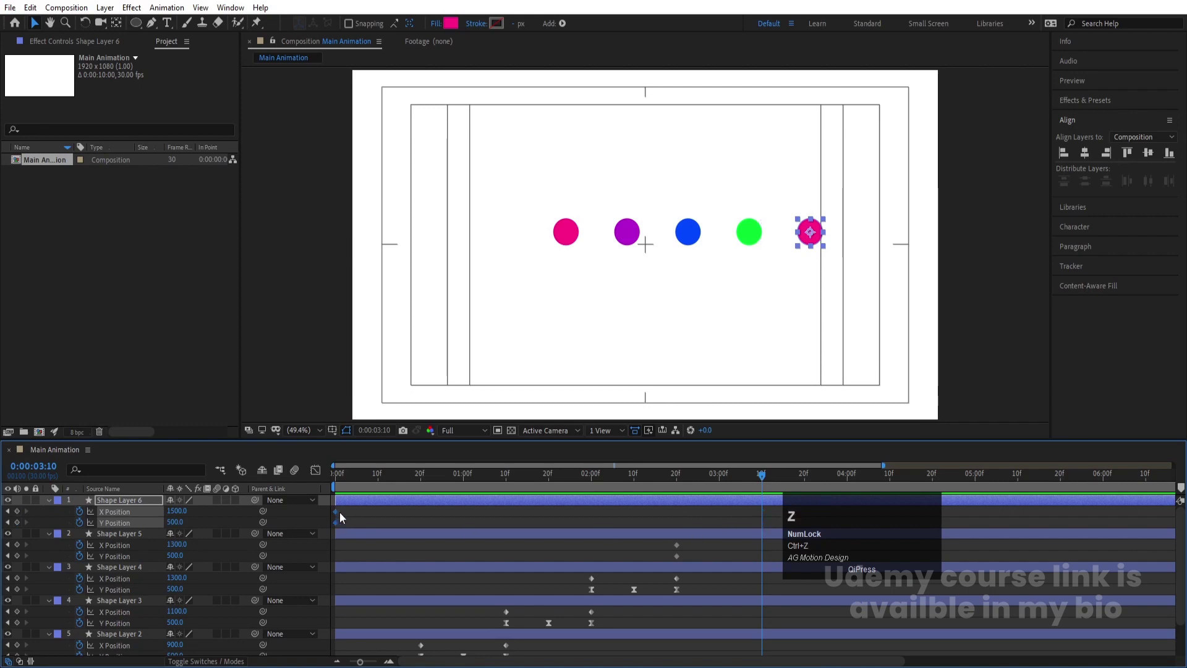
left_click(677, 543)
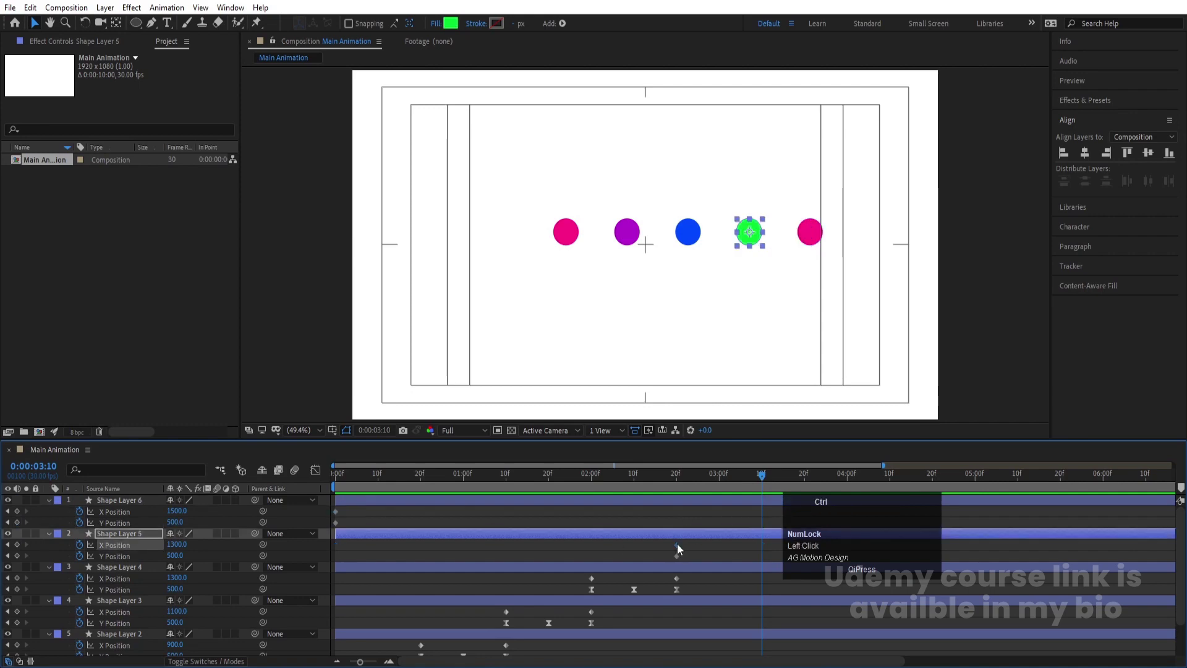
key("ctrl+v")
- Replace Shape Layer 5's Y Position keyframes with a copy of Shape Layer 3's three, pasted at 0:00:02:20
key("j")
left_click_drag(666, 555, 792, 559)
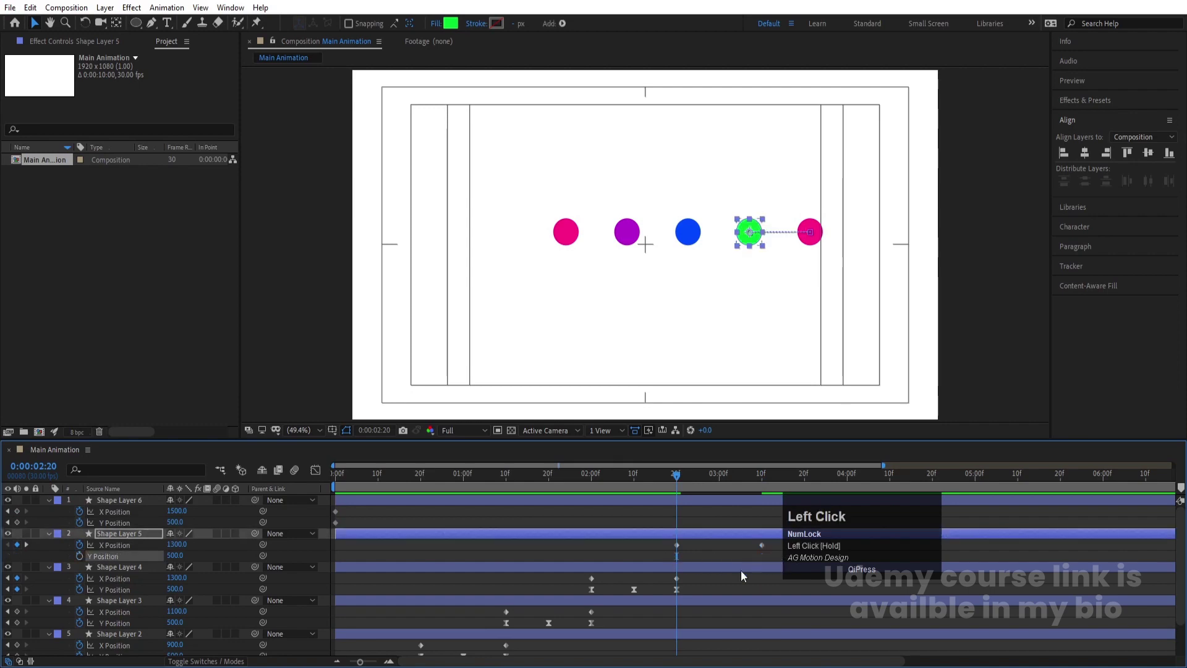
scroll(559, 584, "down", 1)
left_click_drag(599, 589, 491, 594)
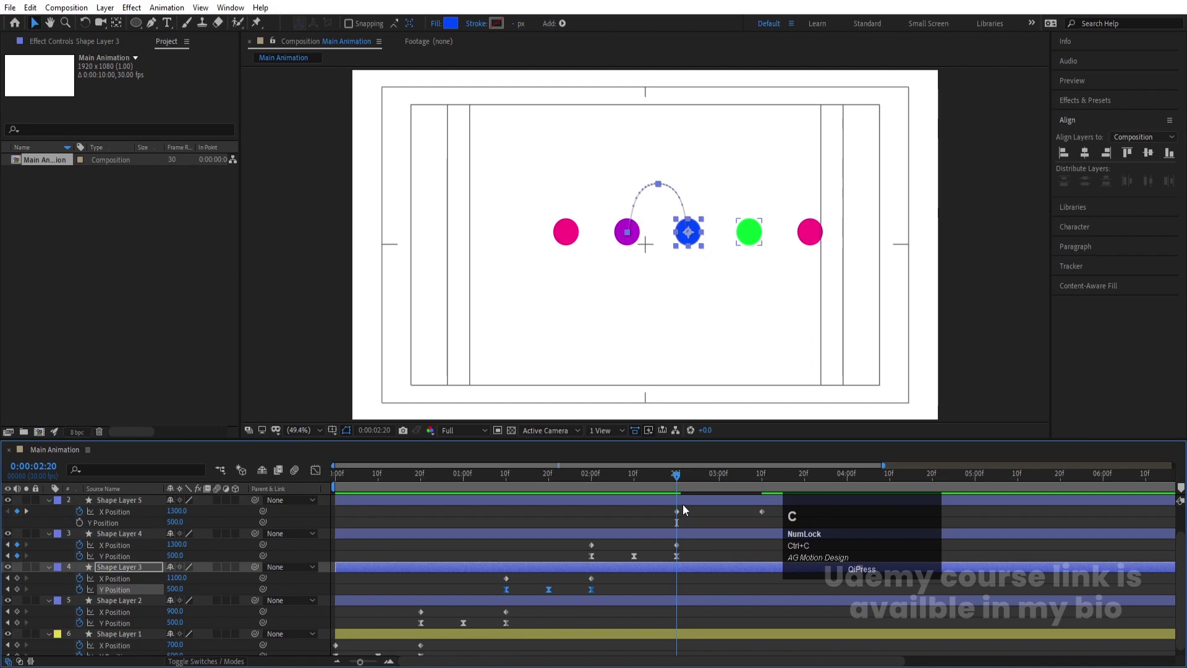
left_click(683, 506)
key("ctrl+v")
- Move Shape Layer 6's X and Y Position keyframes to 0:00:03:10, where Shape Layer 5's move ends
scroll(716, 536, "up", 1)
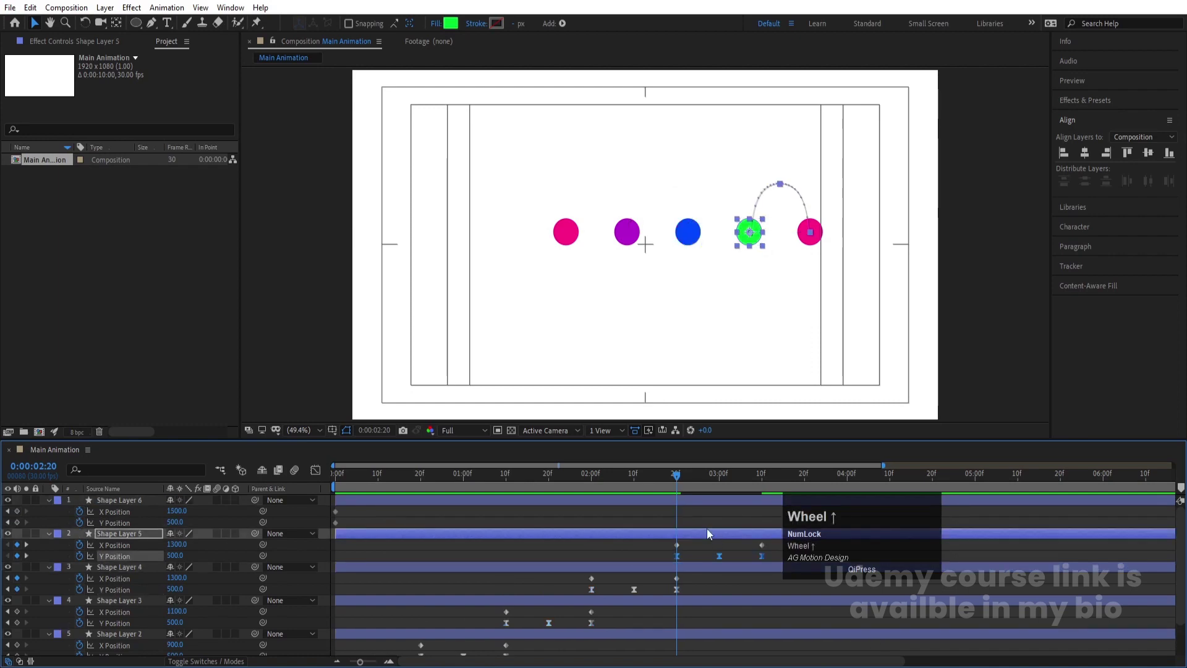
left_click_drag(677, 485, 763, 540)
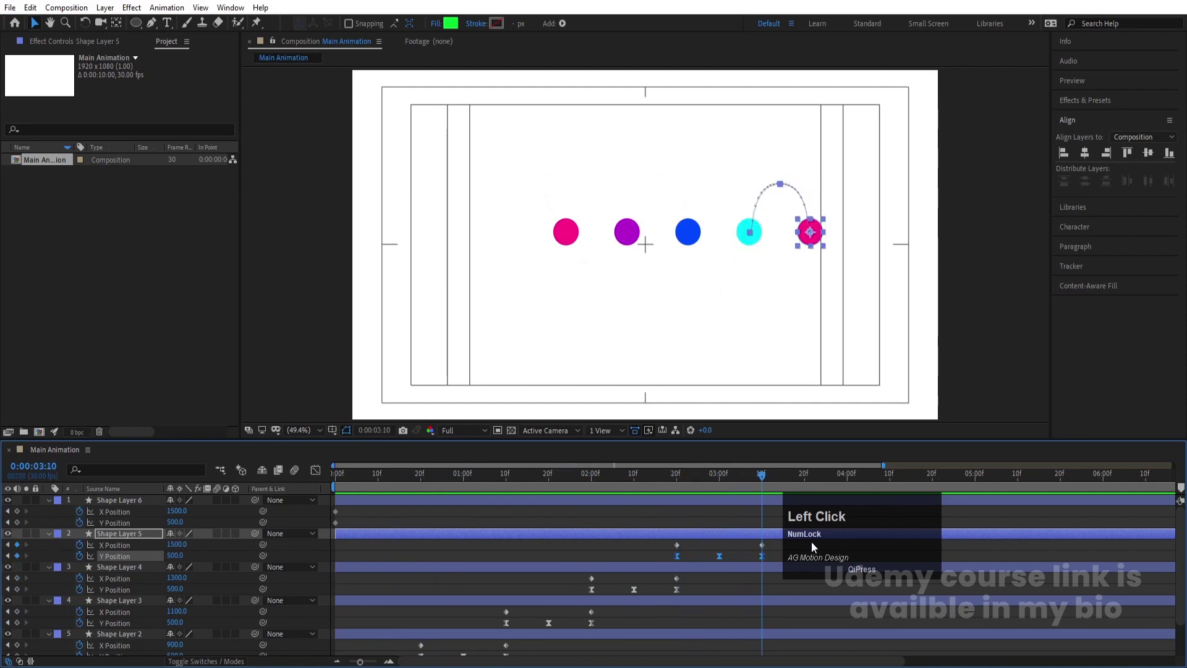
left_click_drag(348, 517, 758, 533)
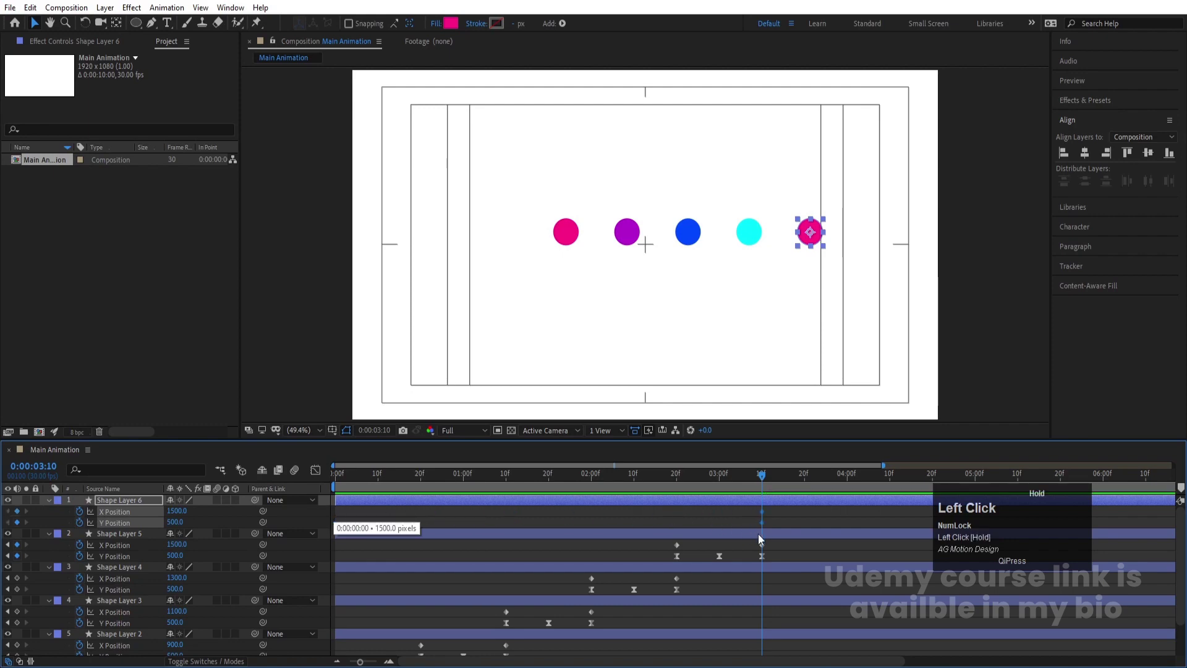
- Copy Shape Layer 4's three Y Position keyframes and paste them onto Shape Layer 6 at 0:00:03:10
left_click(693, 587)
left_click_drag(691, 587, 586, 606)
key("ctrl+c")
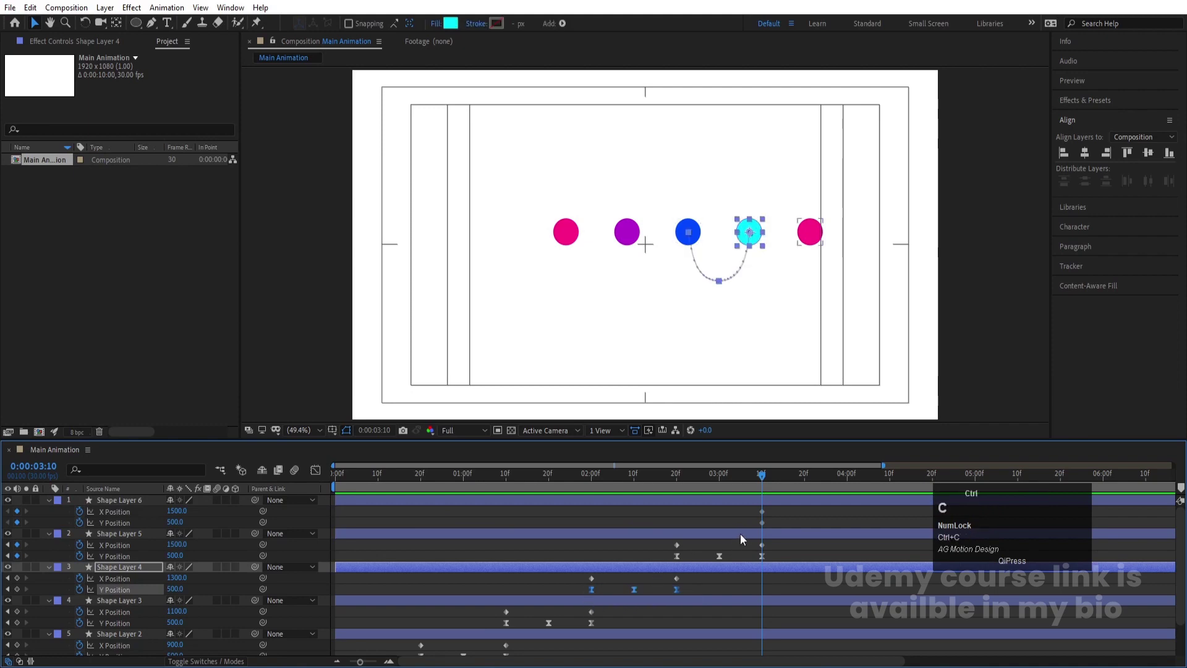
left_click(761, 501)
key("ctrl+v")
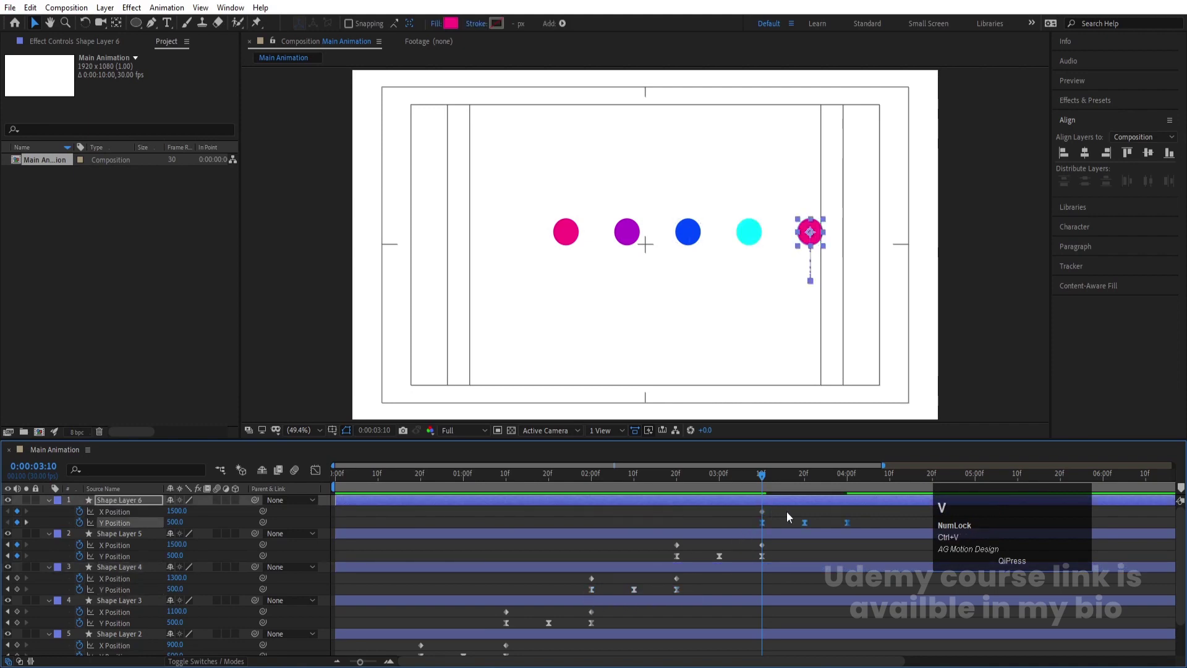
- Add 200 to Shape Layer 6's X Position at 0:00:04:00, setting it to 1700
left_click(787, 510)
key("k")
key("k")
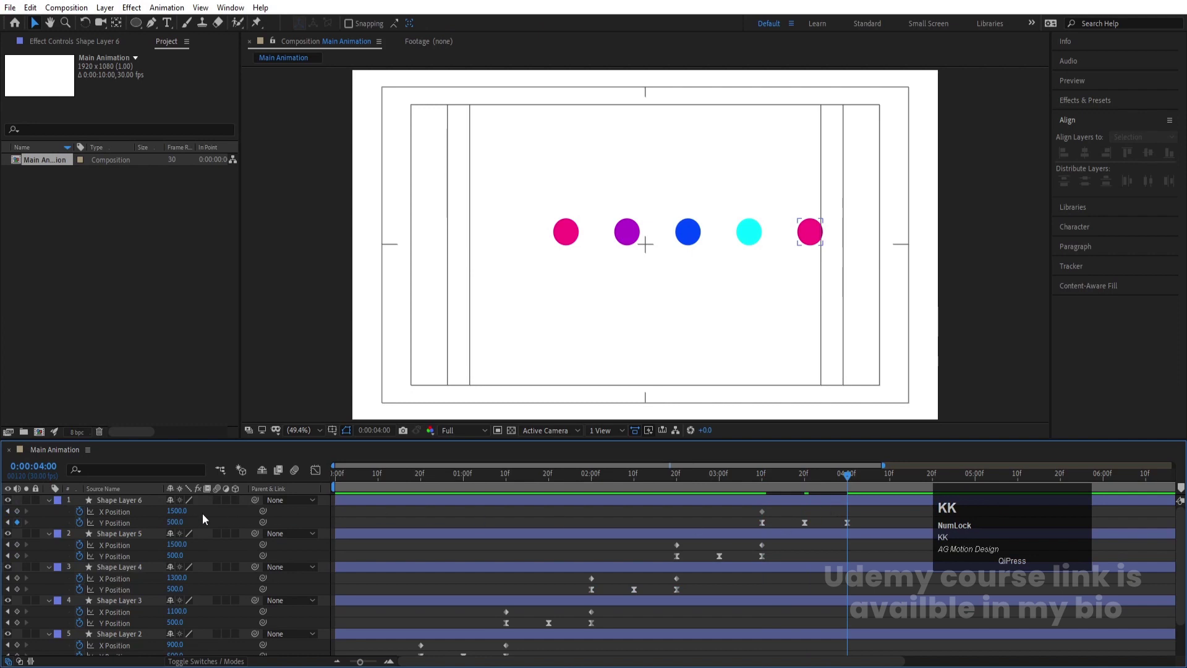
left_click(178, 512)
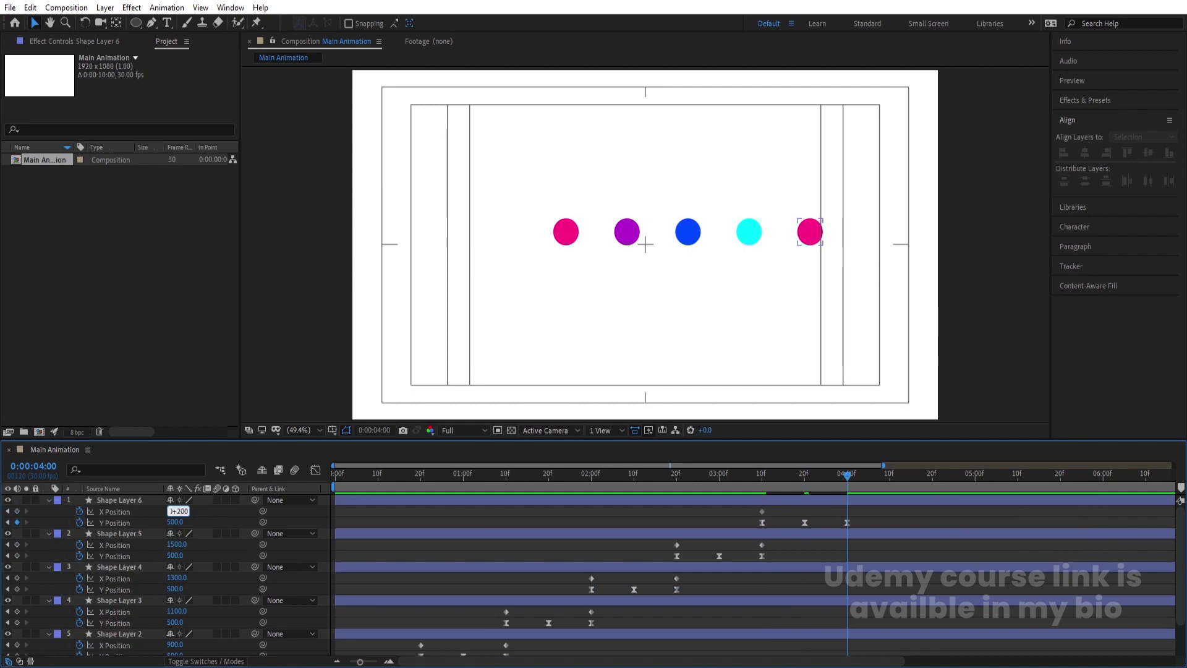
key("Return")
- Play back Shape Layer 6's hop and the whole animation, and return to the start
left_click(759, 485)
key("space")
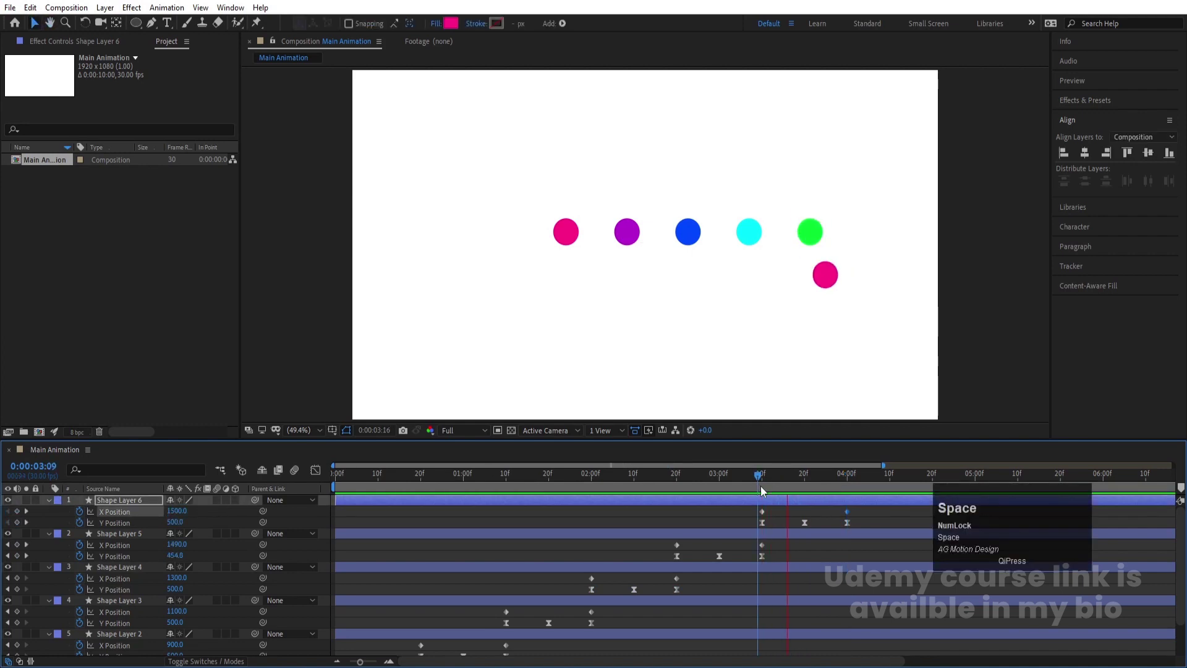
key("space")
left_click(791, 480)
key("space")
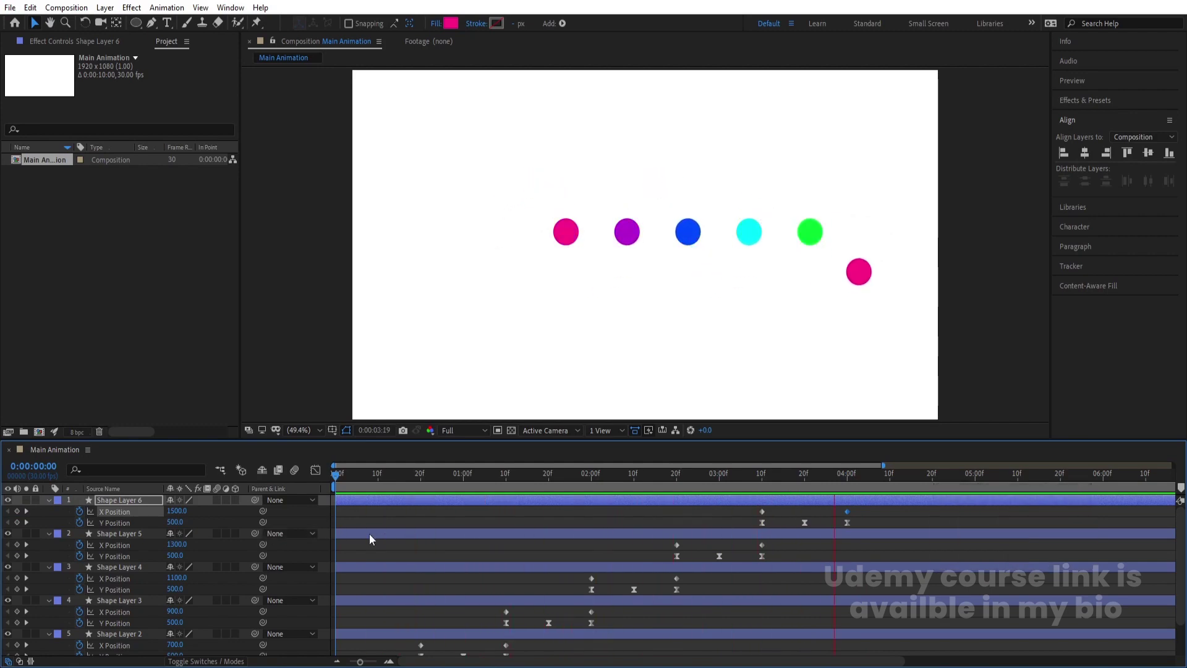
key("space")
left_click_drag(886, 495, 316, 550)
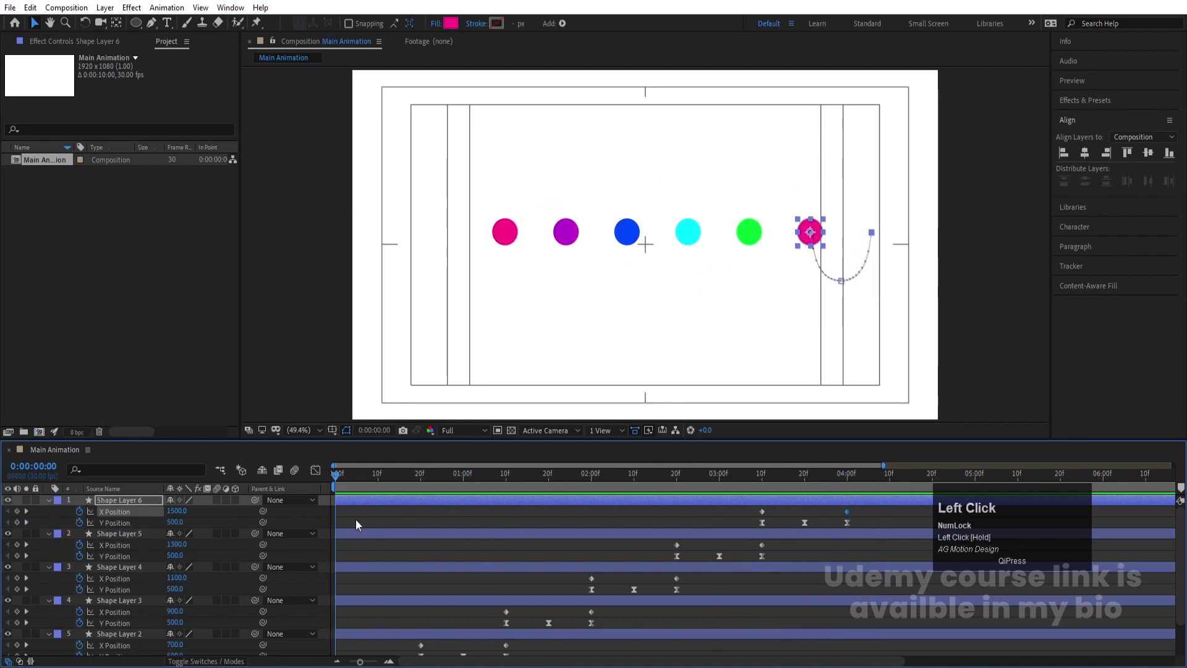
left_click(845, 473)
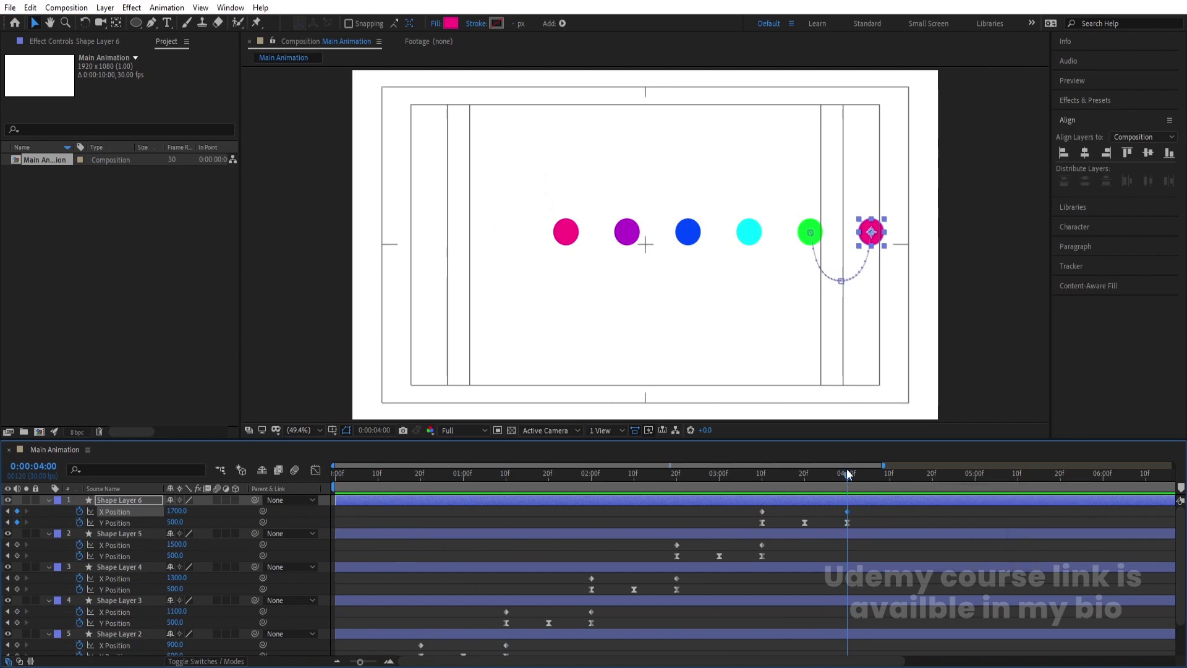
right_click(832, 487)
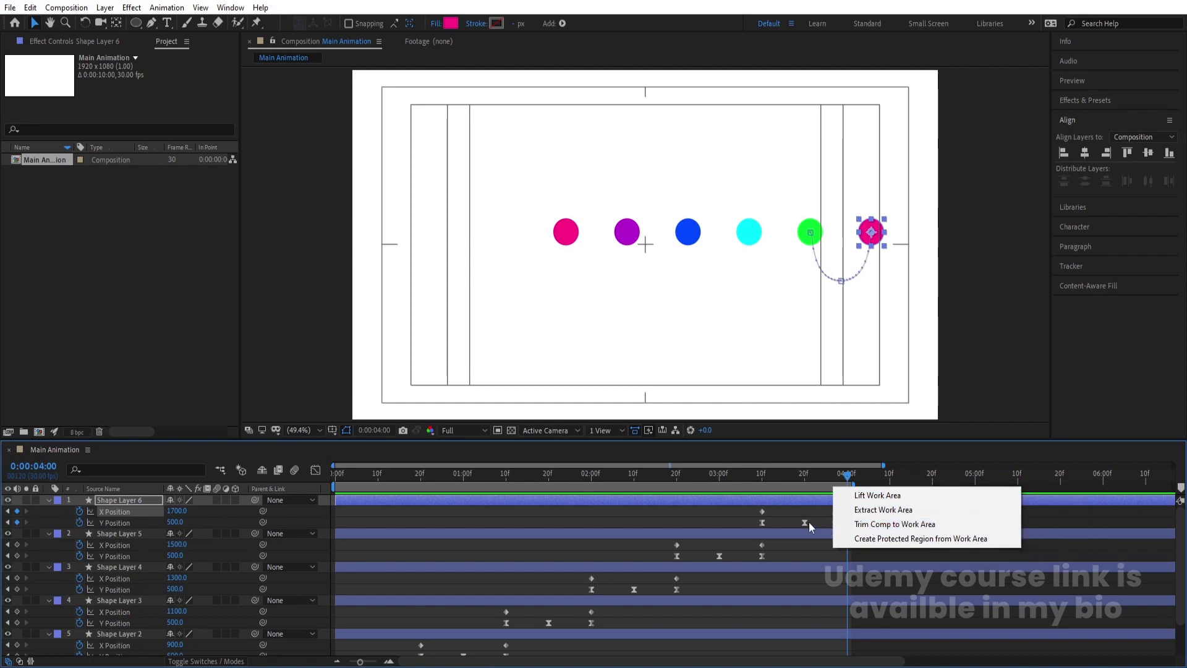
left_click(786, 510)
key("ctrl+z")
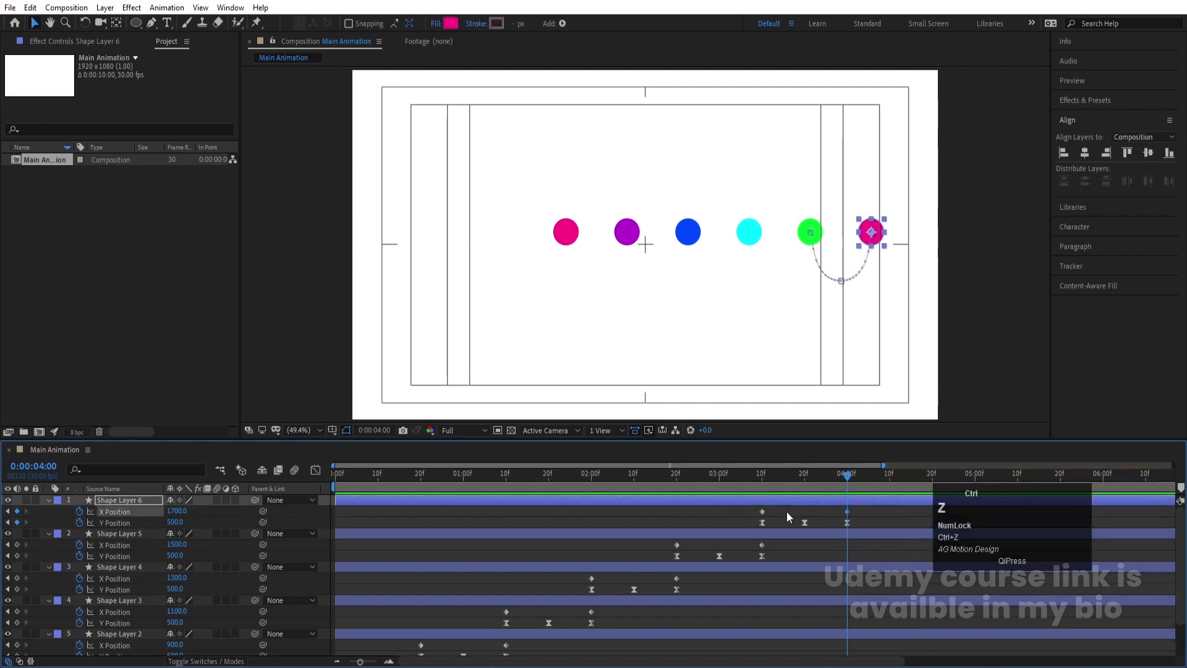
- Collapse the layer properties and pre-compose all six shape layers into a new composition named Main Animation
left_click(352, 511)
key("u")
key("ctrl+a")
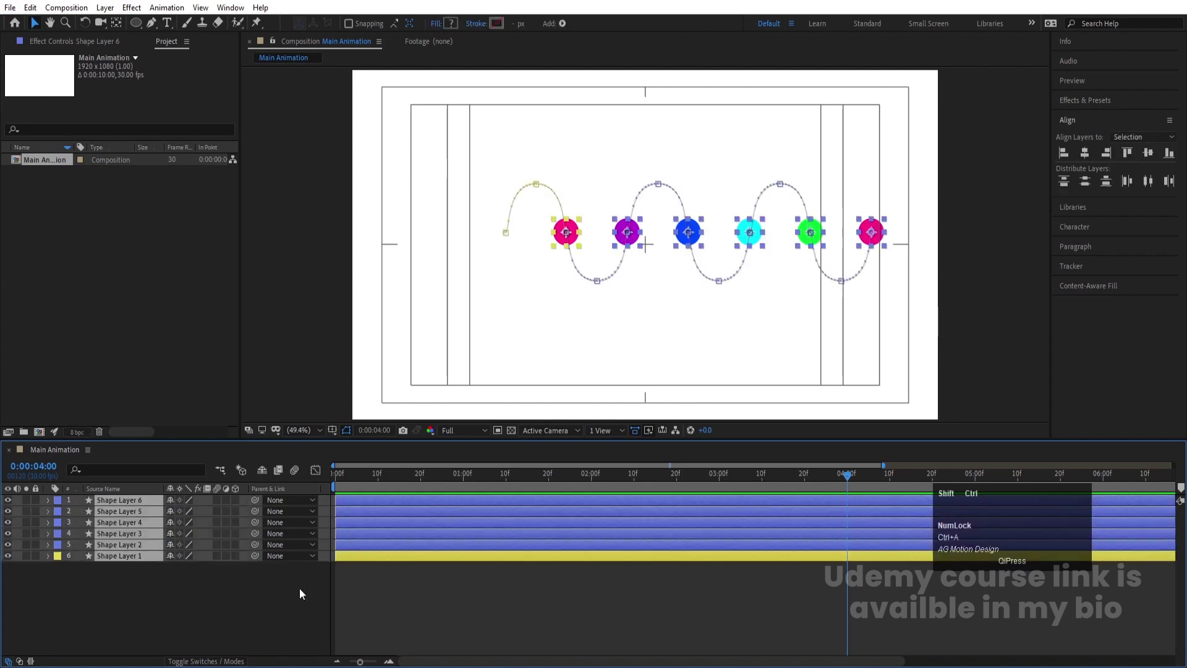
key("ctrl+shift+c")
type("Main")
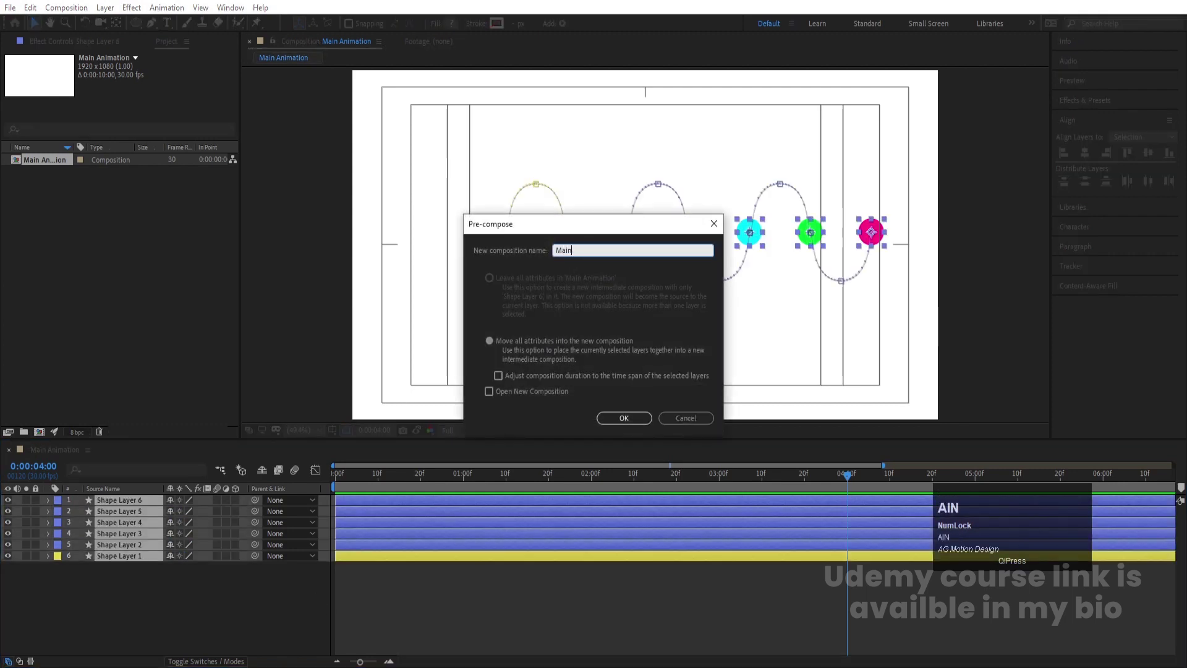
type(" Animation")
key("Return")
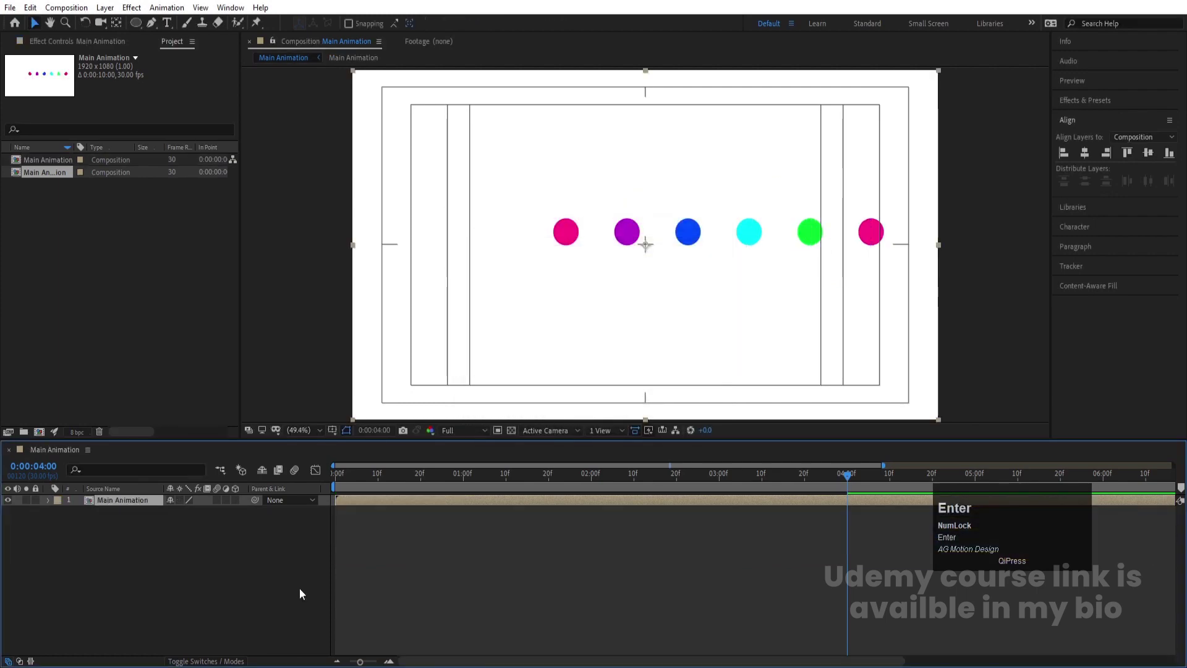
- Open the nested Main Animation composition and add a null object to it
double_click(129, 499)
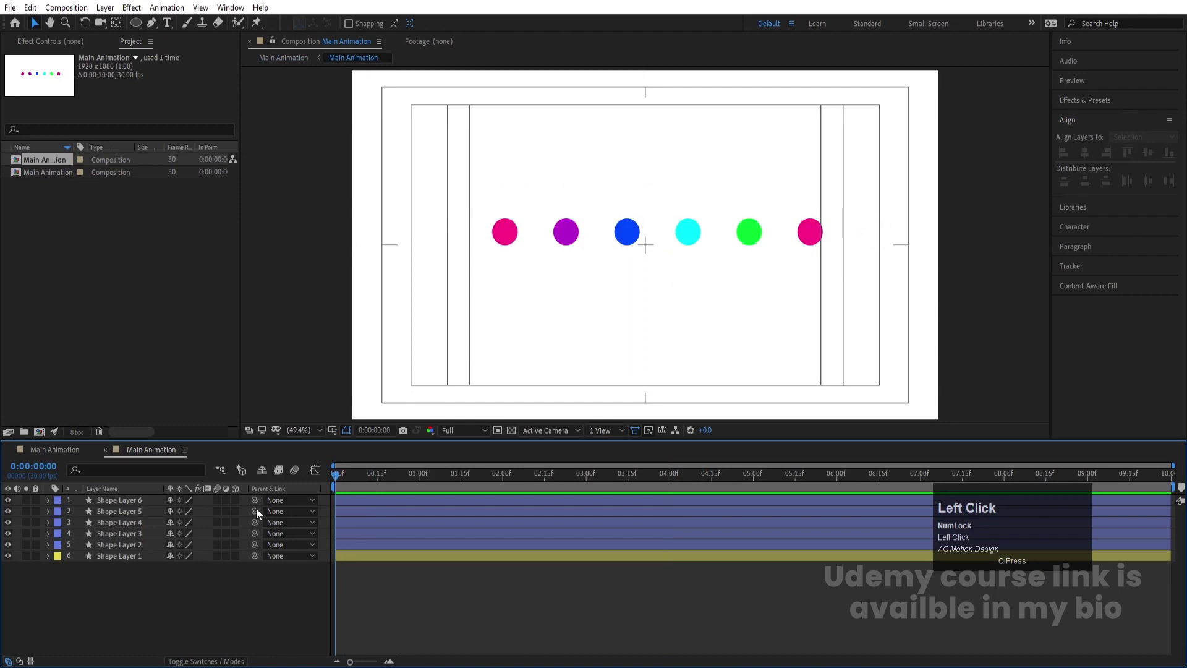
right_click(183, 596)
left_click(220, 455)
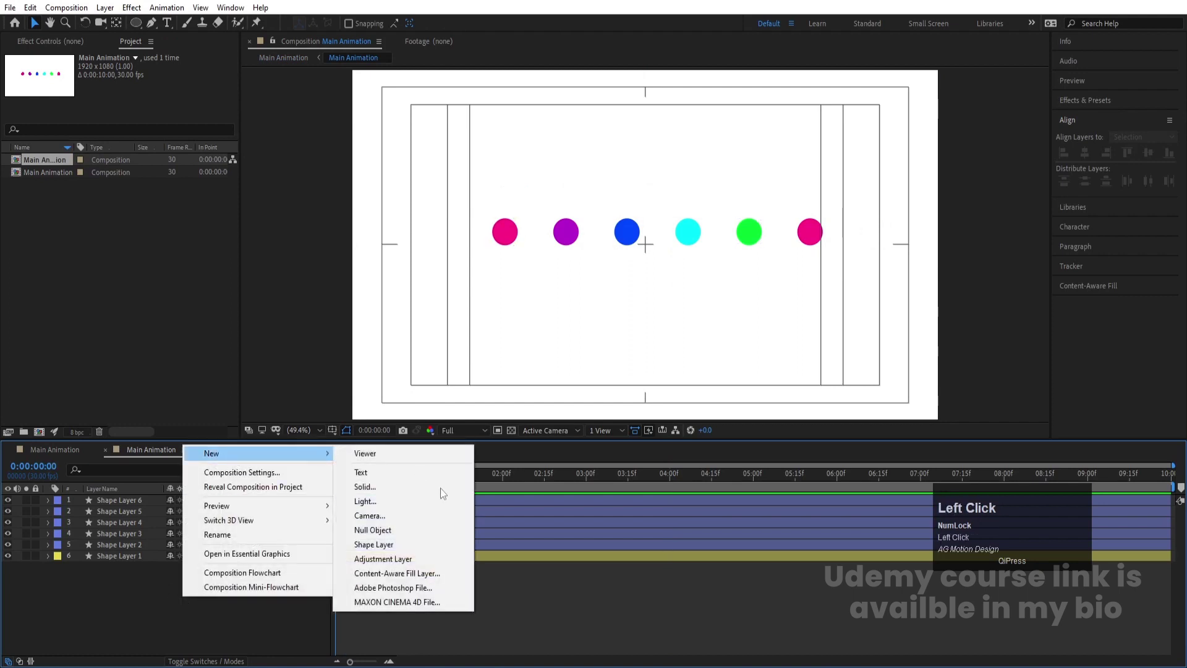
left_click(372, 530)
- Parent Shape Layers 1 to 6 to the null object
left_click(126, 512)
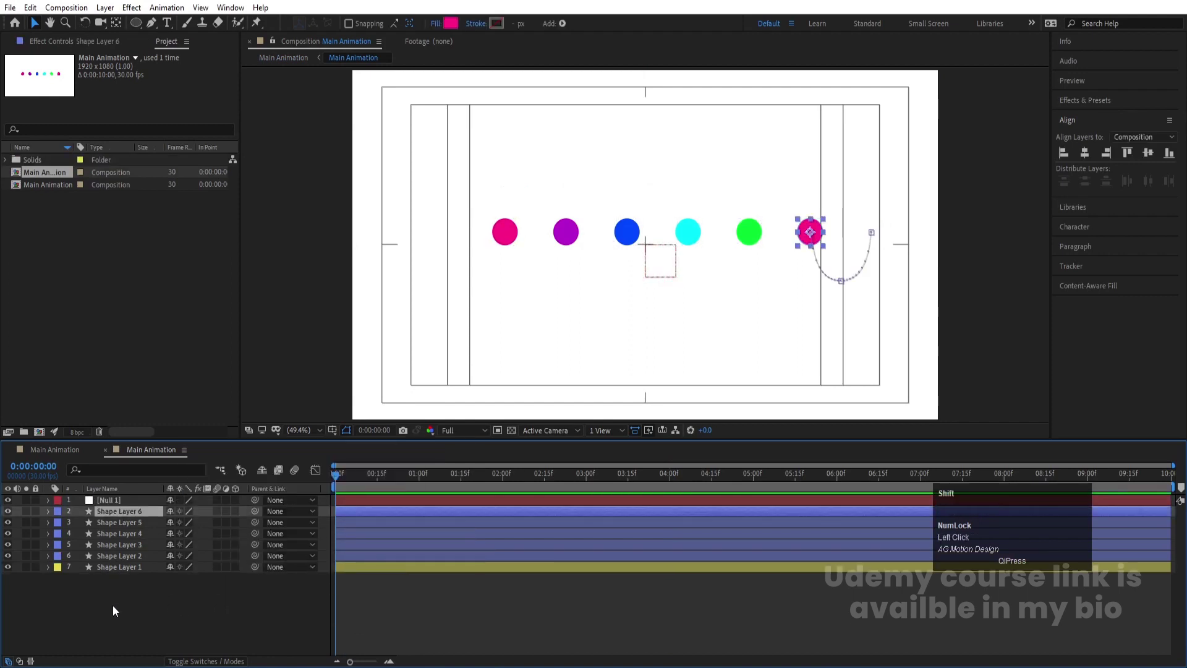
left_click(116, 567, "shift")
left_click_drag(255, 511, 120, 501)
left_click(149, 595)
- Add a Position keyframe to the null object at 0:00:00:00
left_click(120, 499)
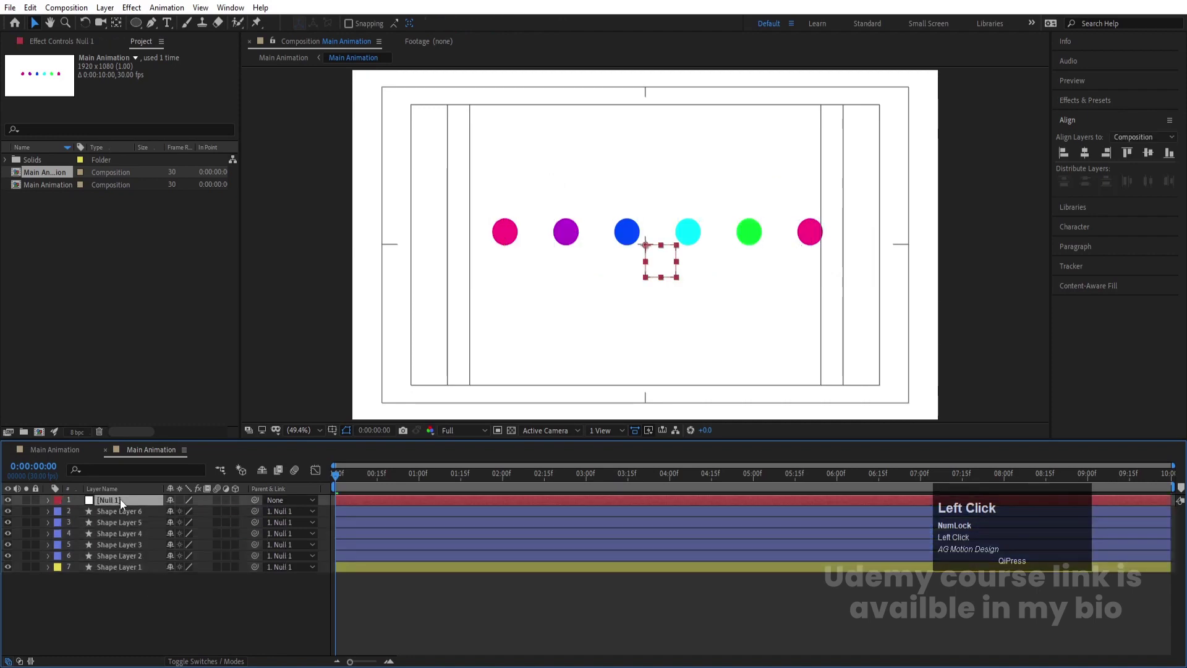
key("p")
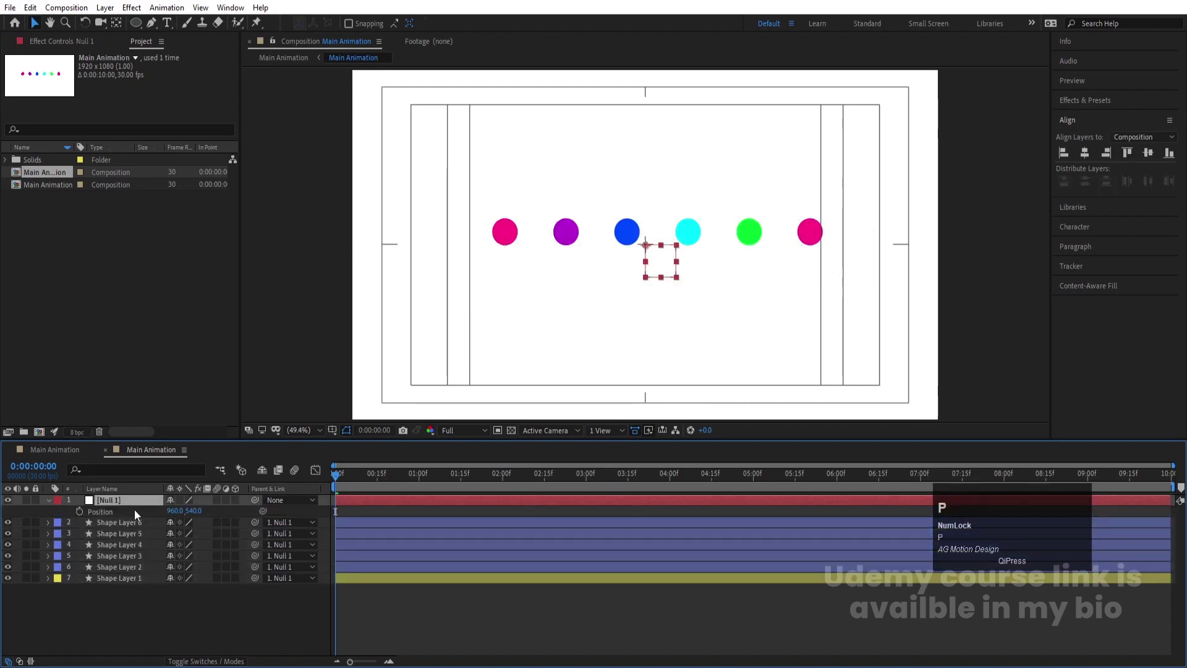
left_click(79, 511)
left_click(168, 623)
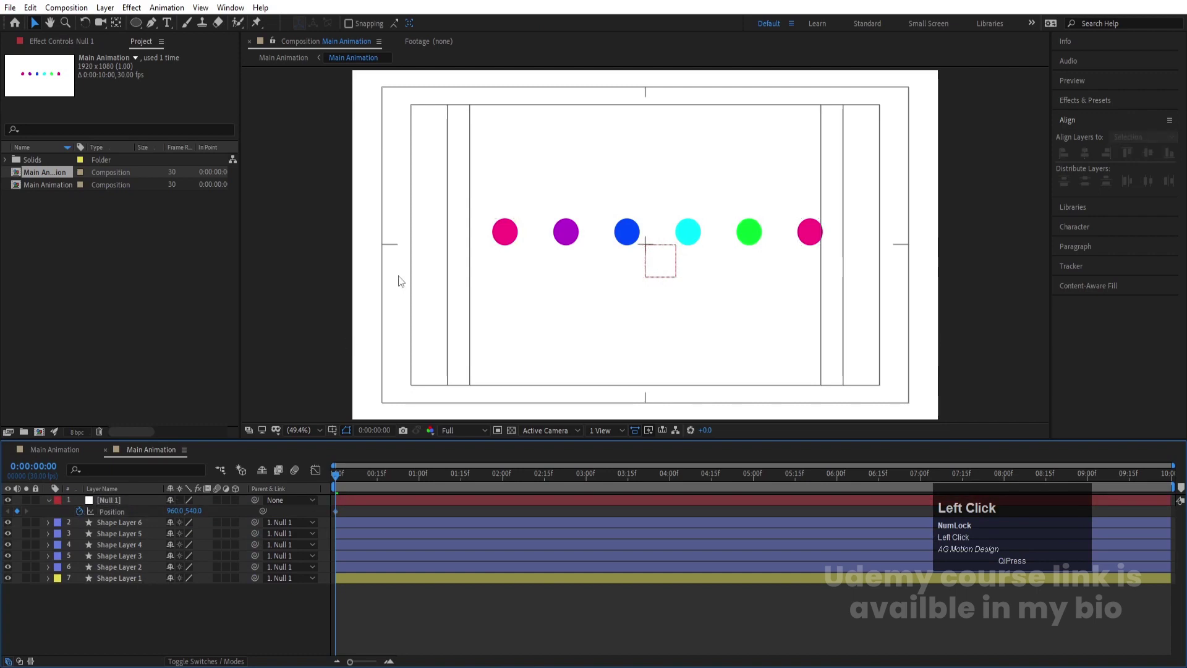
- Show the rulers and place a vertical guide against the left edge of the first pink circle
key("ctrl")
key("ctrl+r")
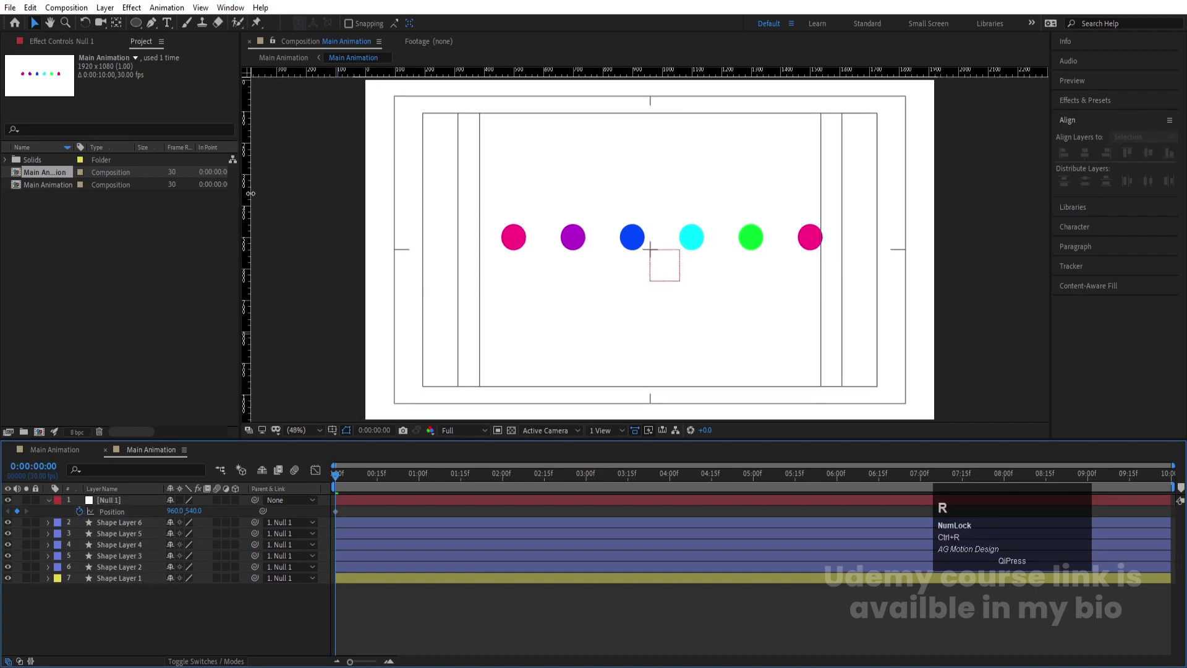
left_click_drag(249, 201, 500, 272)
scroll(508, 240, "up", 3)
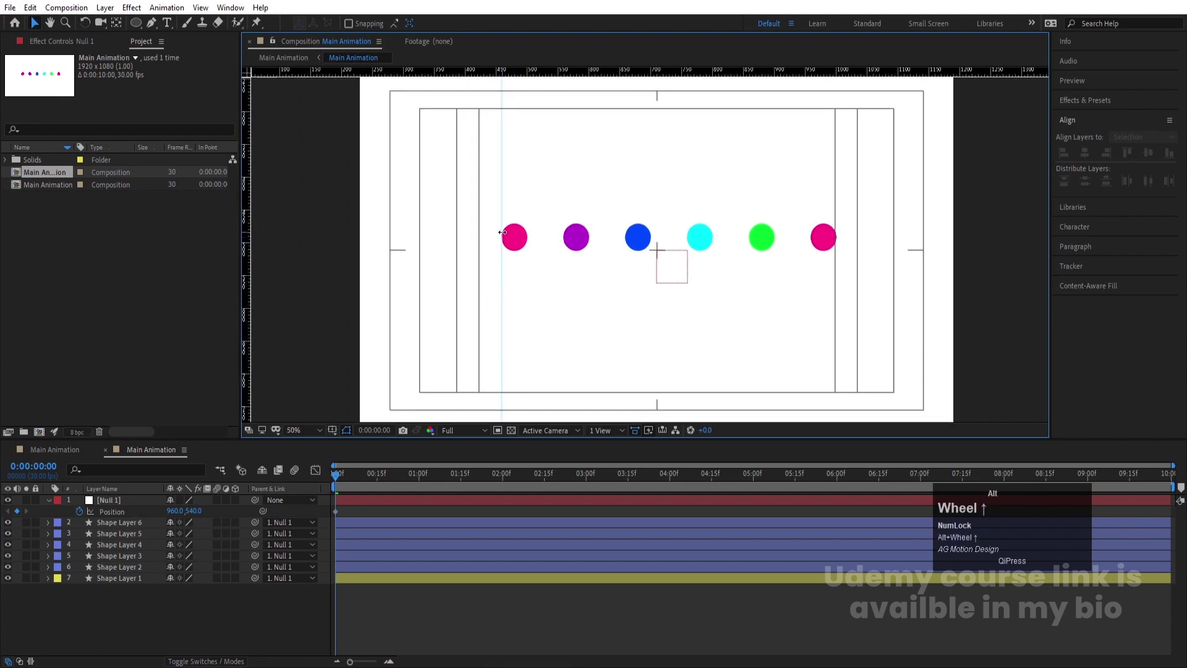
scroll(414, 591, "up", 5)
key("minus")
key("minus")
key("minus")
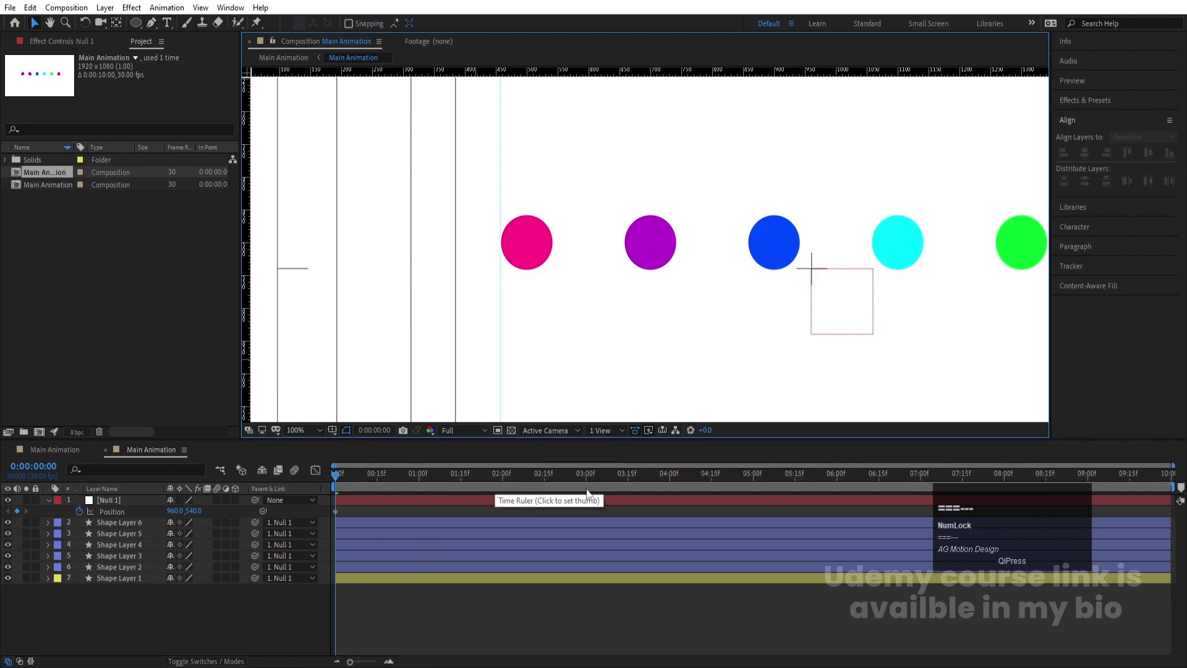
- Keyframe the null's Position at 760, 540 at 0:00:04:00, shifting the row left until the first circle meets the guide
key("u")
key("u")
left_click(673, 475)
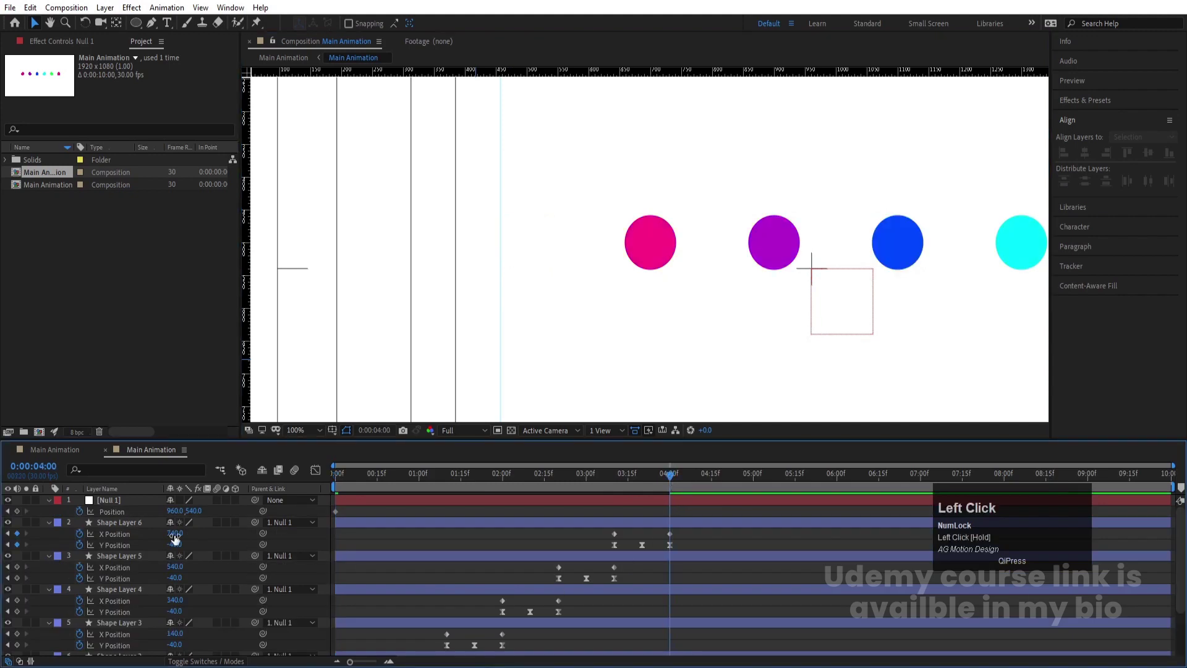
left_click(110, 502)
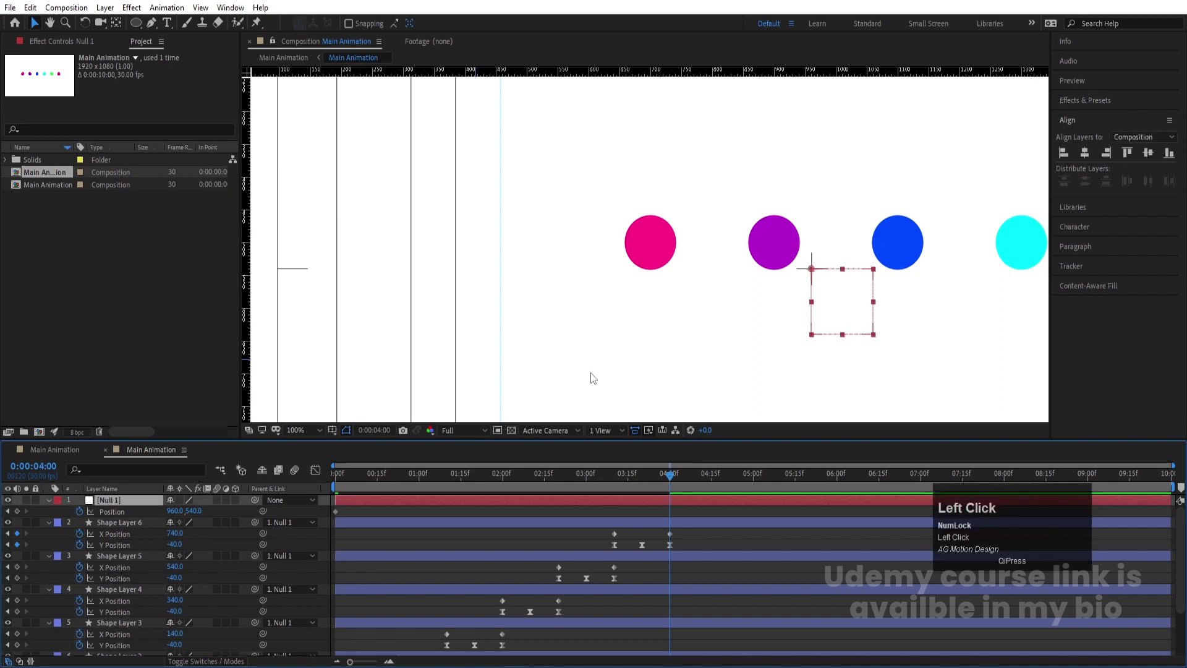
left_click_drag(825, 303, 709, 307)
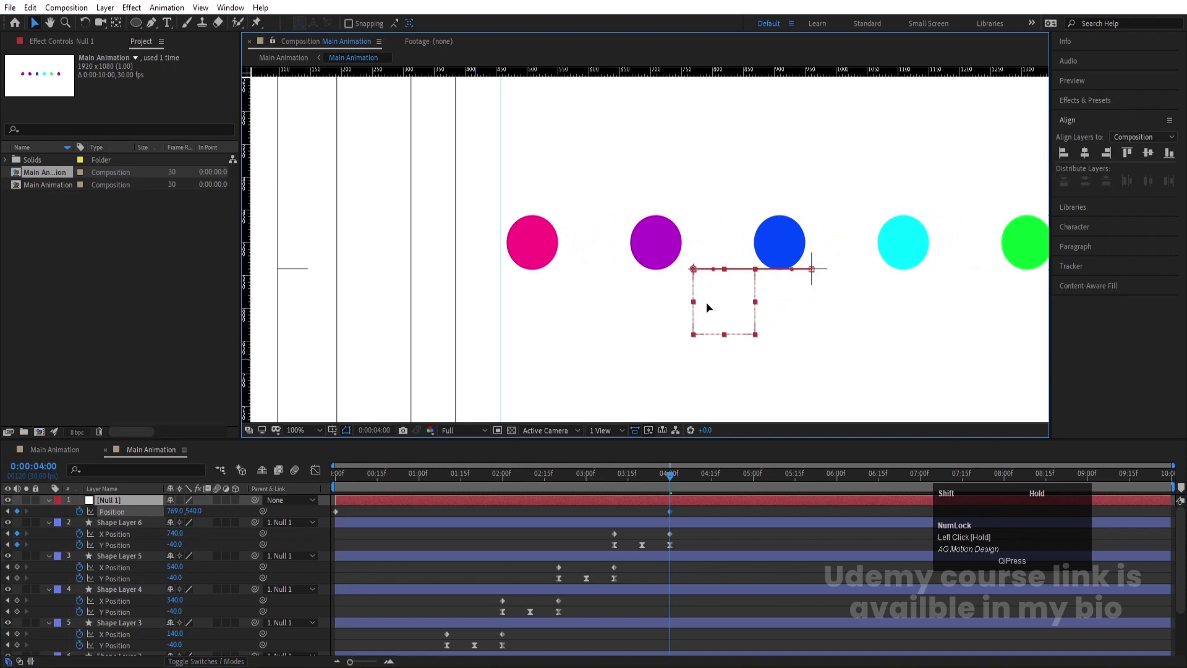
key("Left")
key("Left")
key("Left")
key("Left")
key("Left")
key("Left")
key("Left")
key("Left")
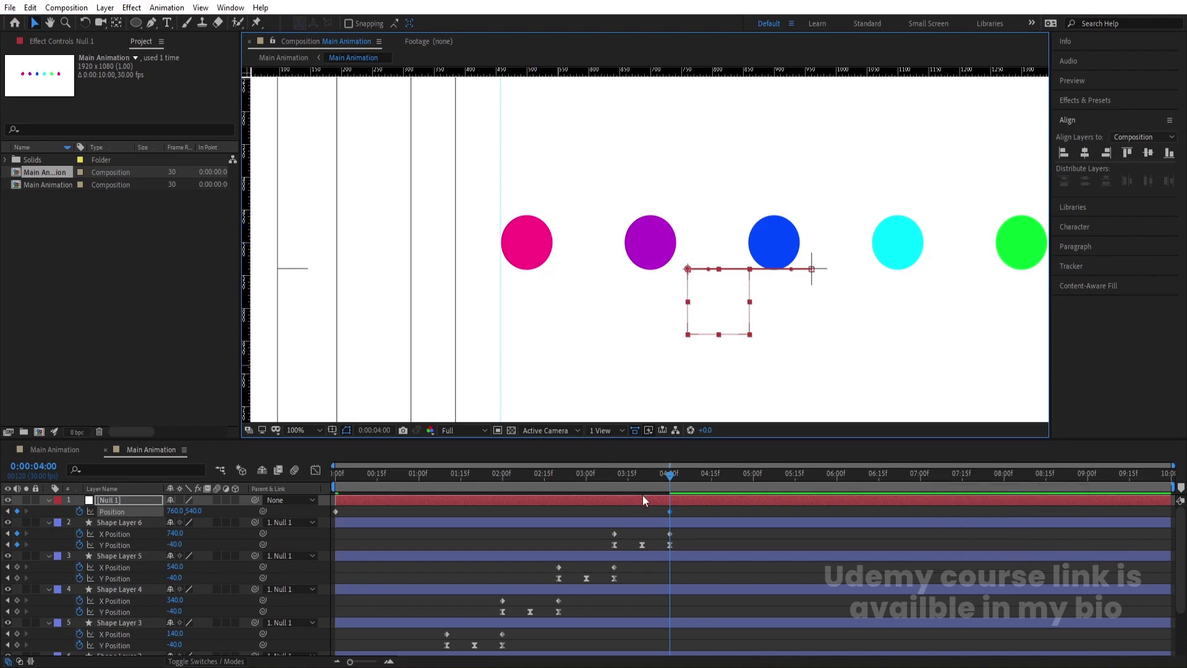
left_click(620, 506)
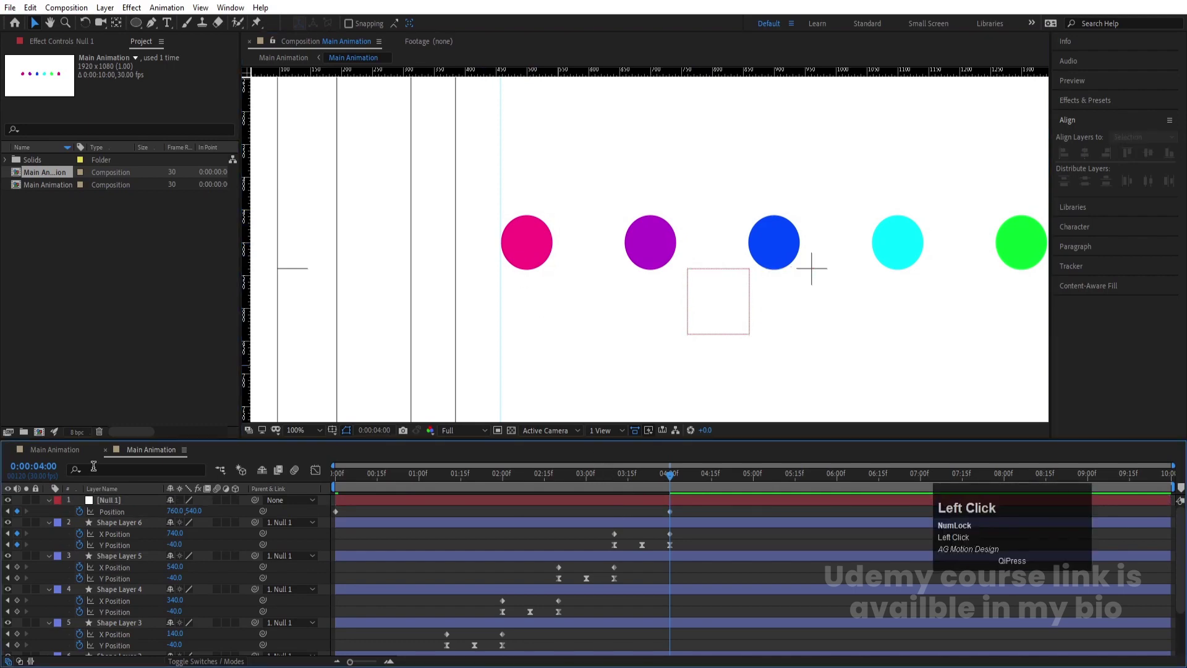
left_click(65, 452)
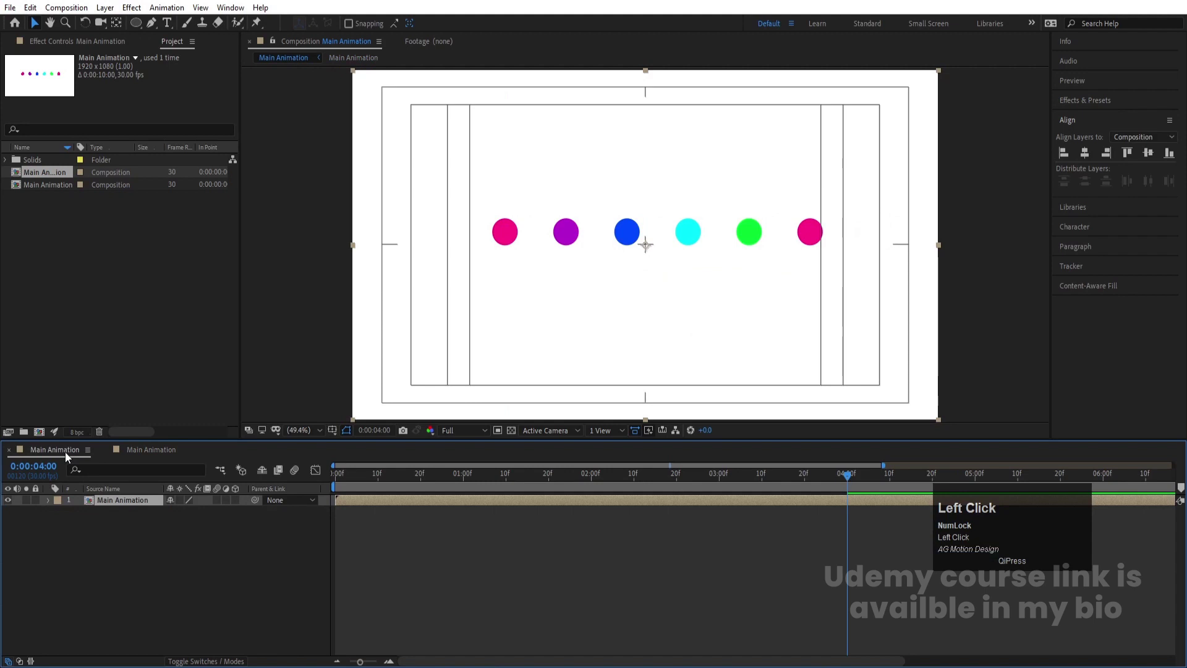
key("alt")
key("alt+bracketright")
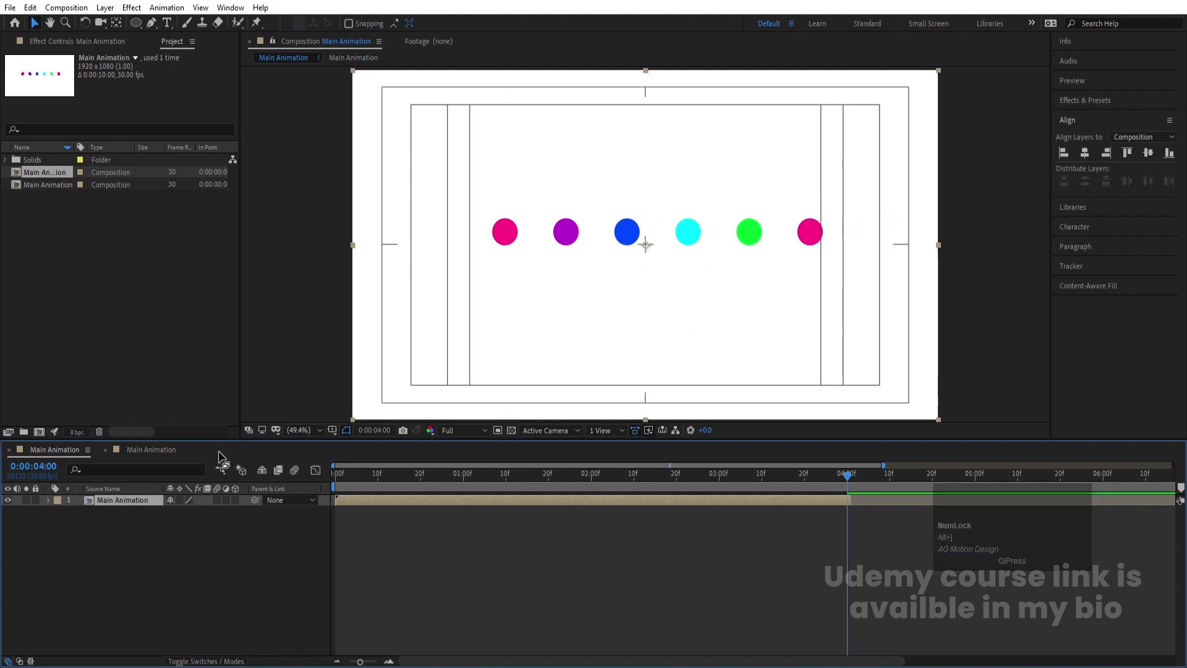
left_click(805, 484)
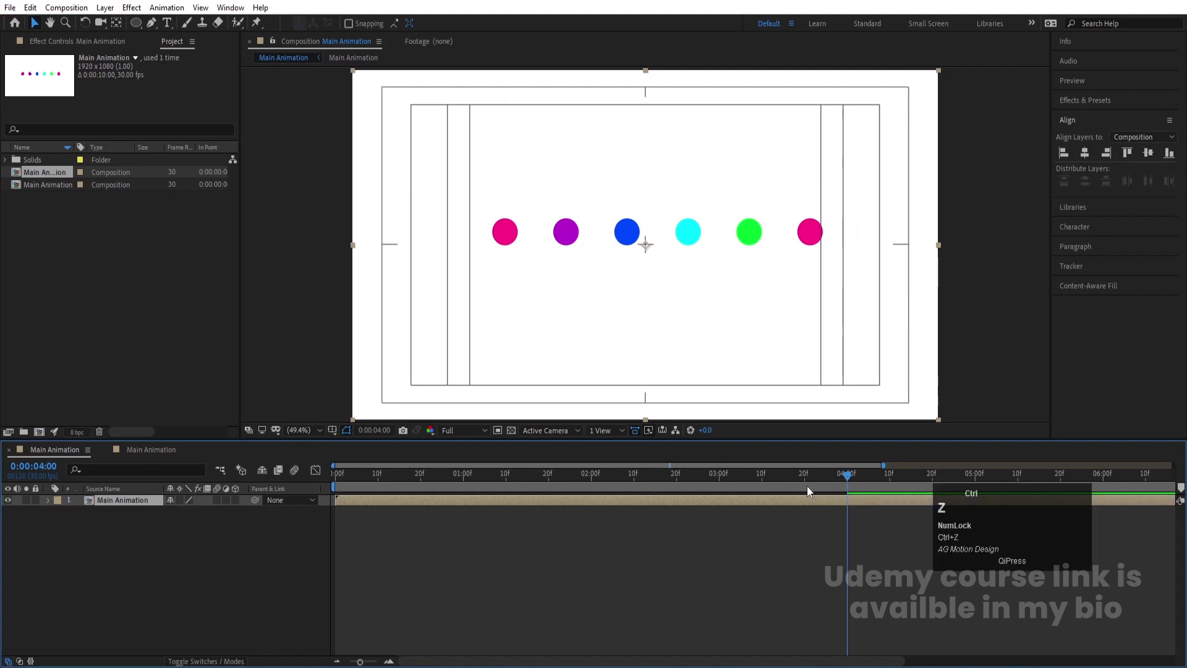
- Trim the nested Main Animation composition to the work area ending at 0:00:04:00
double_click(840, 504)
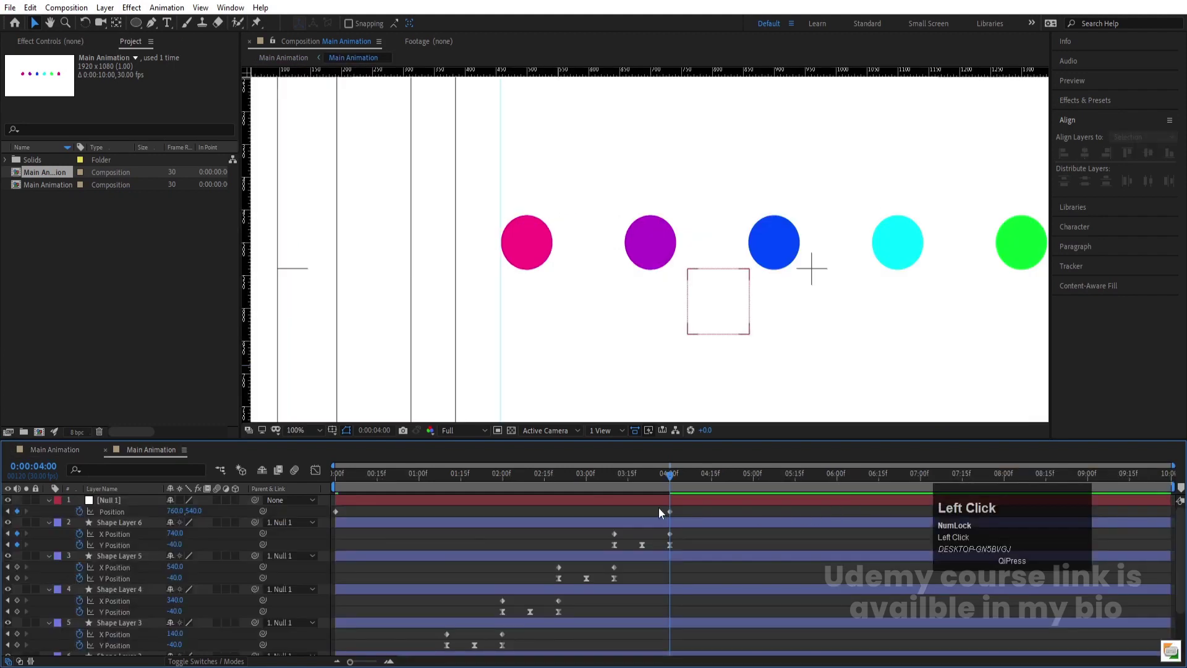
right_click(664, 489)
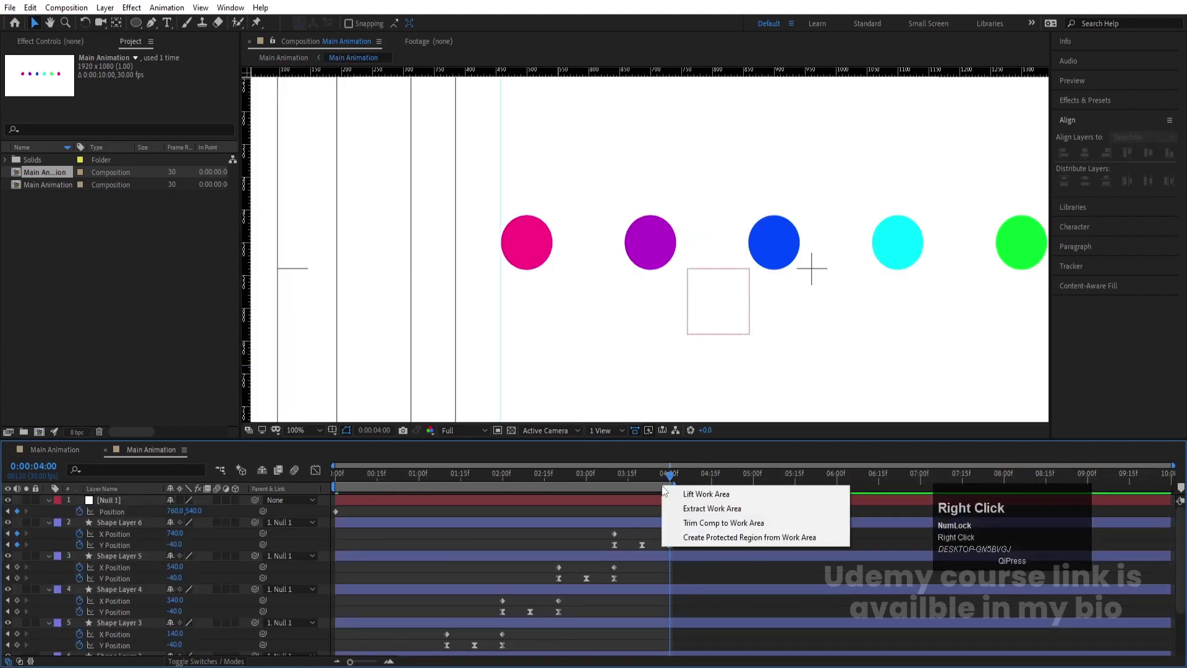
left_click(711, 523)
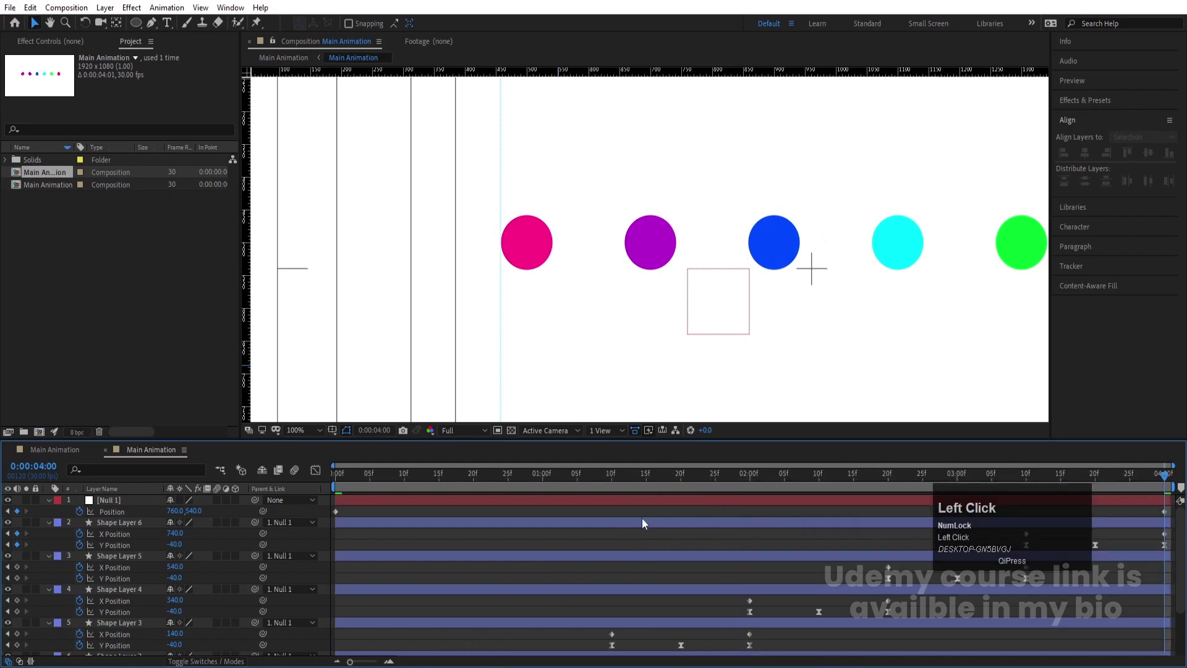
- Return to the outer Main Animation composition and enable time remapping on its nested Main Animation layer
left_click(43, 451)
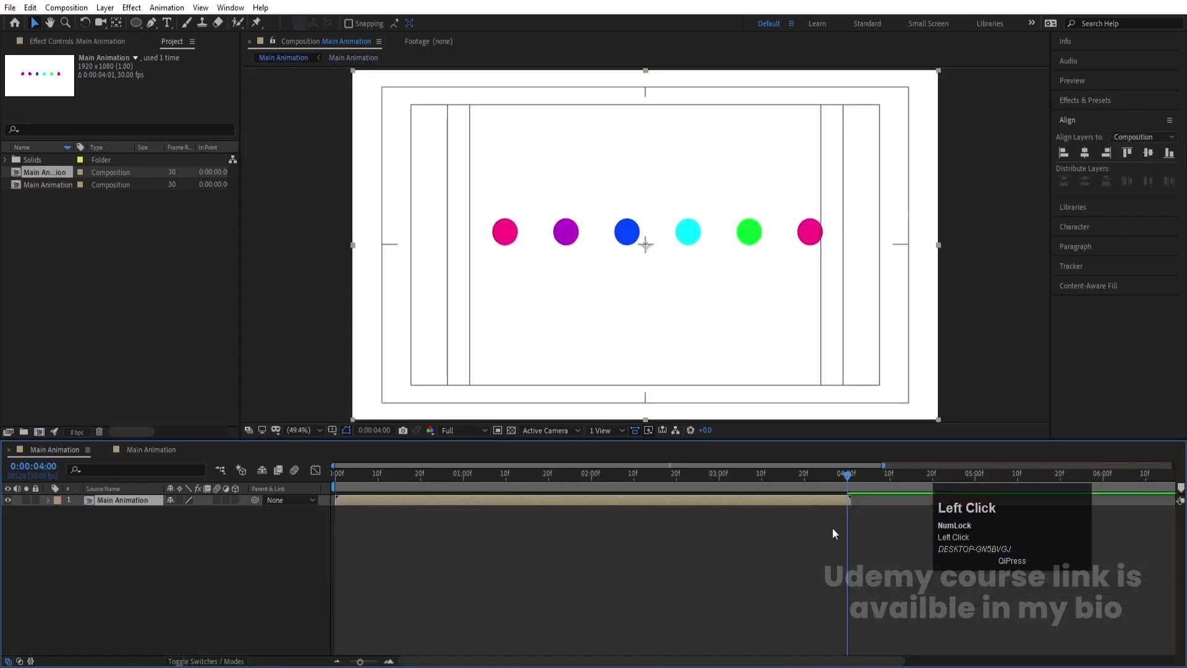
left_click(220, 558)
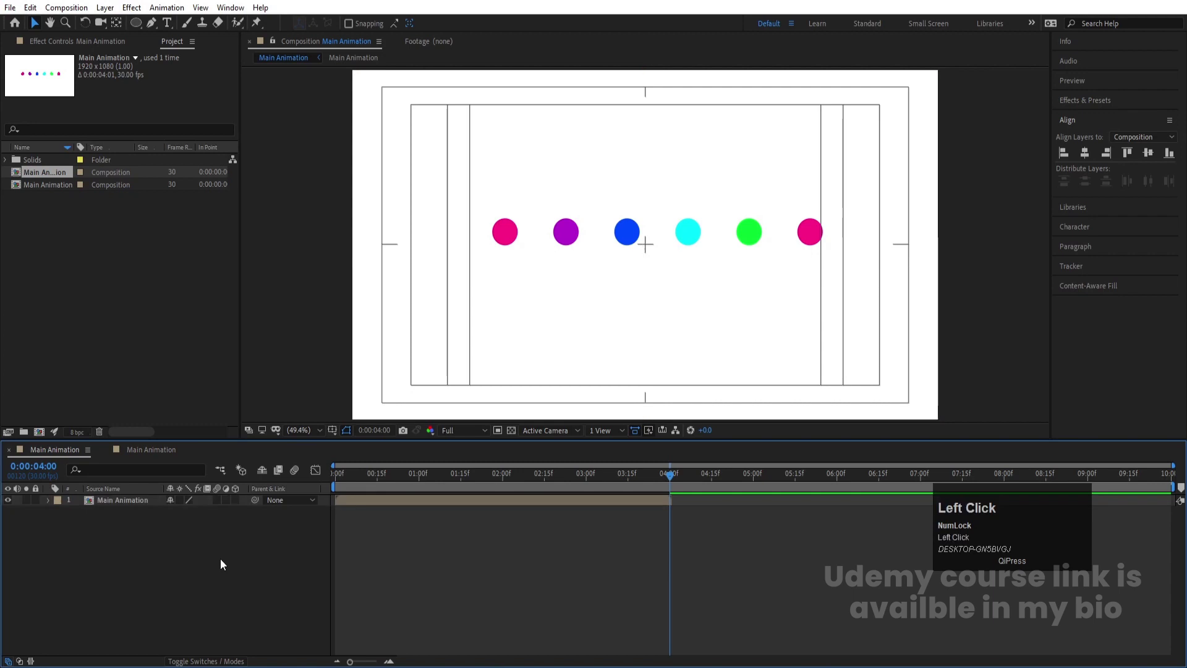
left_click(123, 500)
right_click(123, 500)
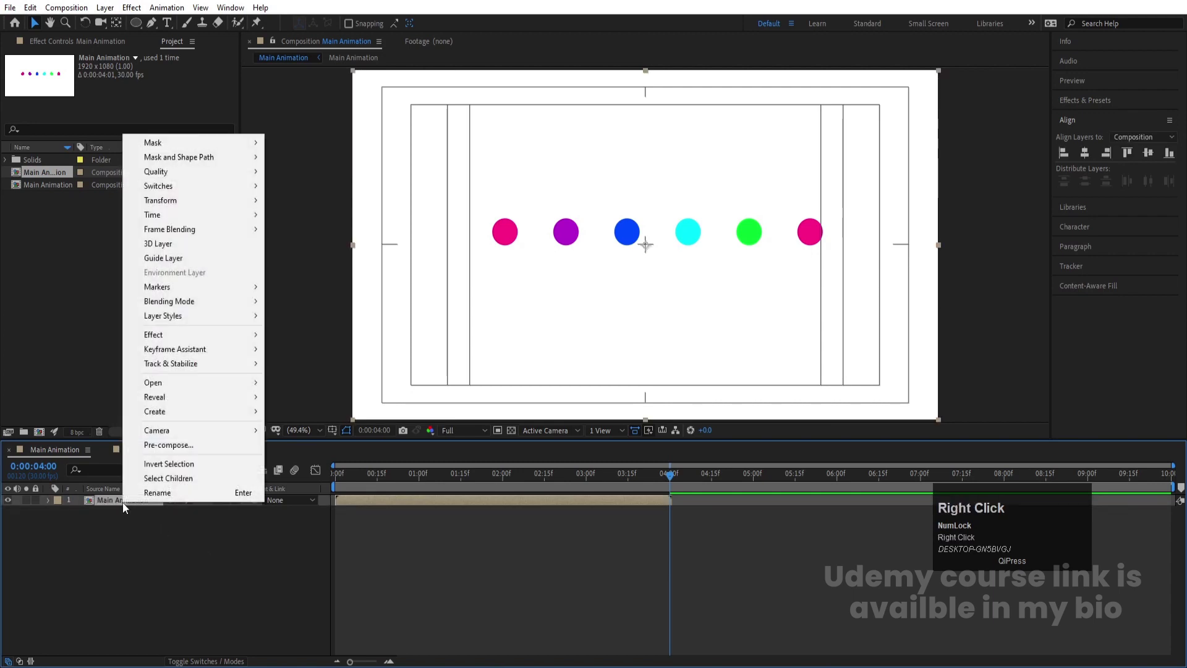
left_click(185, 214)
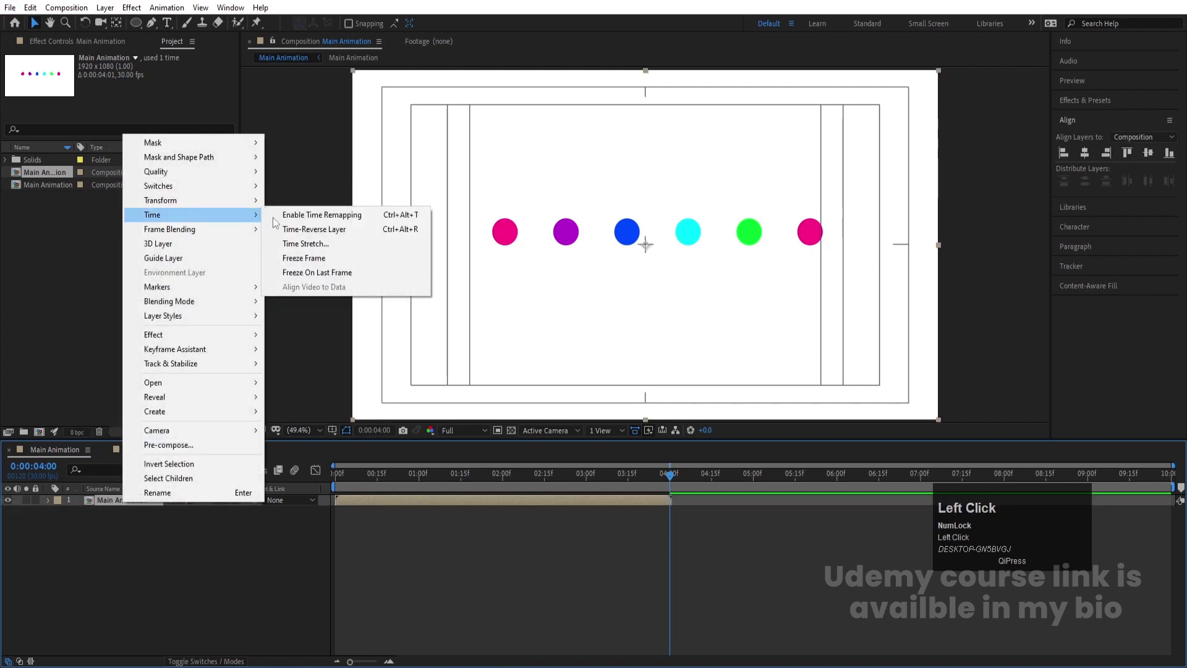
left_click(307, 219)
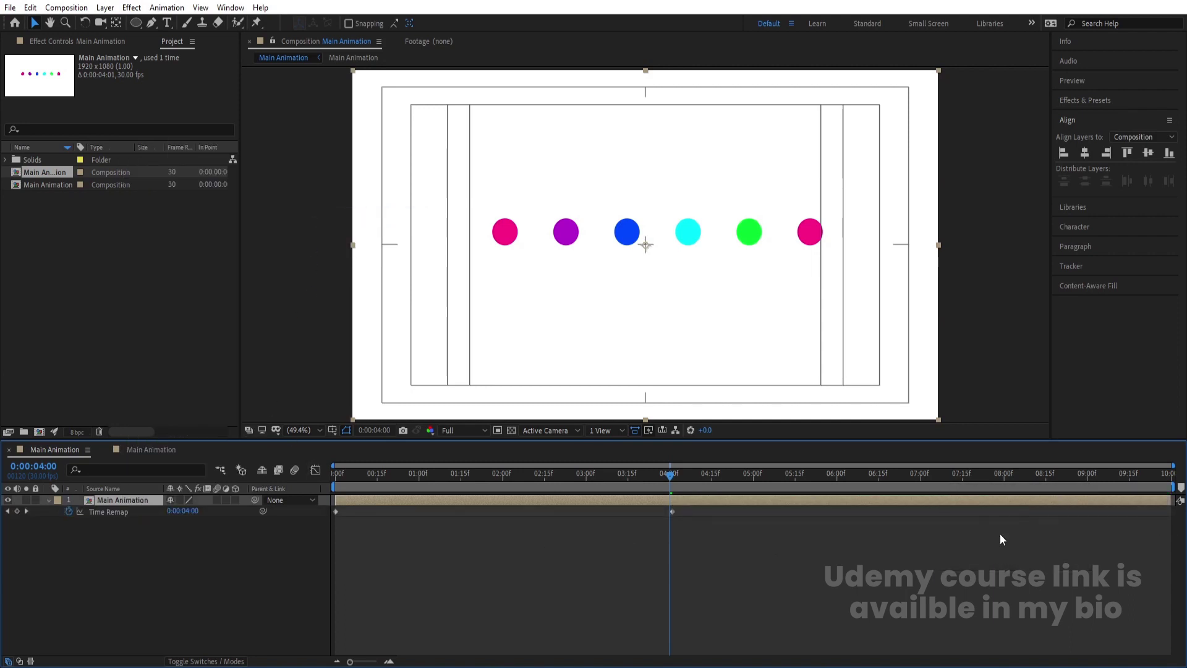
- Add a Time Remap keyframe to the nested Main Animation layer at 0:00:04:00
key("Num_Lock")
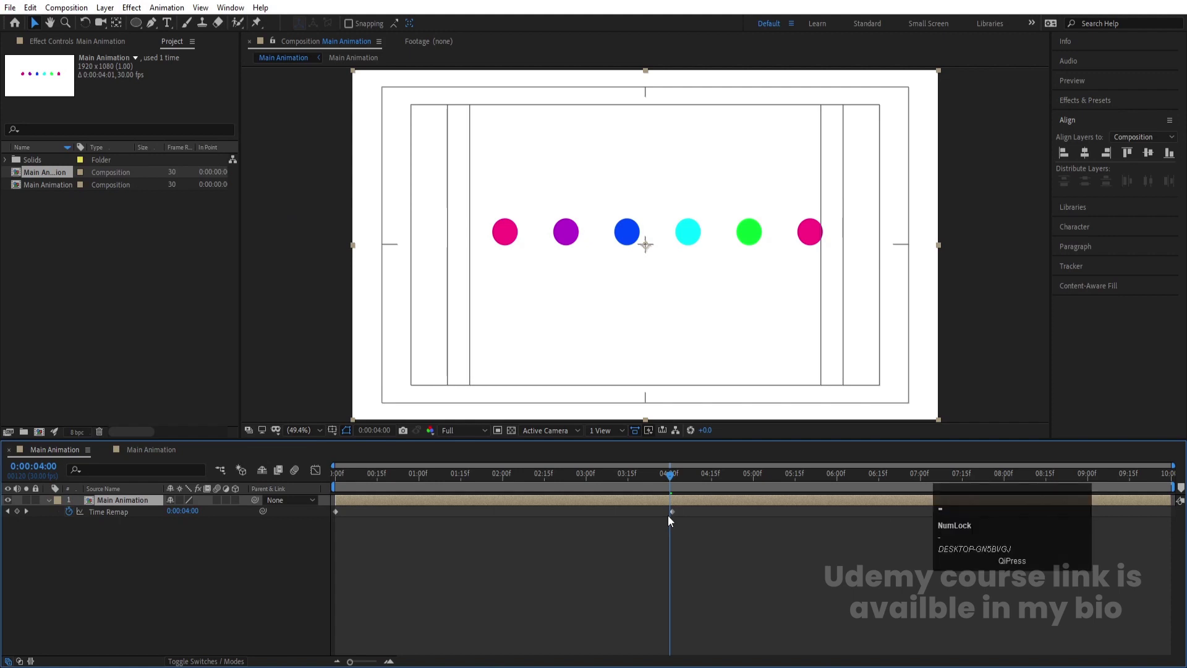
key("equal")
key("space")
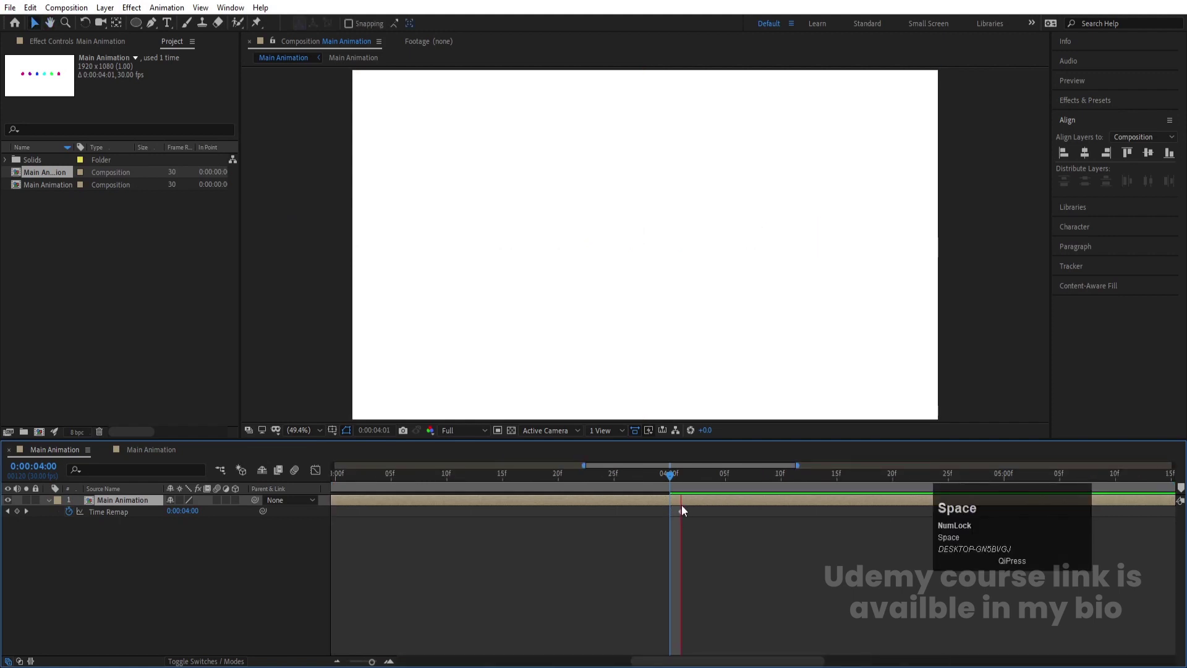
mouse_move(688, 486)
left_mouse_down()
mouse_move(673, 484)
mouse_move(679, 528)
mouse_move(673, 490)
left_mouse_up()
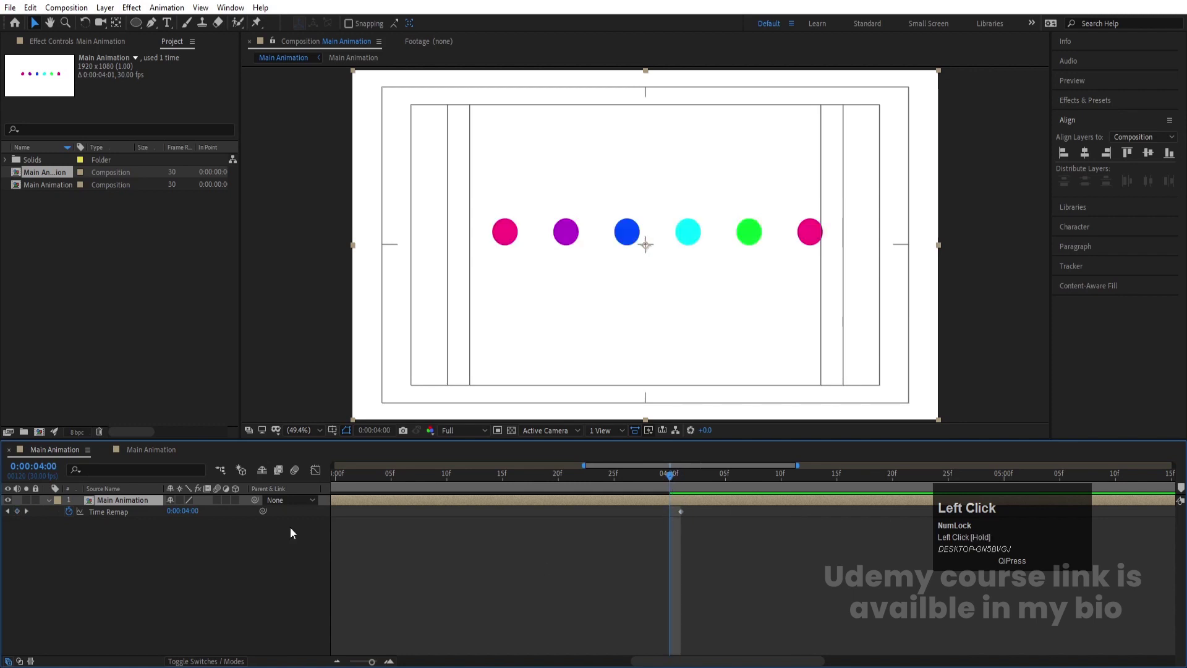
left_click(18, 510)
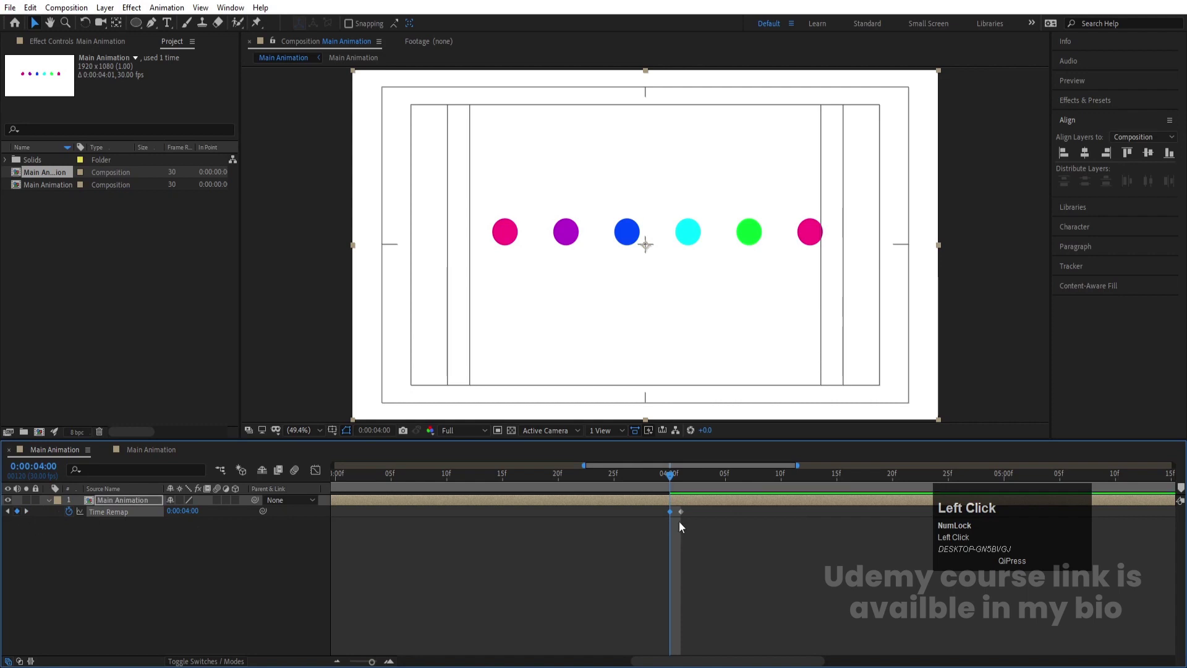
- Delete the Time Remap keyframe just after 0:00:04:00 and loop the property with the expression loopOut()
key("Delete")
left_click(80, 539)
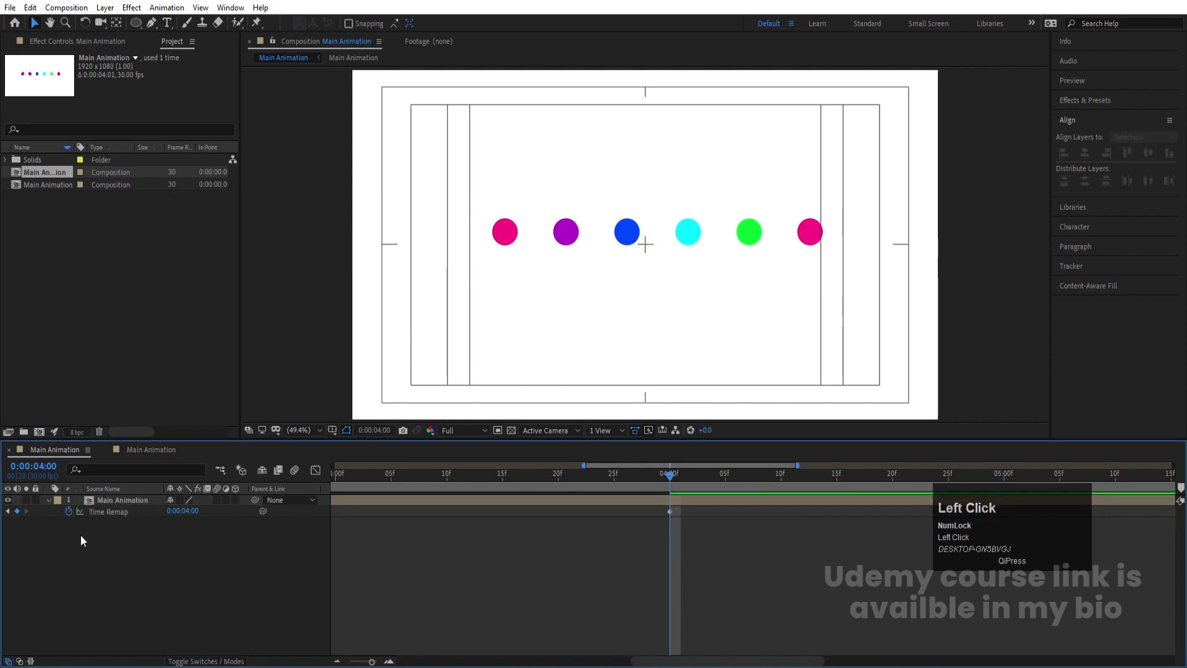
left_click(69, 511, "alt")
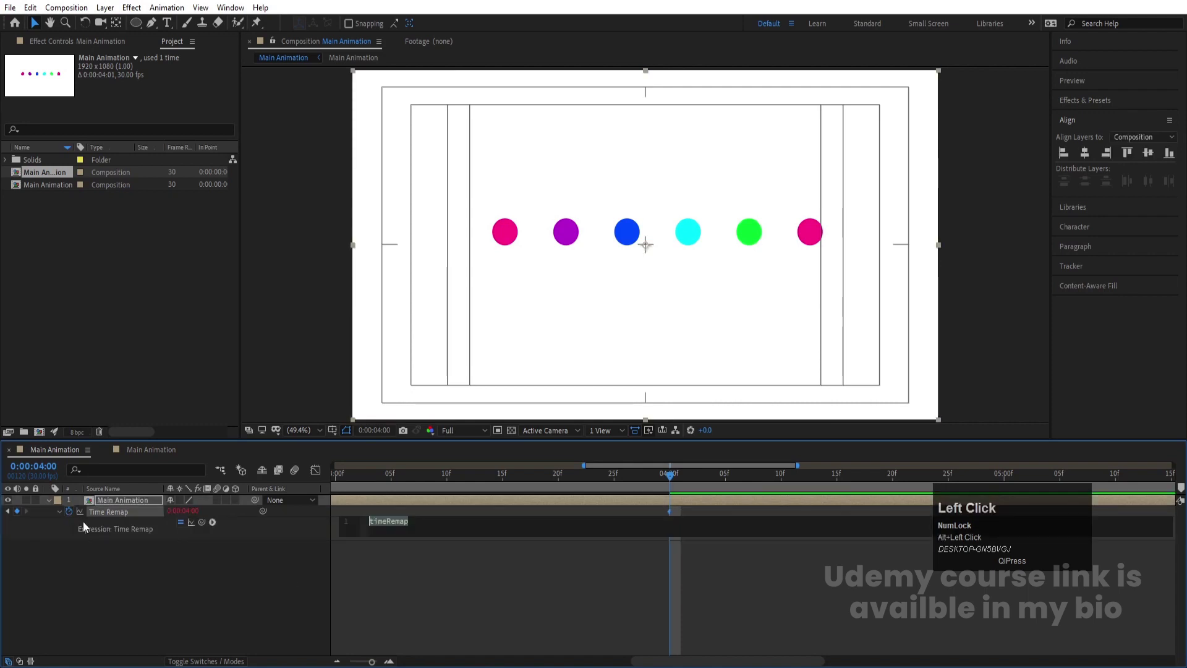
type("loopOut()")
key("Return")
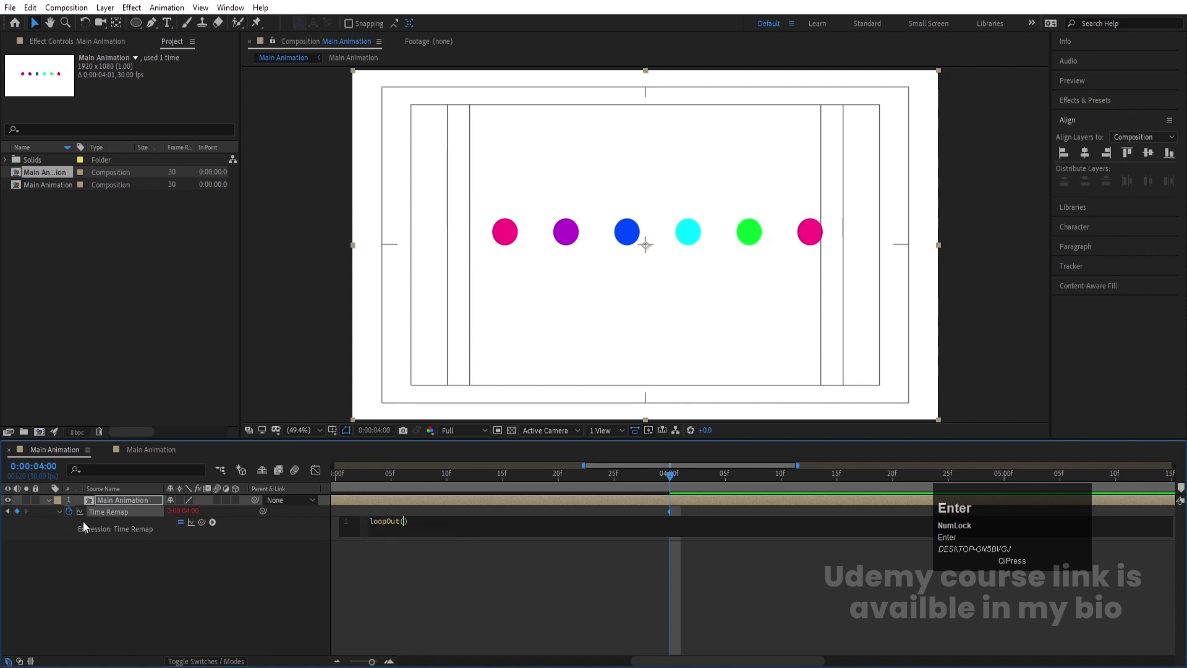
left_click(588, 628)
- Play back the time-remapped animation from the start of the timeline to check the loop
key("space")
key("minus")
key("minus")
left_click(444, 505)
key("space")
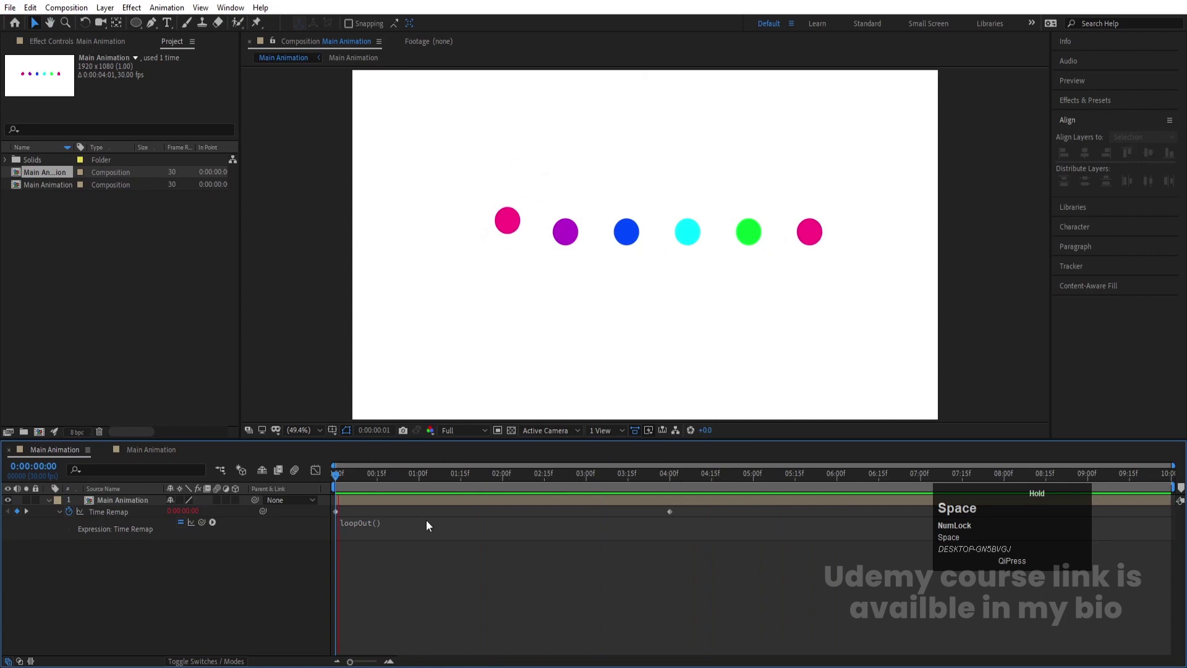
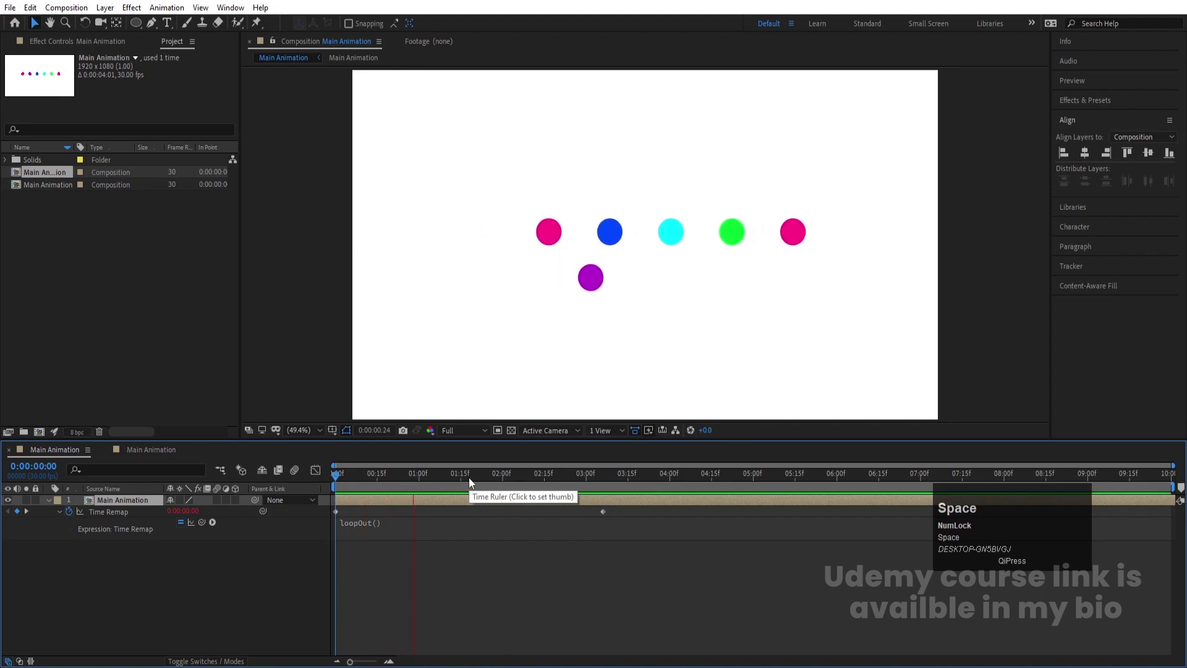
- Scale the nested Main Animation layer to 81% and move it slightly down and to the left, checking it in playback
left_click(220, 498)
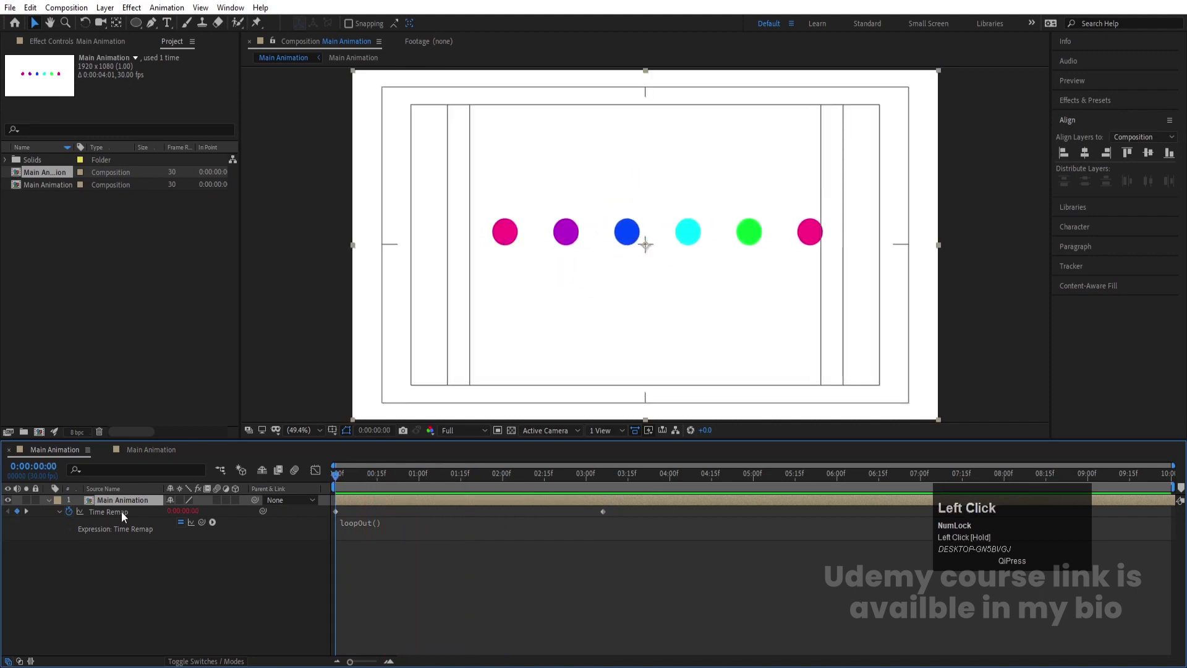
key("s")
left_click_drag(185, 510, 174, 513)
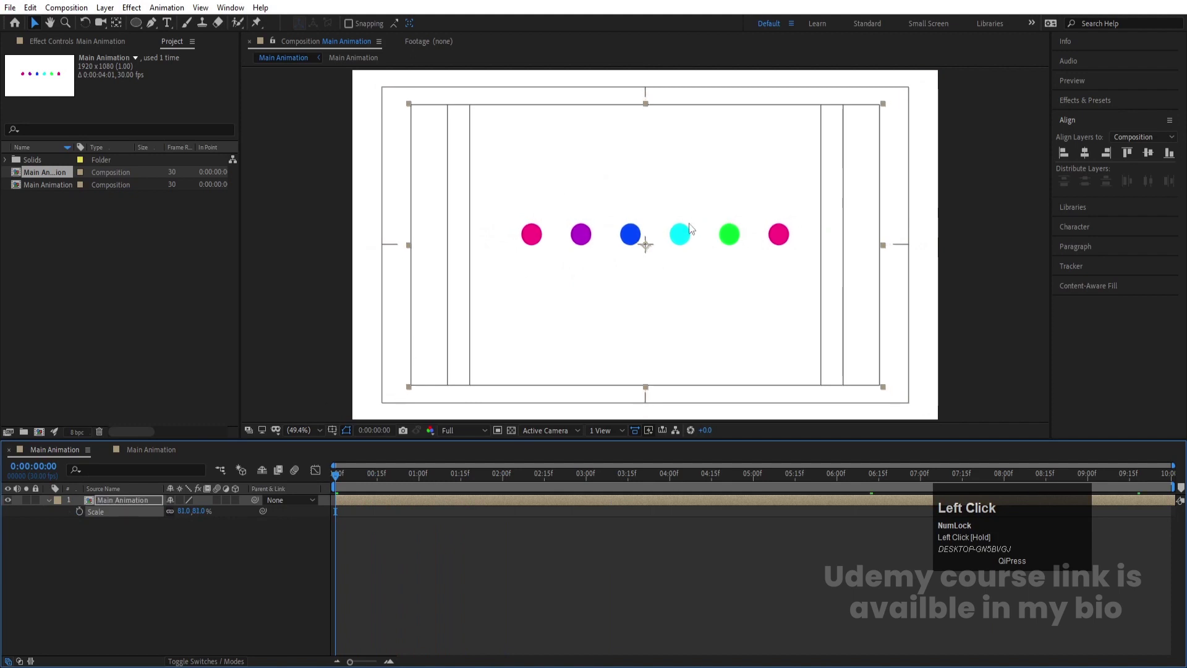
left_click_drag(690, 229, 673, 244)
key("space")
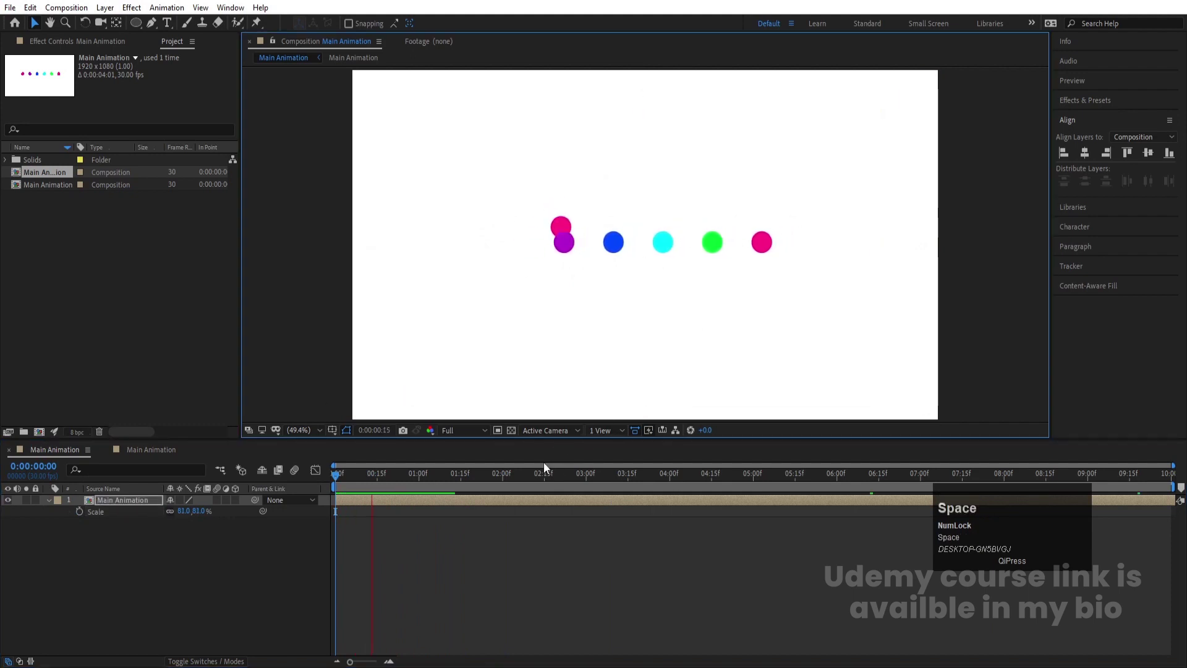
key("space")
- Apply the Echo effect to the nested Main Animation layer
left_click(336, 473)
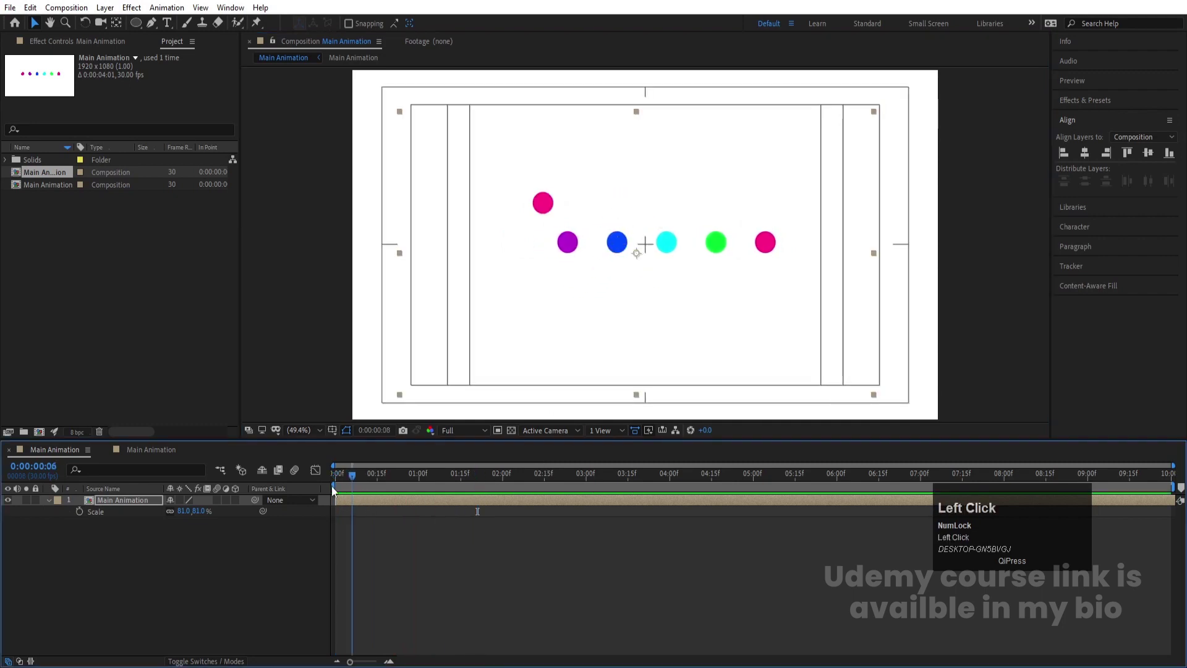
left_click(1081, 101)
left_click(1094, 116)
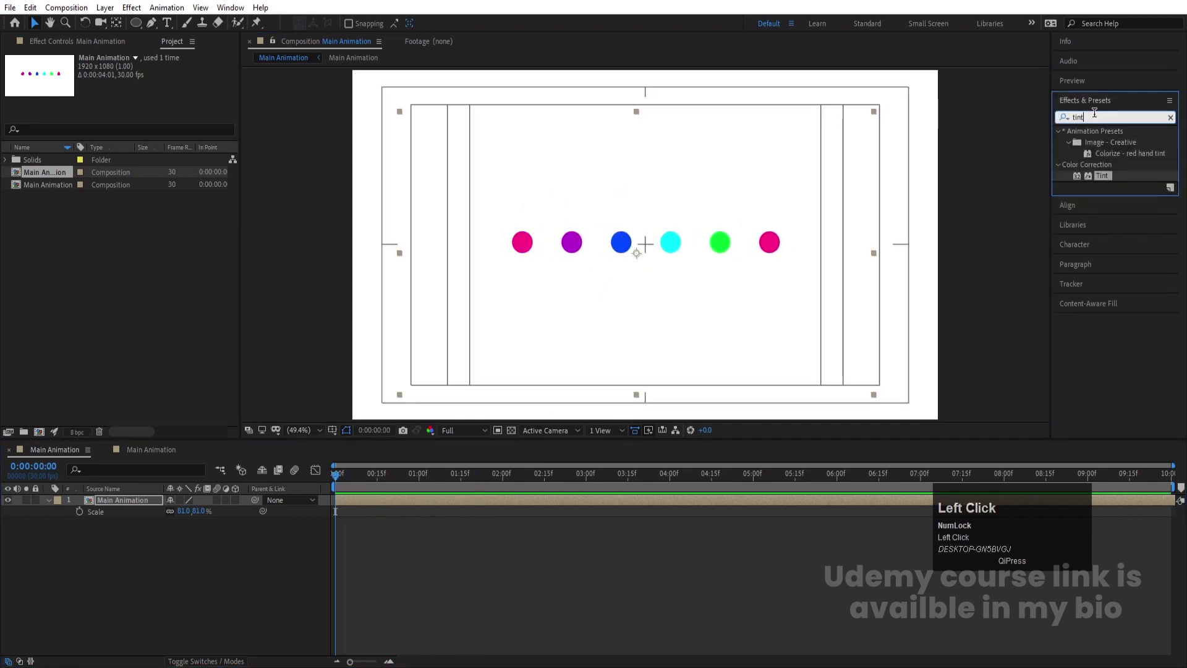
key("ctrl+a")
type("ech")
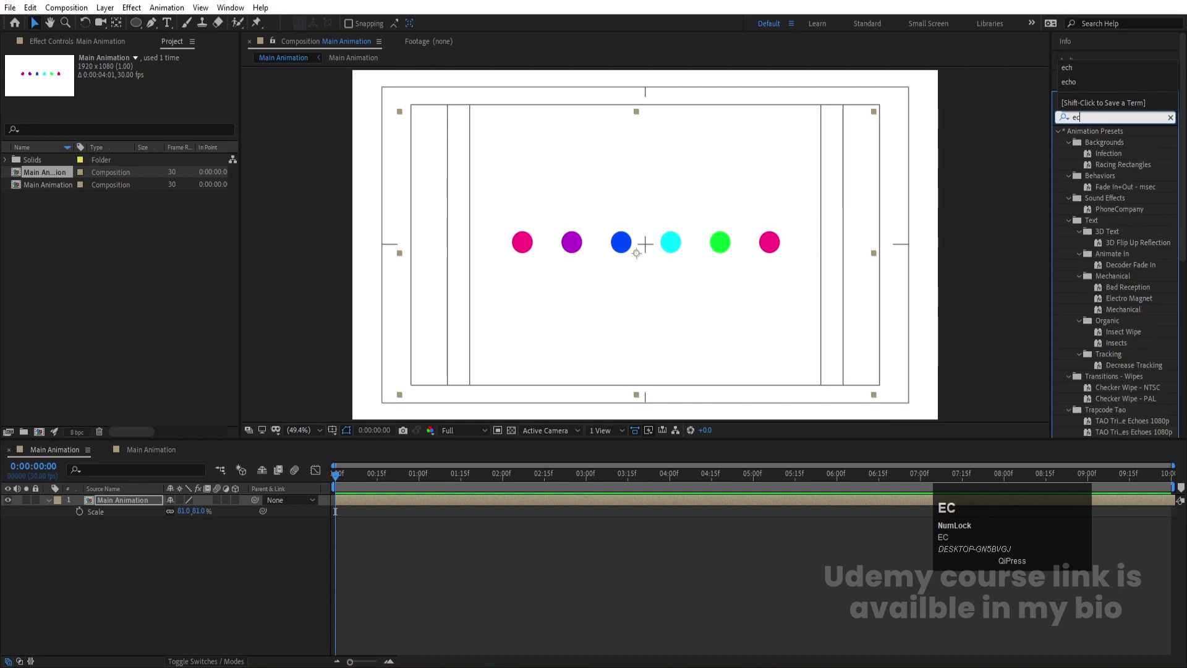
double_click(1093, 243)
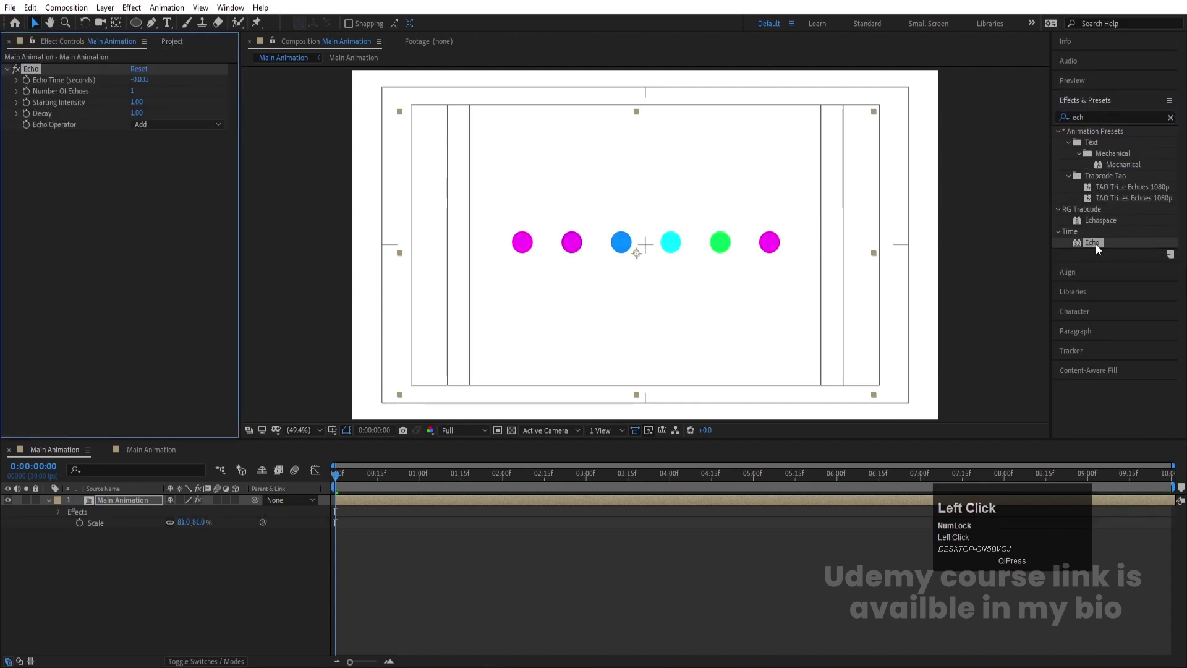
- Set the Echo effect's operator to Maximum, the number of echoes to 20 and the echo time to -0.003 seconds
left_click(153, 124)
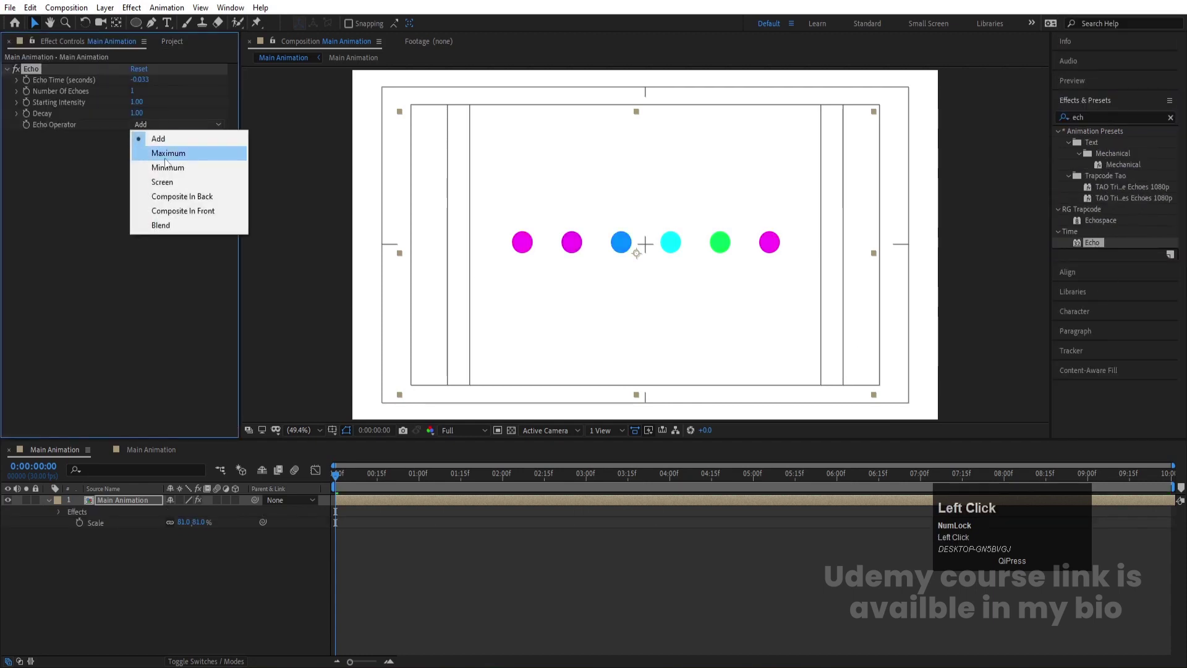
left_click(162, 152)
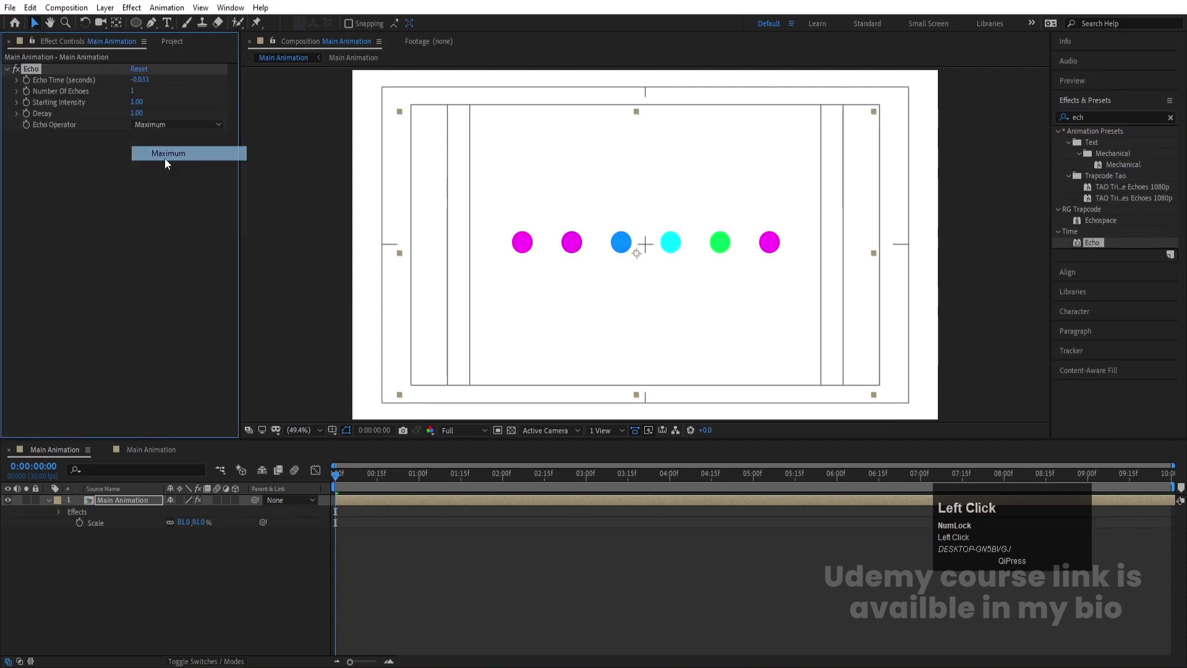
left_click(132, 92)
type("20")
key("Return")
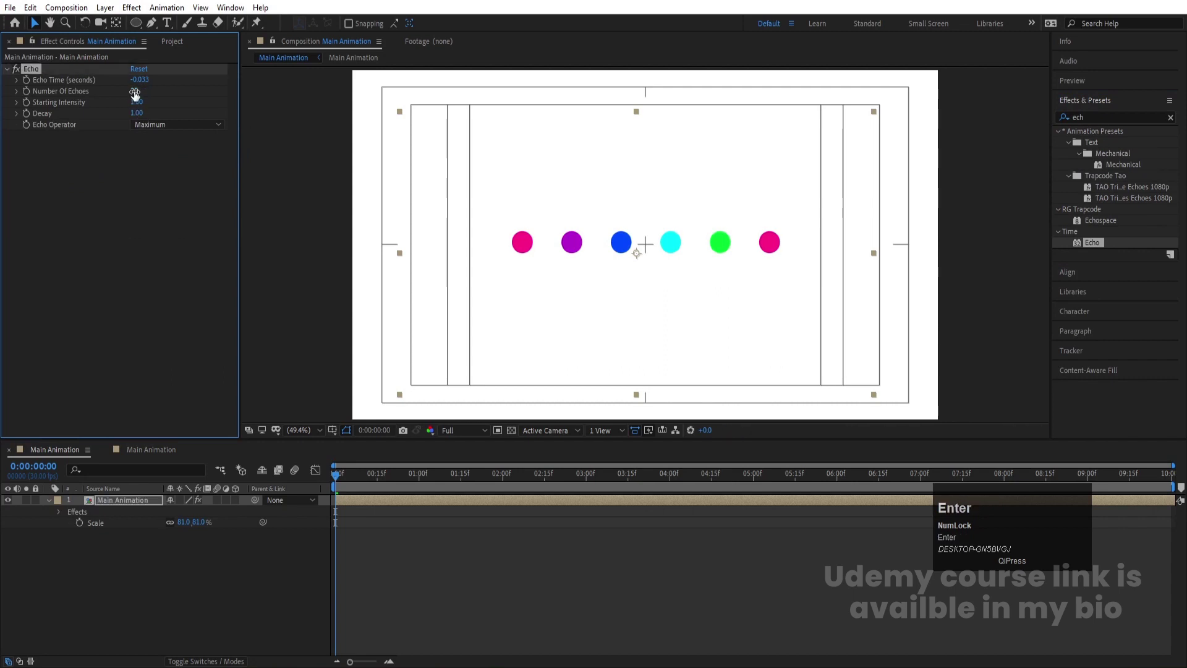
left_click(142, 80)
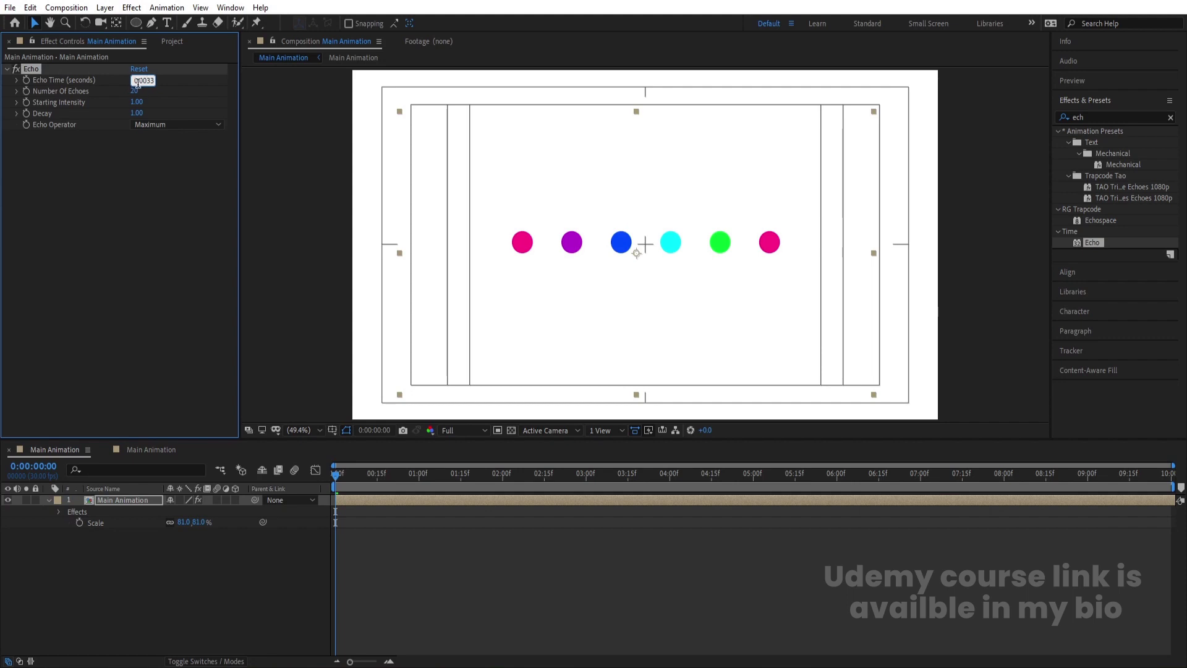
left_click(166, 179)
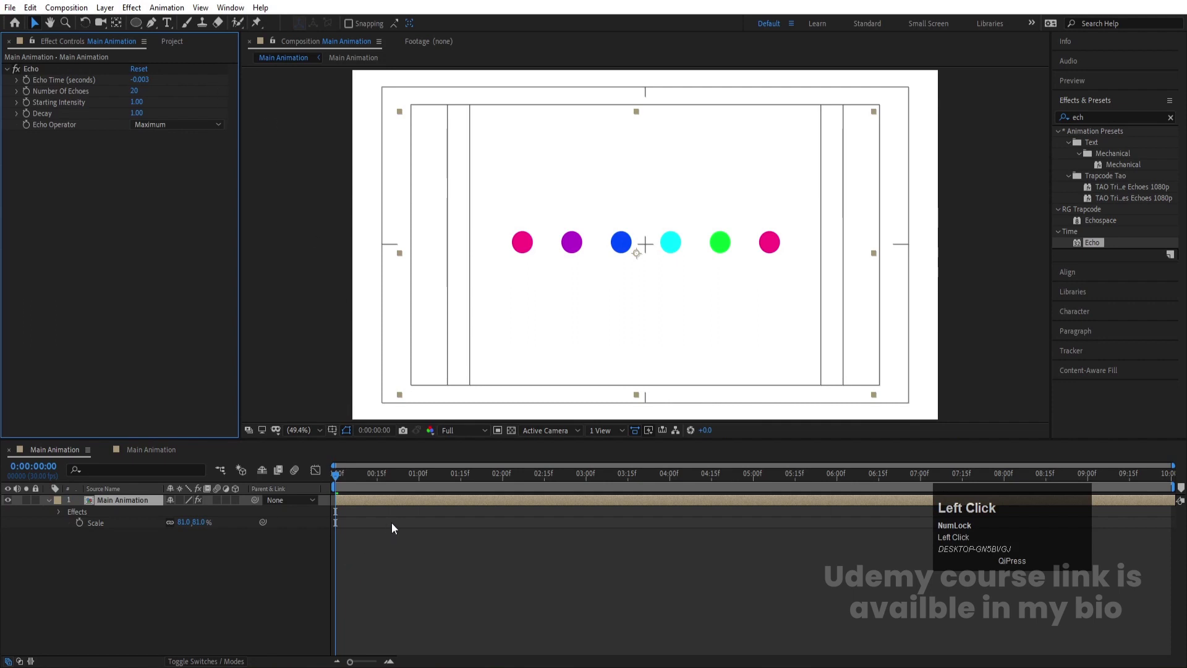
- Lower the preview resolution to Quarter and play back the circles with their echo trails
key("space")
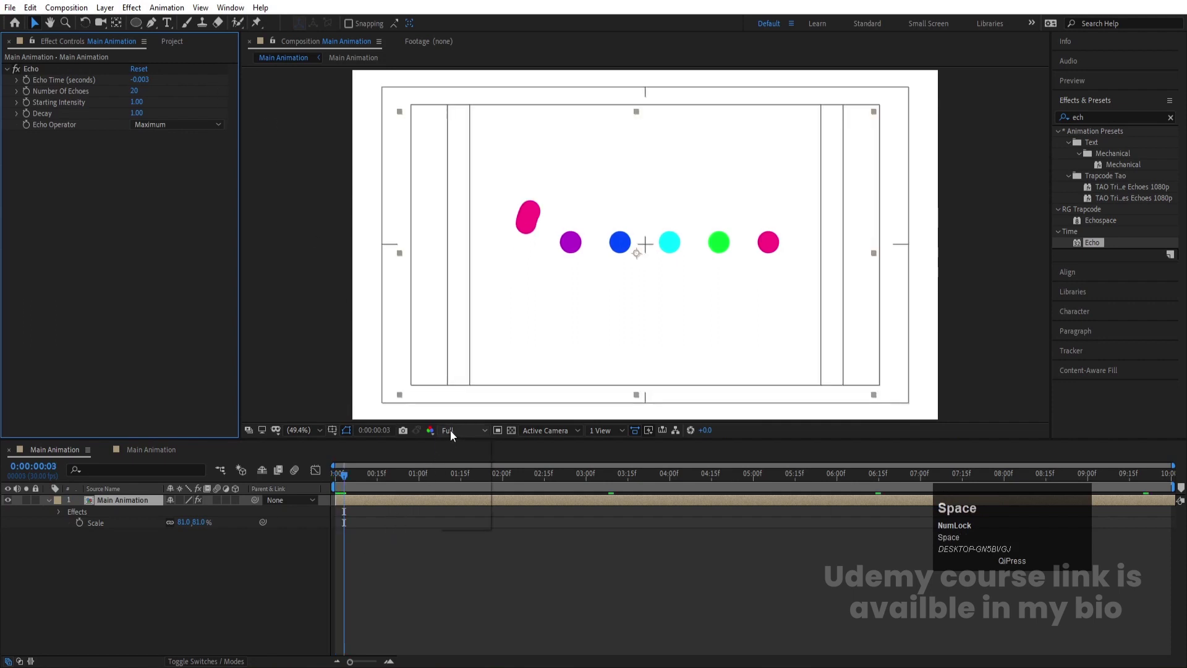
left_click(450, 430)
left_click(462, 497)
key("space")
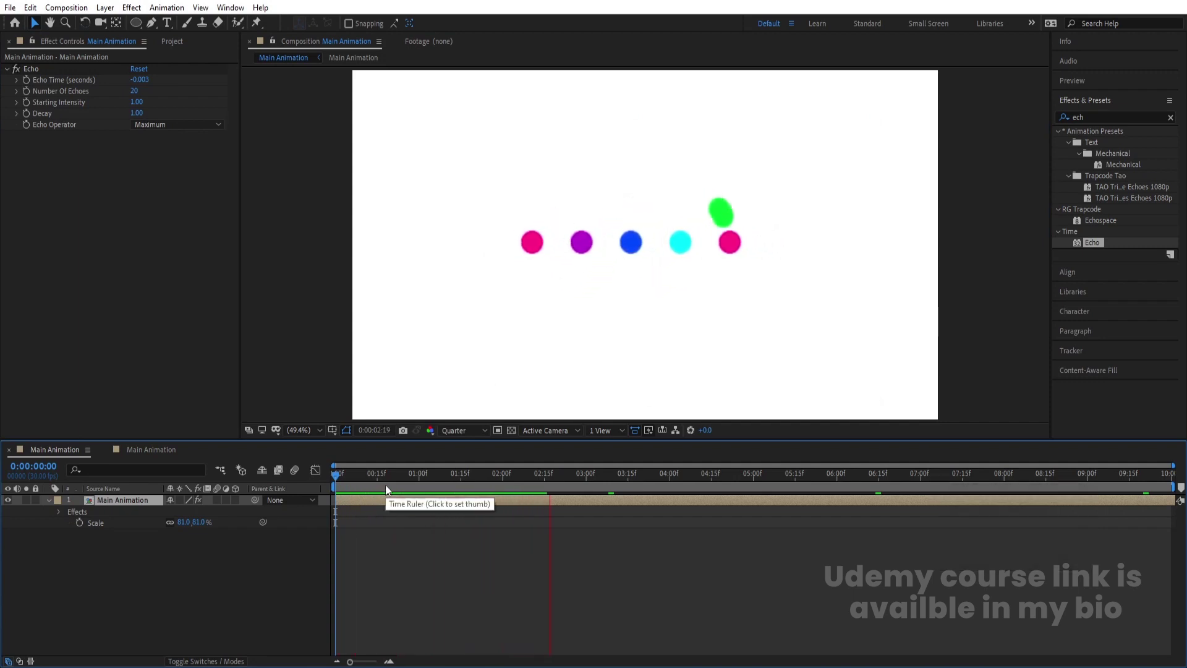
key("space")
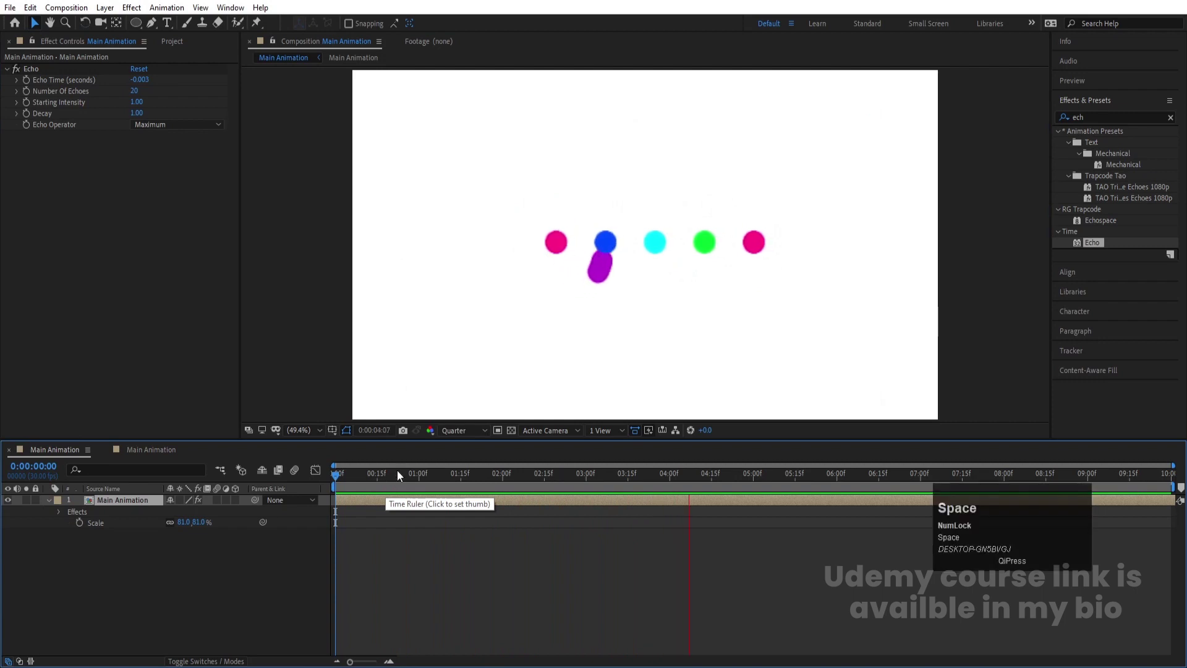
left_click(371, 475)
key("space")
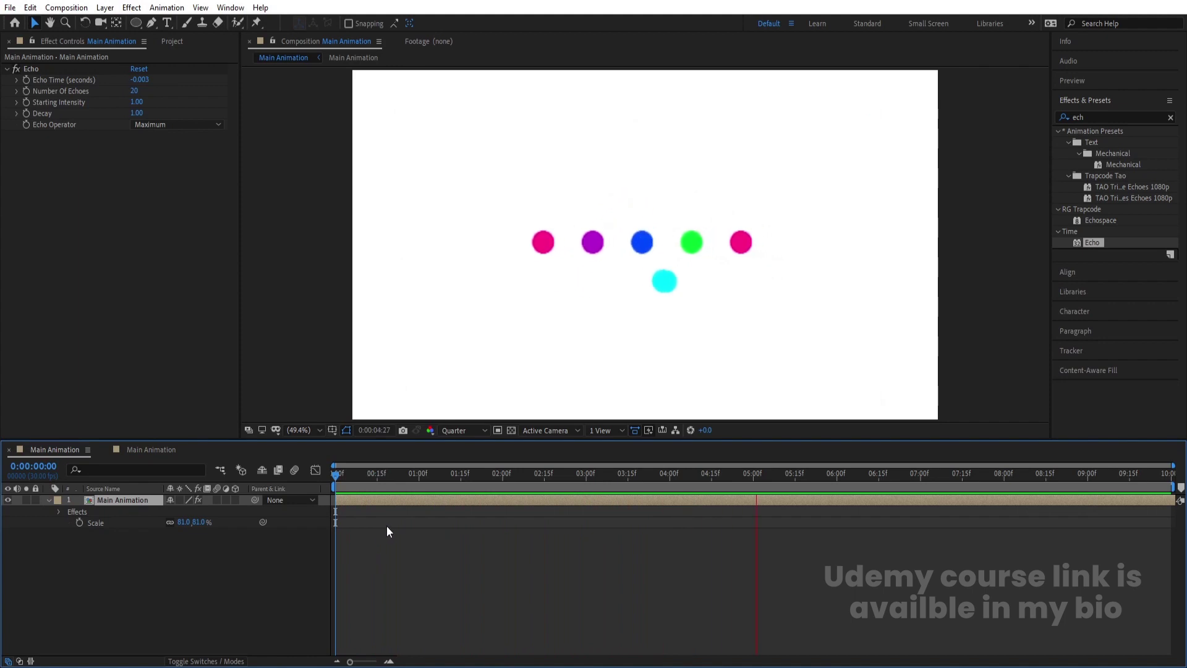
key("space")
key("apostrophe")
- Add a white 1920 × 1080 solid as a background beneath the nested Main Animation layer and lock it
left_click(265, 562)
key("ctrl+y")
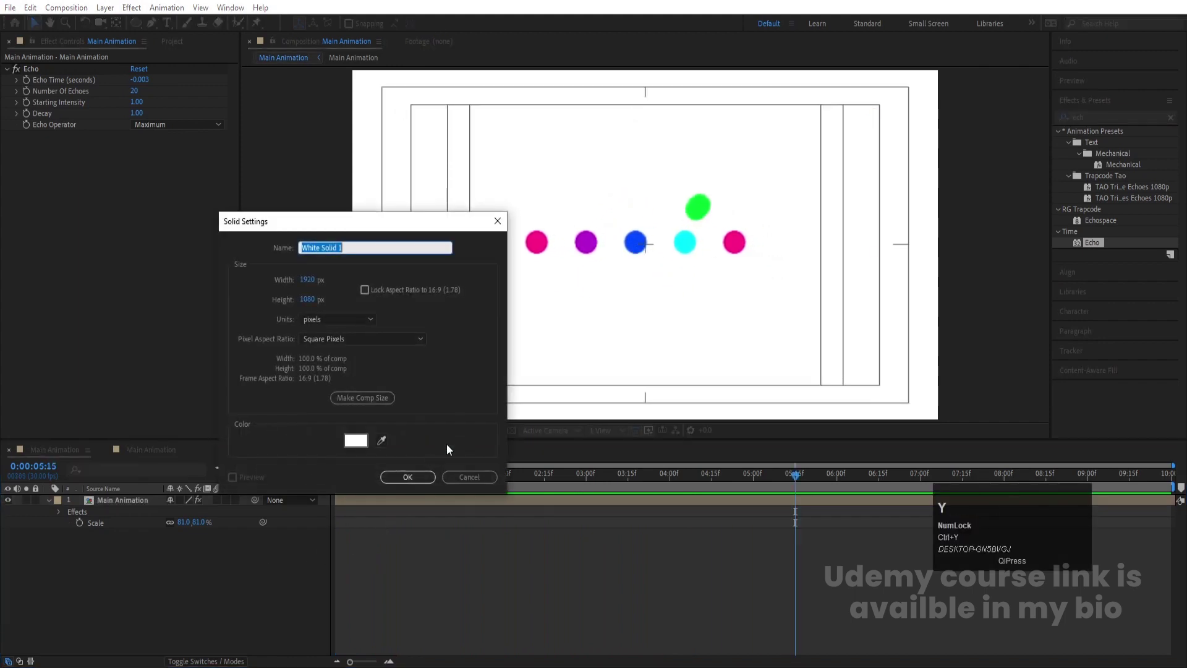
key("Return")
left_click_drag(127, 500, 128, 532)
left_click(109, 564)
key("u")
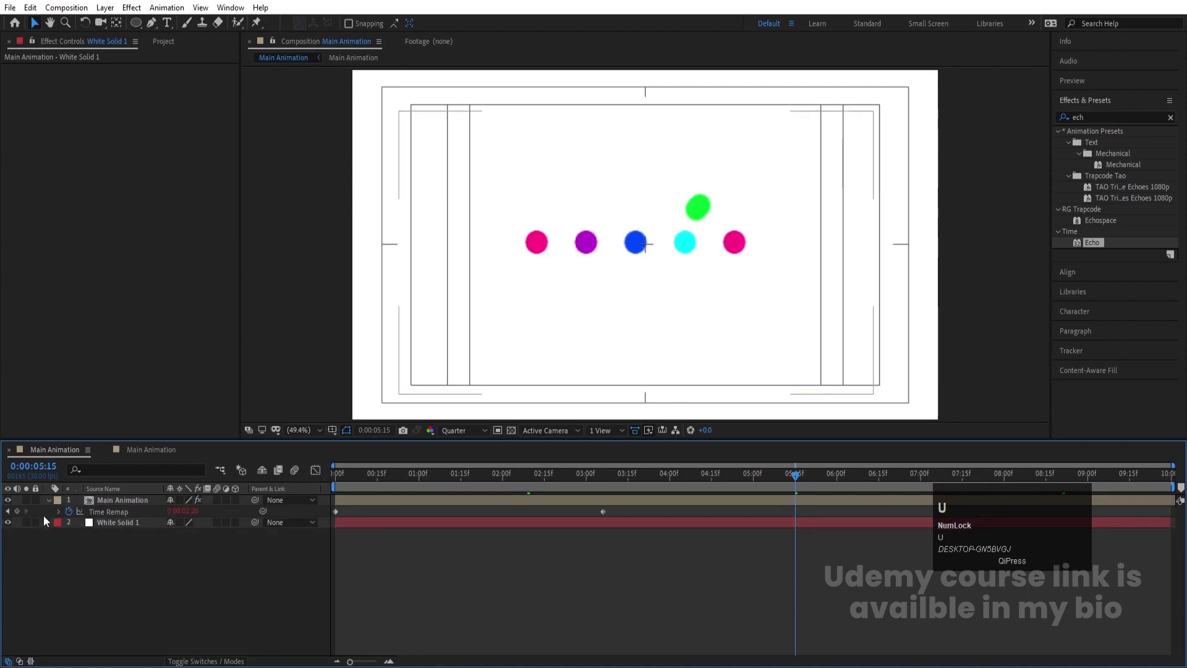
left_click(42, 522)
left_click(35, 522)
- Play back the finished loop over the white background, restarting from the beginning of the timeline
key("space")
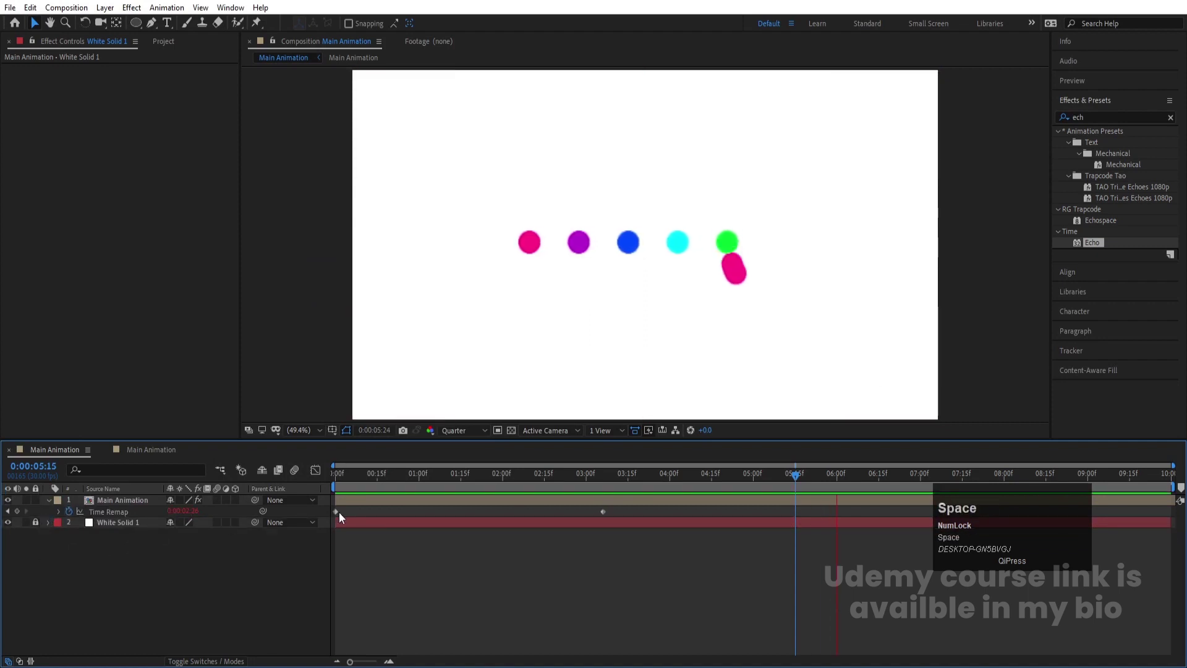
key("space")
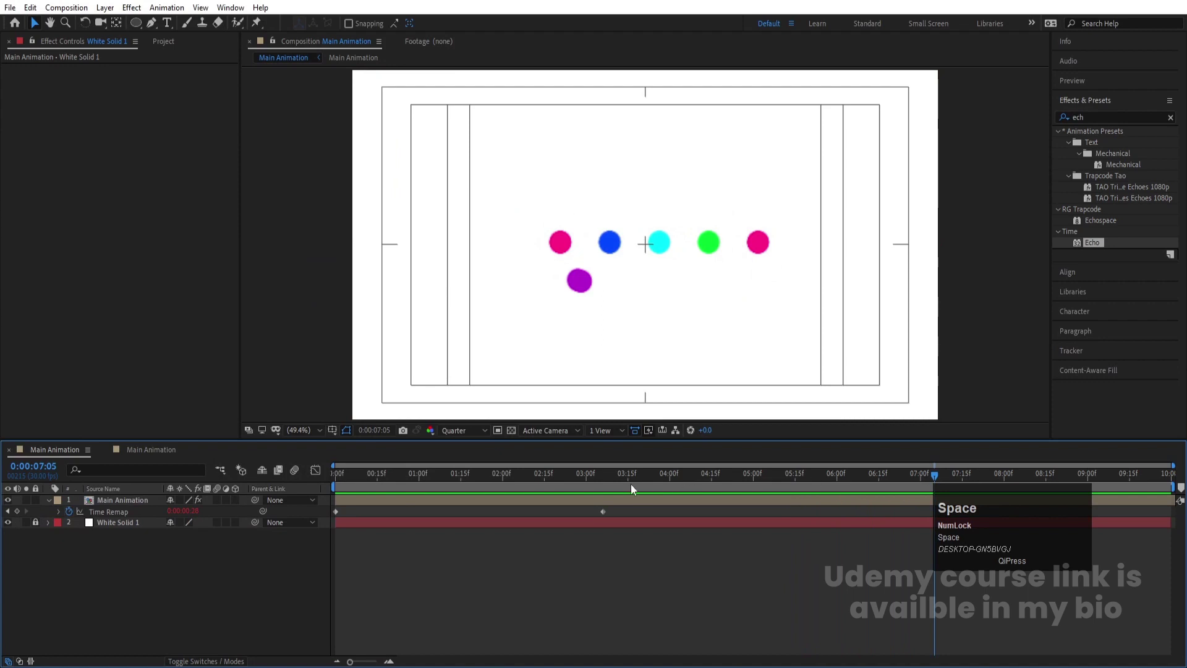
left_click_drag(600, 474, 301, 507)
key("space")
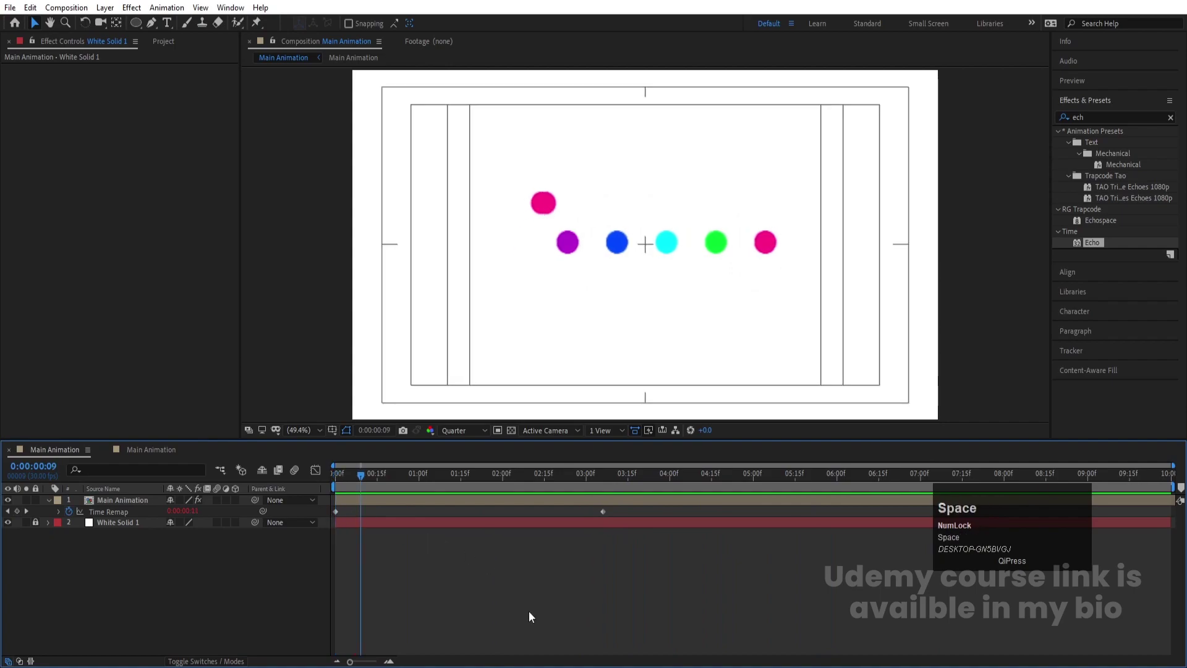